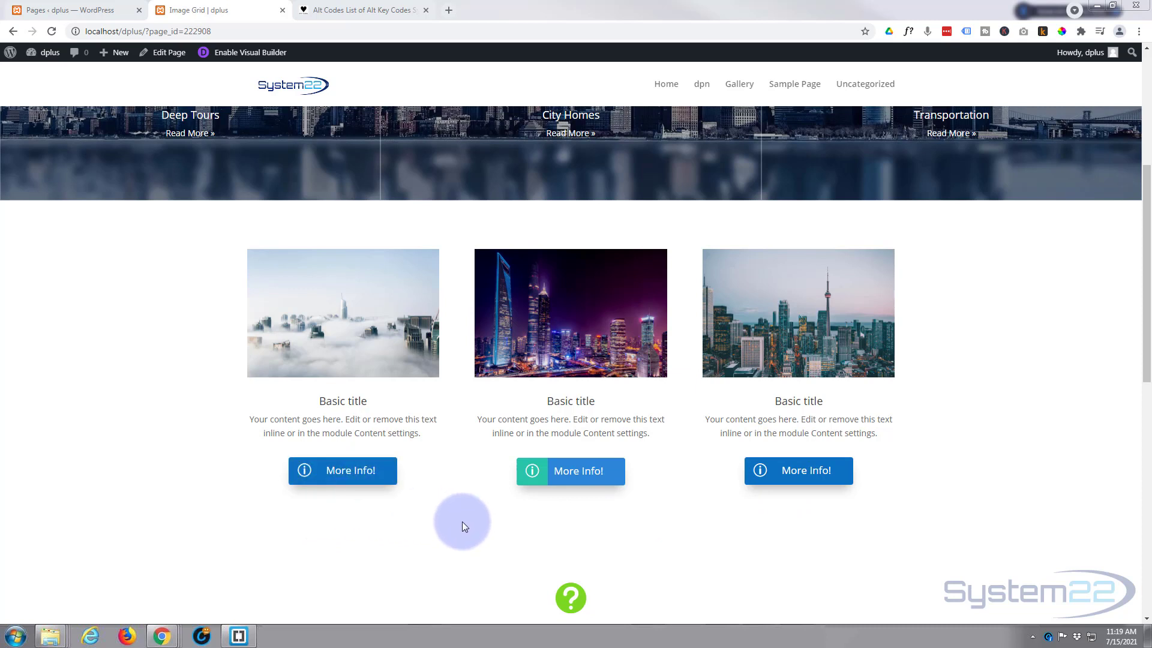
# Enable the Visual Builder for the page and insert a three-column row below the row of More Info! buttons.
pyautogui.click(234, 54)
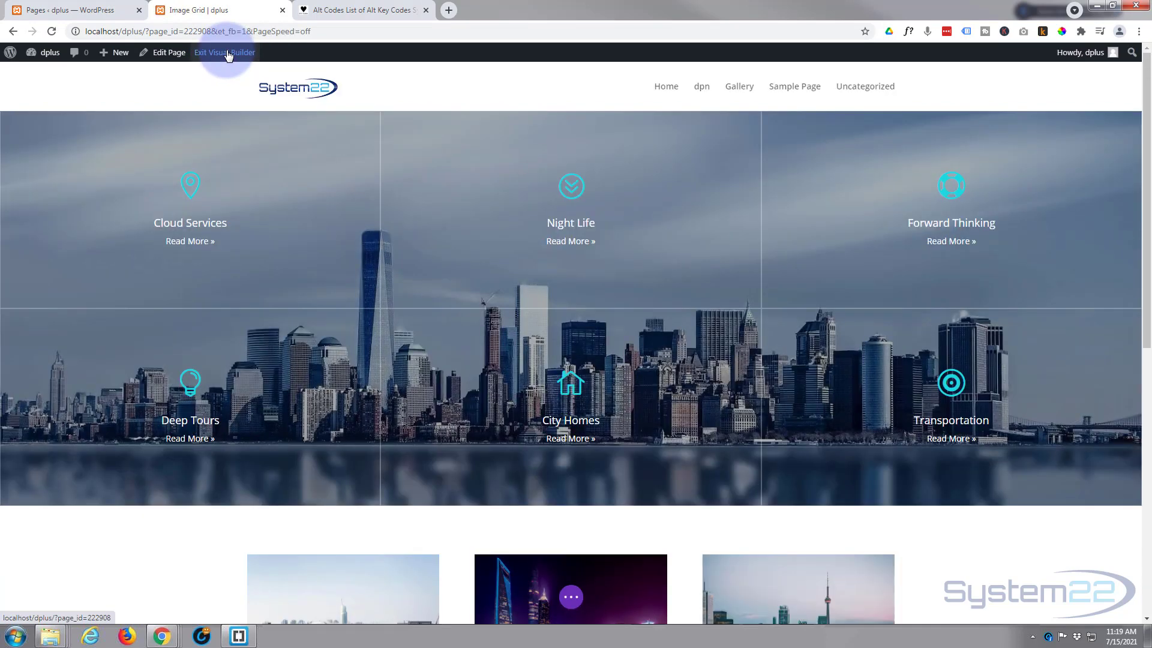
pyautogui.scroll(-4, 112, 250)
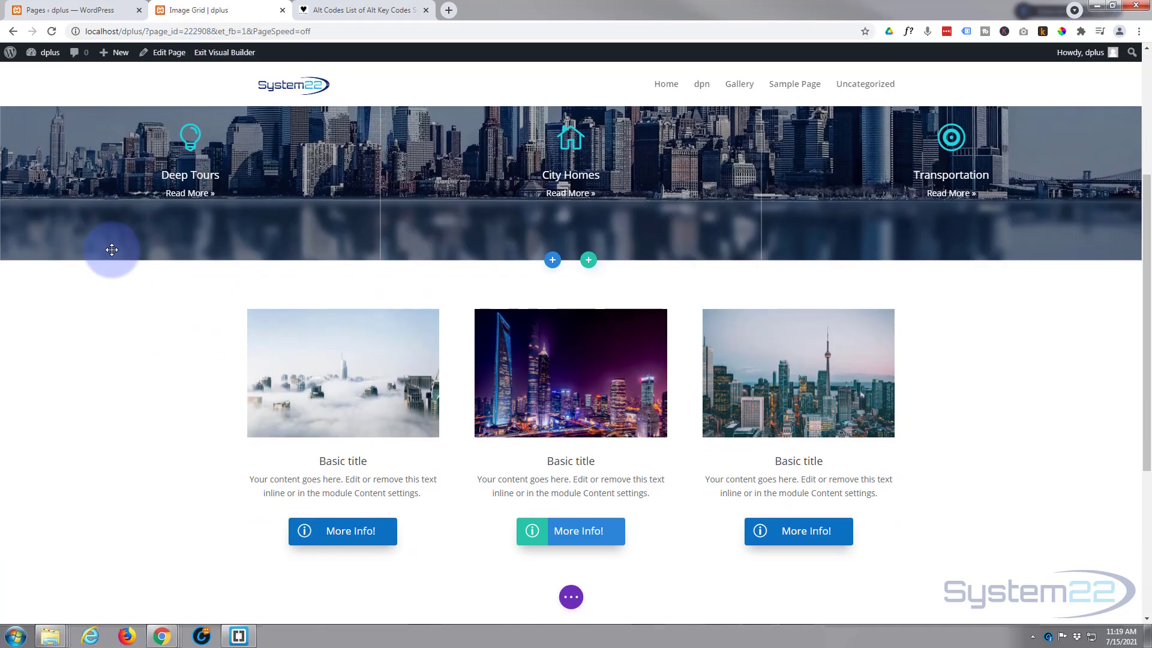
pyautogui.scroll(-4, 112, 250)
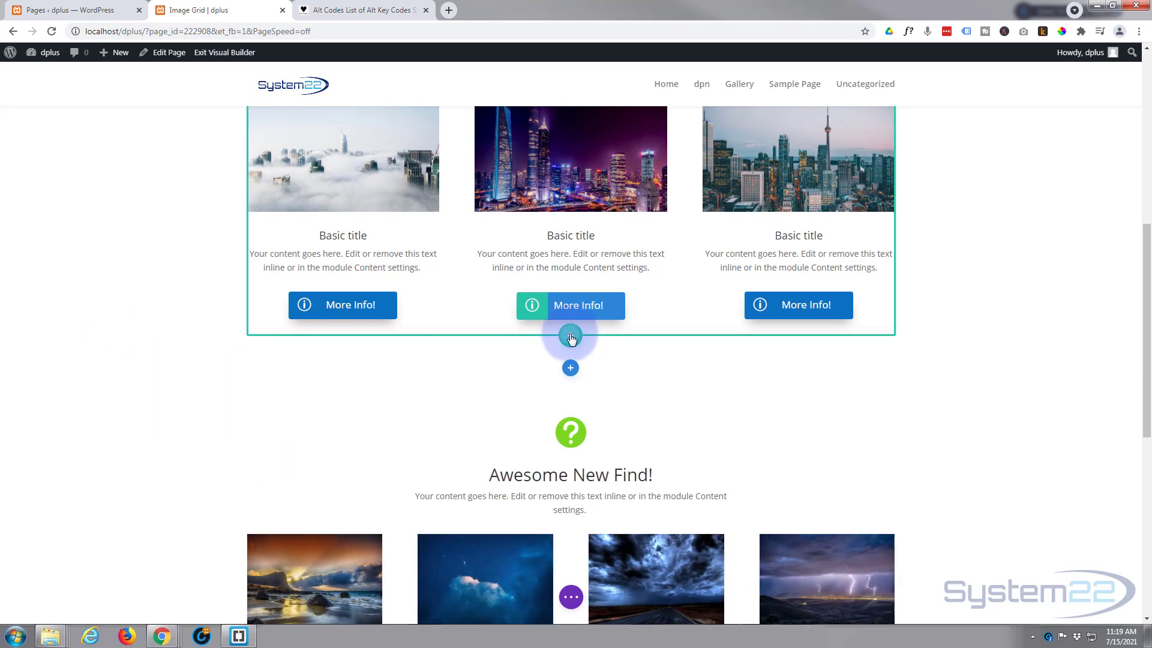
pyautogui.click(570, 337)
pyautogui.click(623, 437)
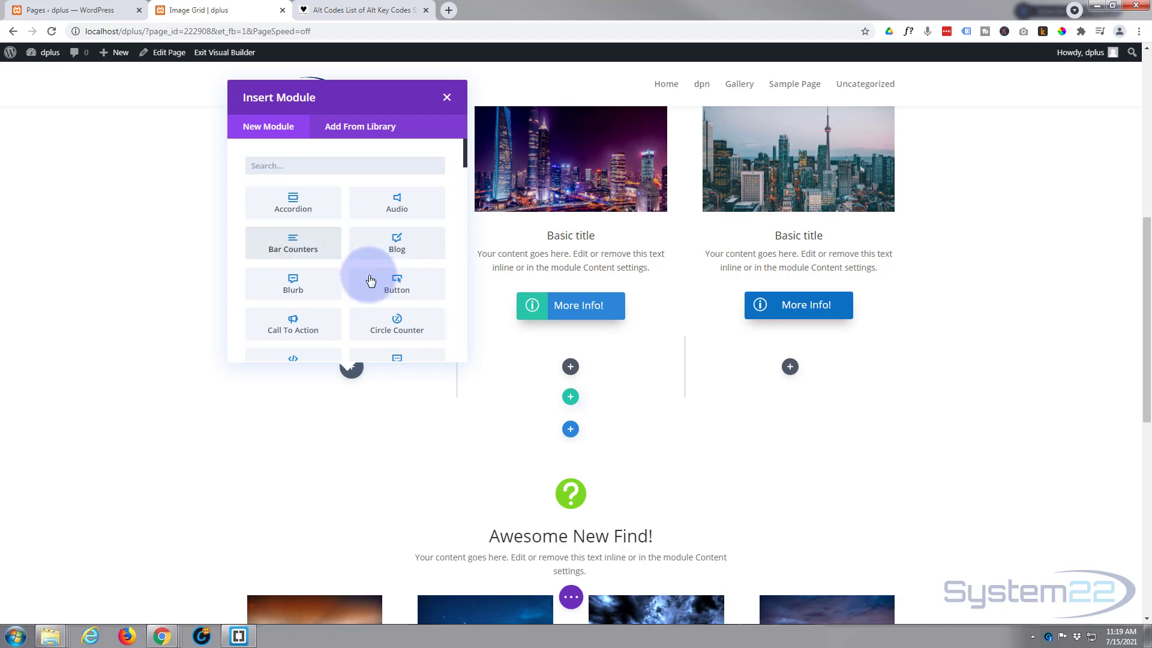
# Add a Blurb module to the new row's first column and set its title to "More Info!".
pyautogui.click(301, 289)
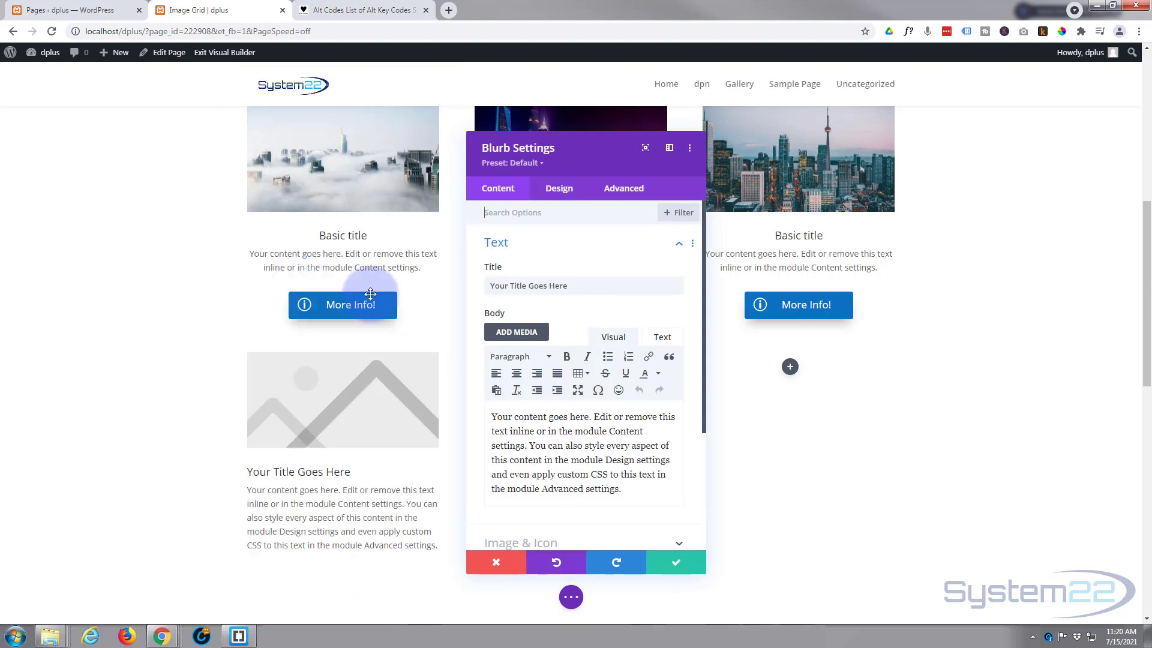
pyautogui.moveTo(572, 289); pyautogui.dragTo(441, 288)
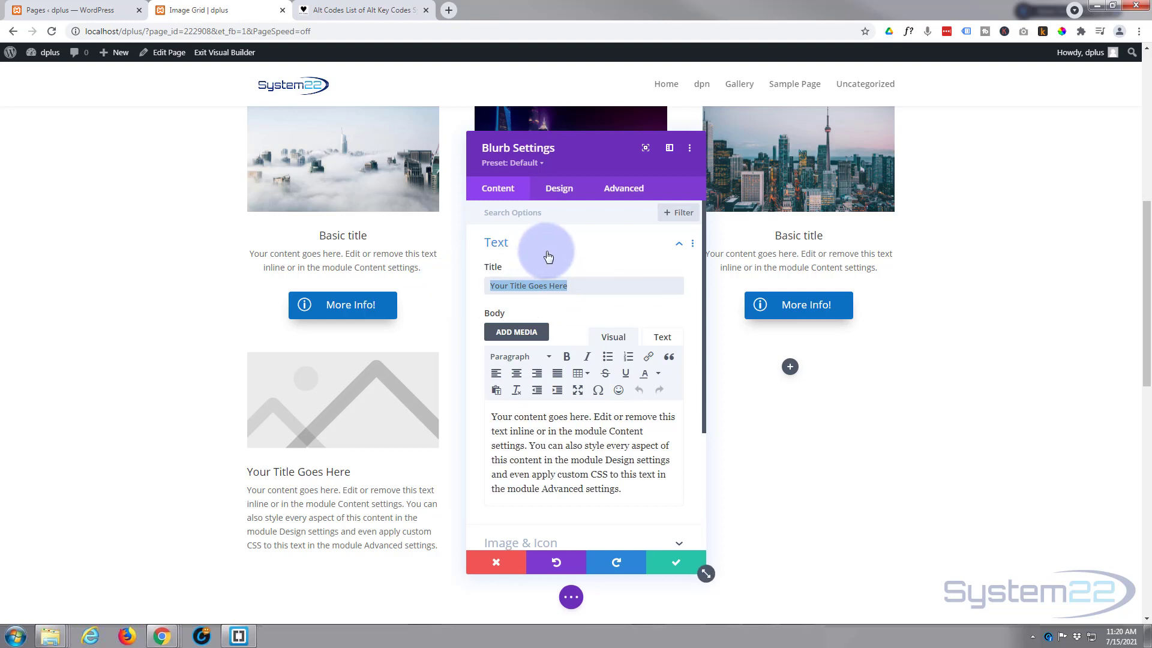
pyautogui.write('More Info!')
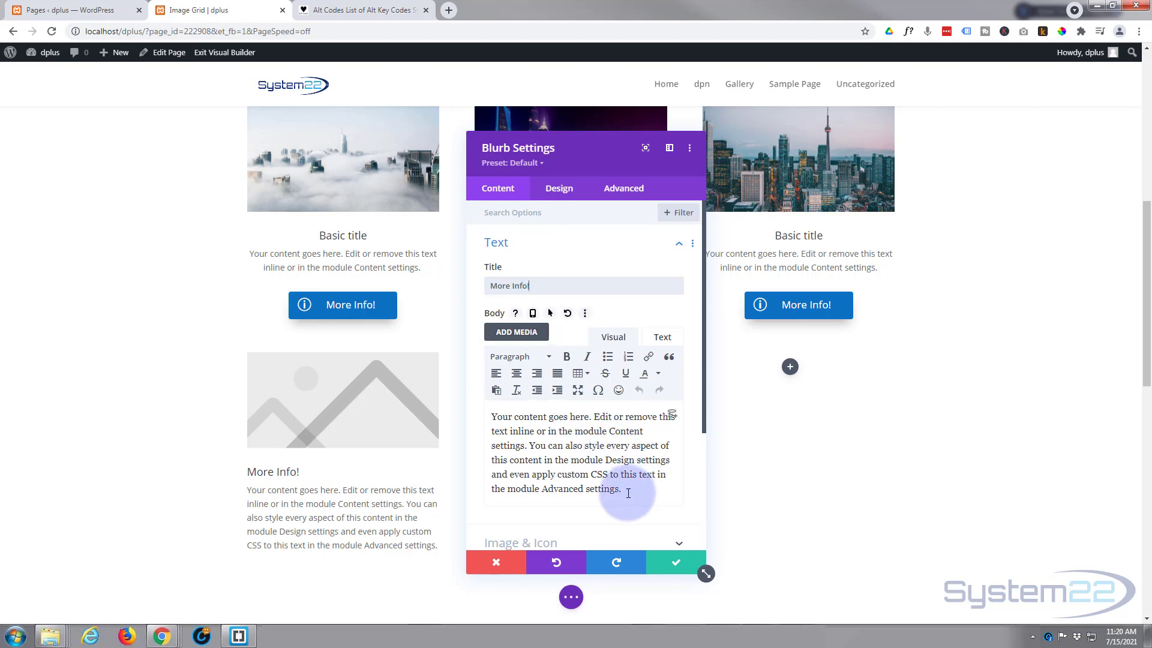
# Delete all of the placeholder body text from the blurb.
pyautogui.moveTo(623, 490); pyautogui.dragTo(547, 445)
pyautogui.moveTo(490, 411); pyautogui.dragTo(487, 410)
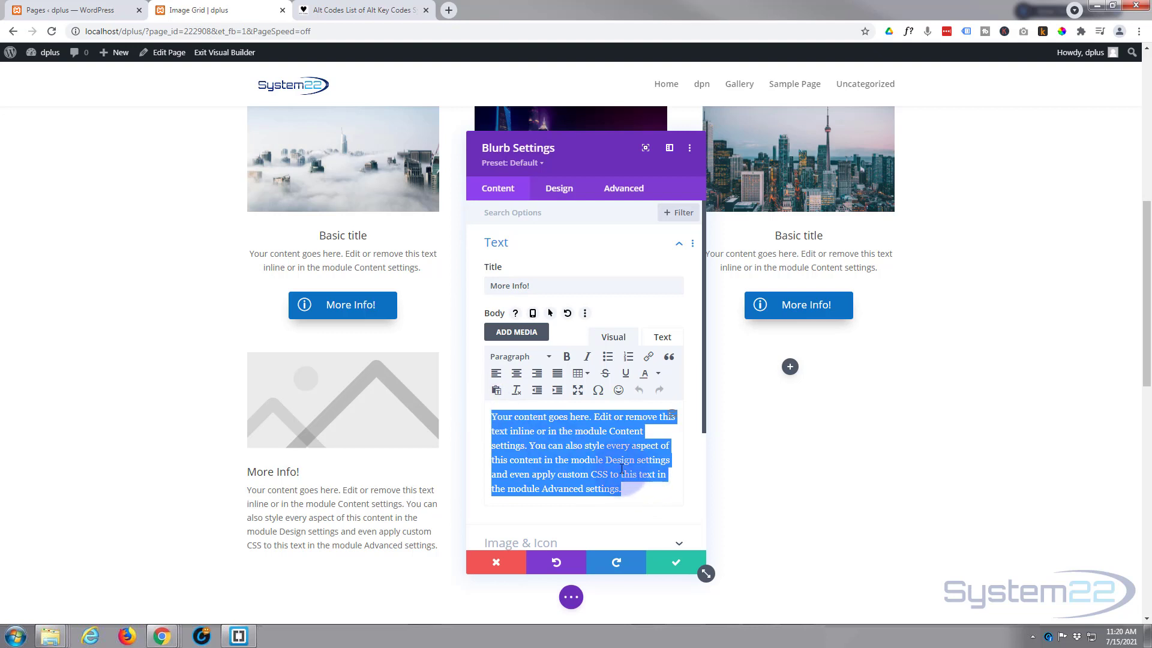
pyautogui.press('Delete')
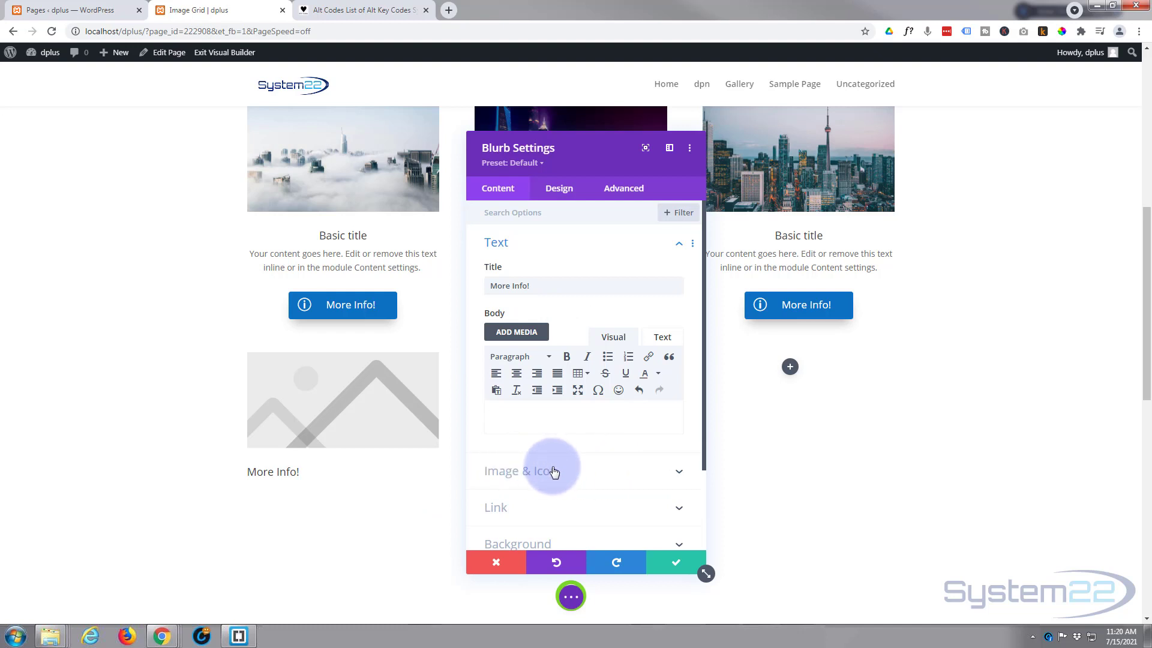
# Use an icon instead of an image for the blurb and choose the circled "i" information icon.
pyautogui.click(553, 472)
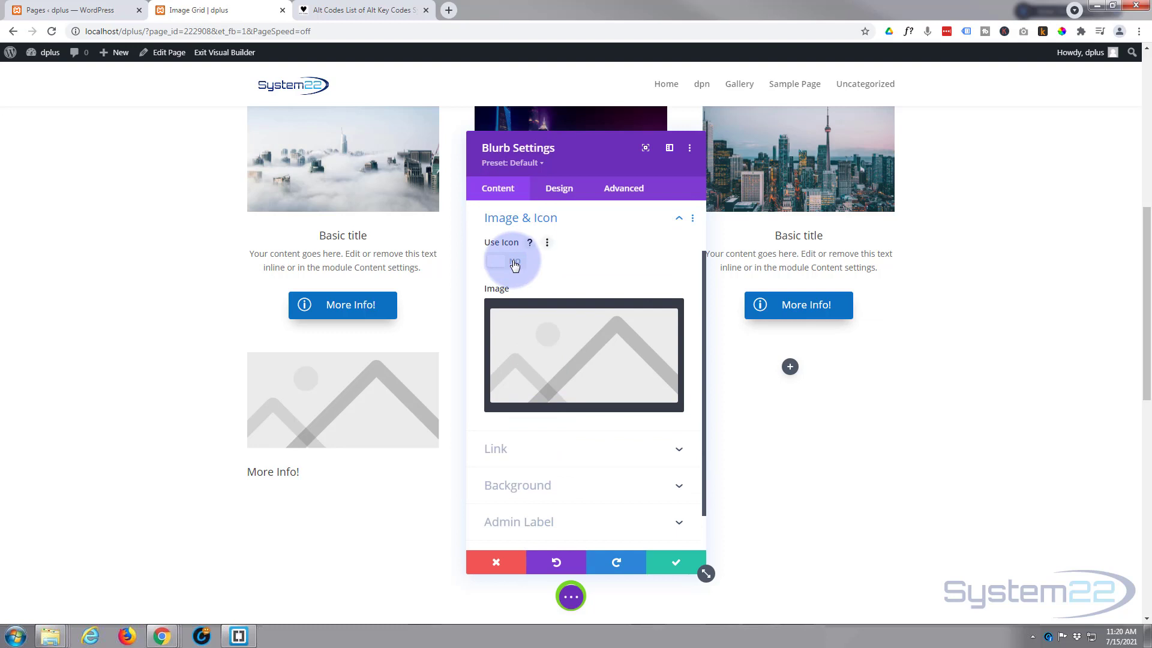
pyautogui.click(514, 265)
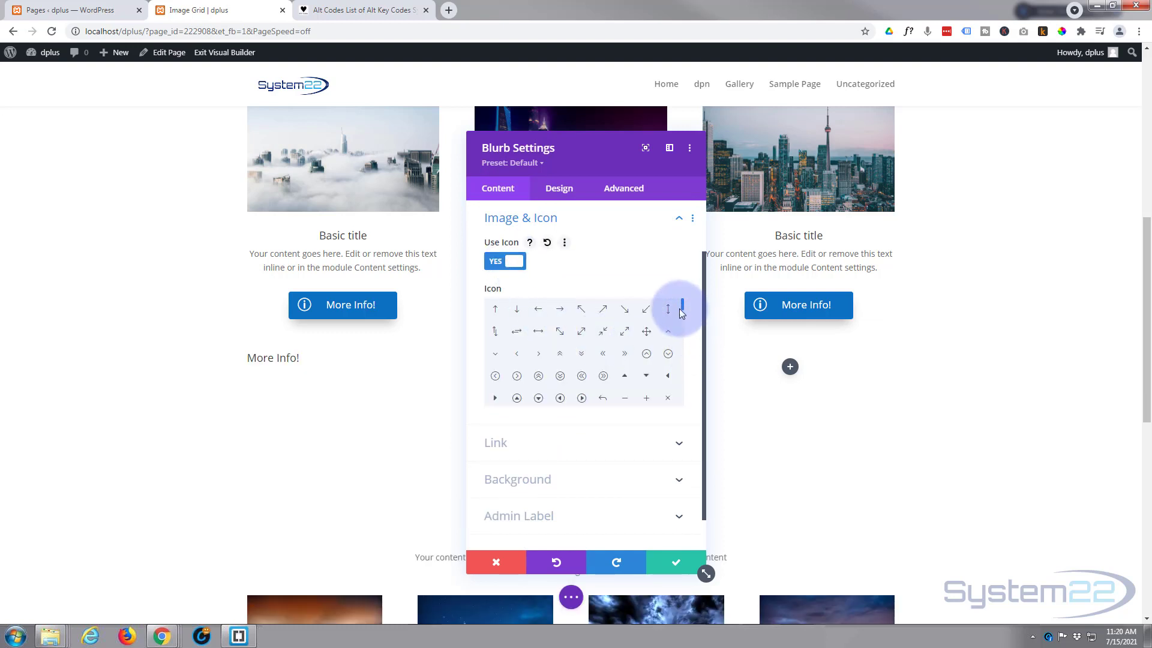
pyautogui.moveTo(682, 307); pyautogui.dragTo(682, 327)
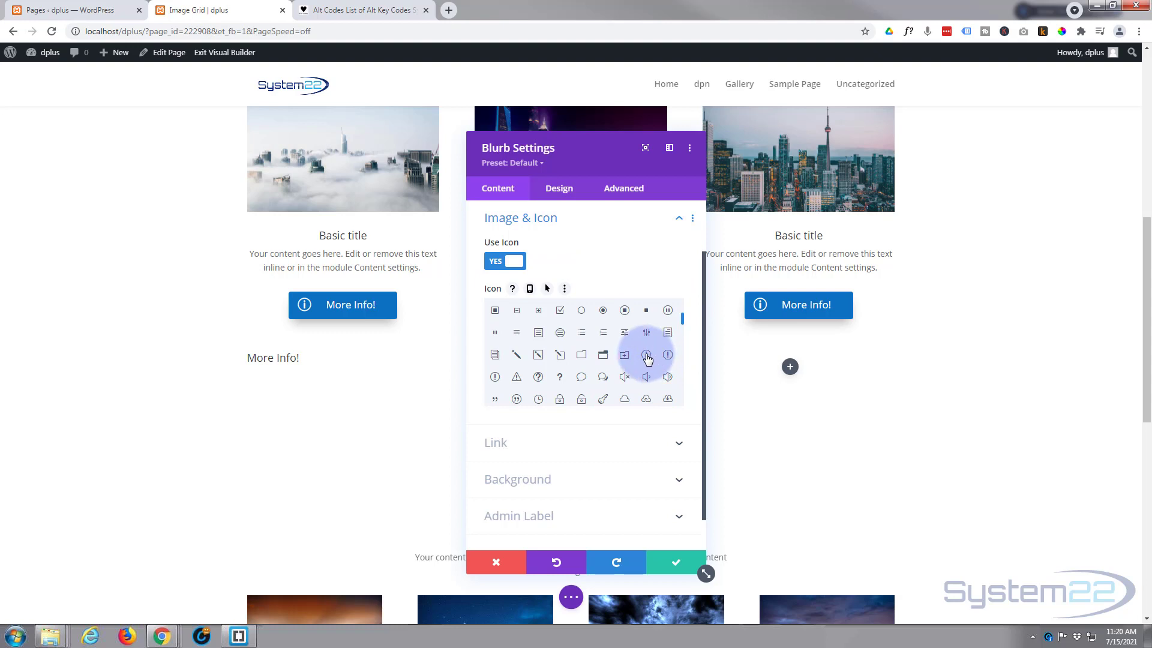
pyautogui.click(646, 356)
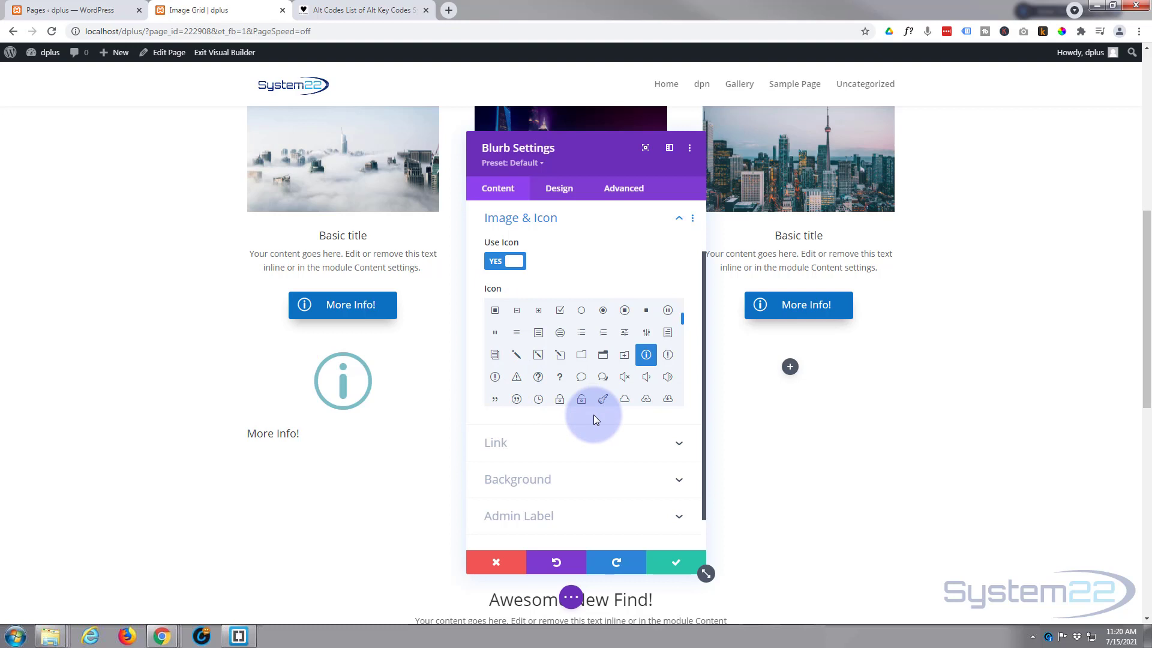
# Set the blurb's module link URL to # and check the available module link target options.
pyautogui.scroll(-1, 590, 419)
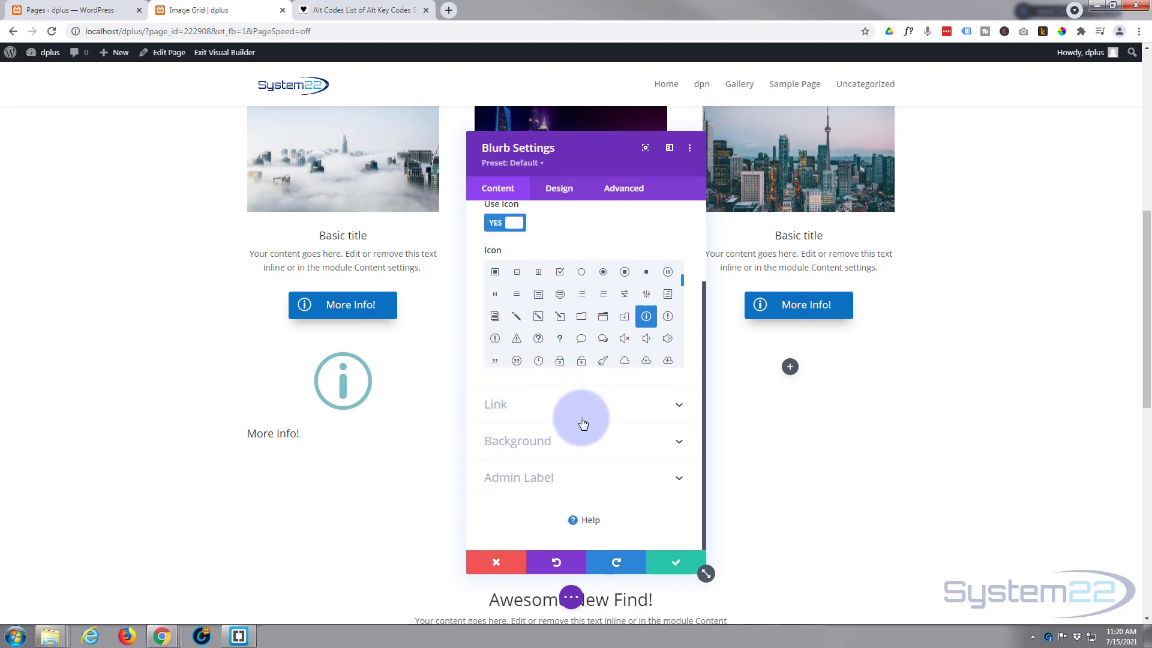
pyautogui.click(587, 411)
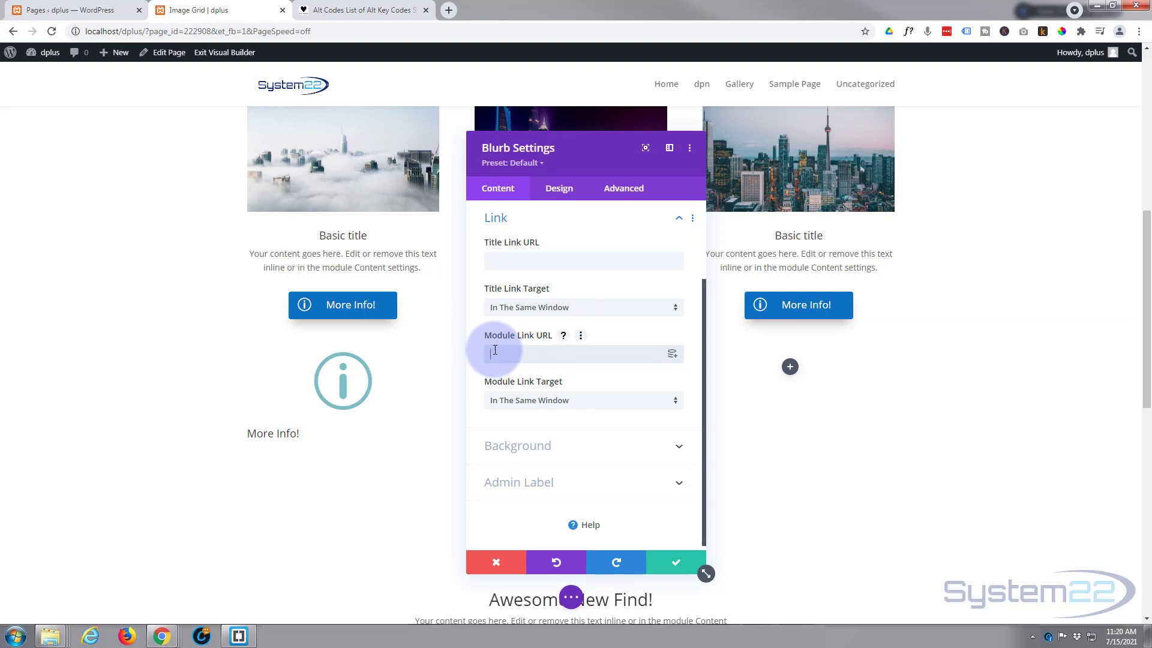
pyautogui.click(539, 354)
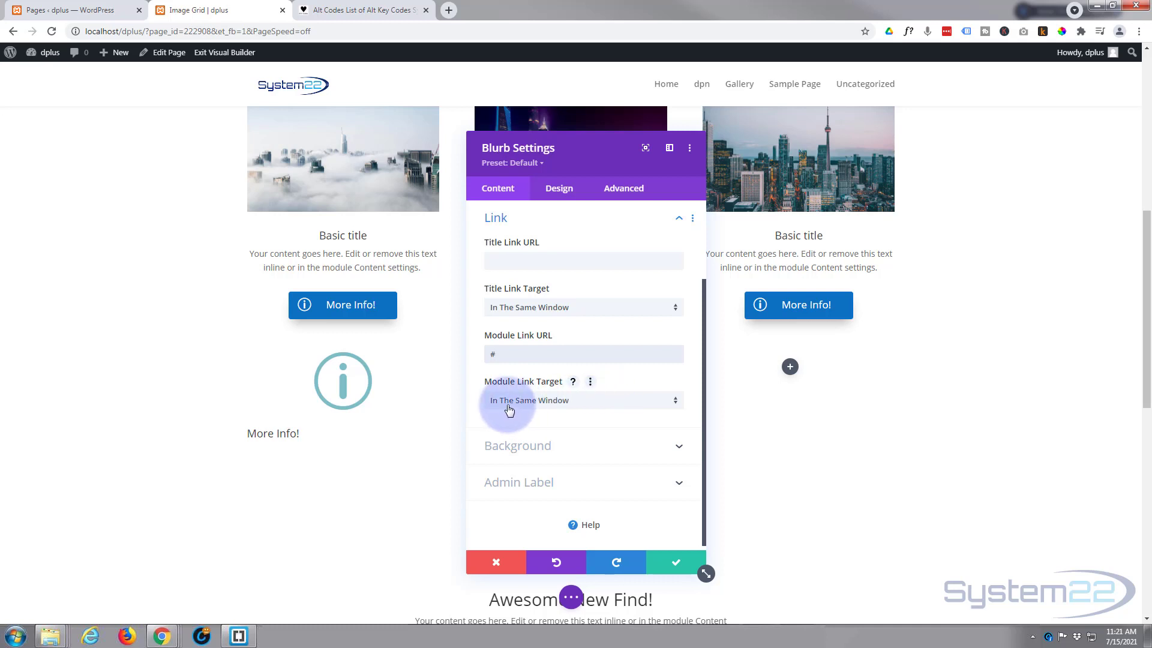
pyautogui.click(597, 402)
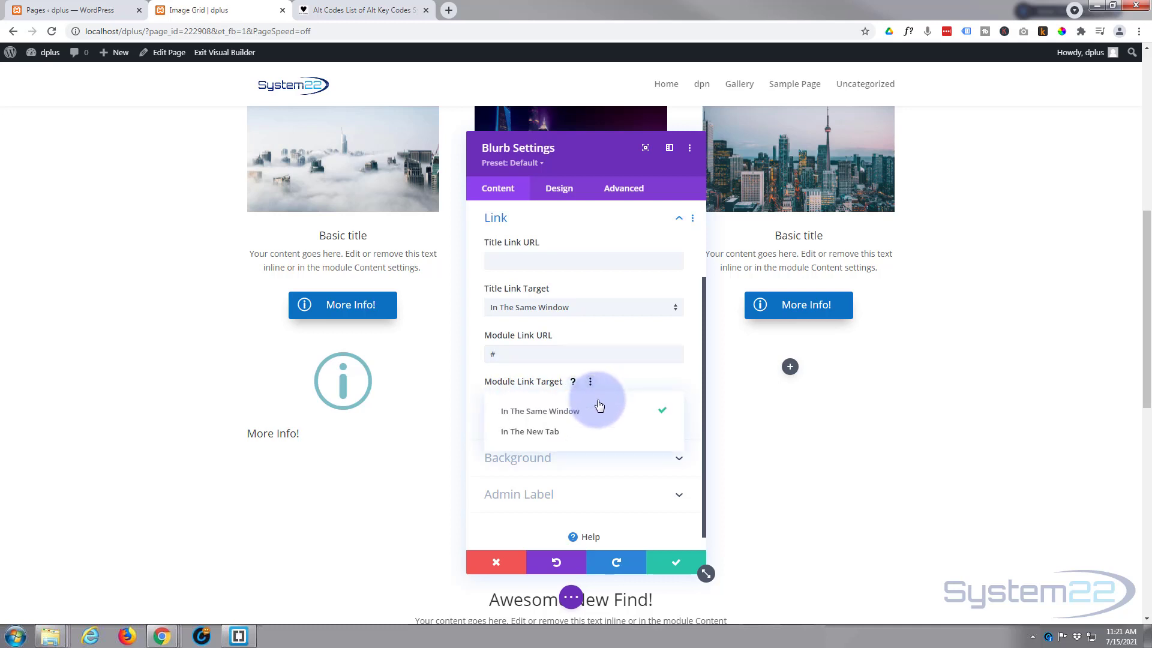
pyautogui.click(472, 393)
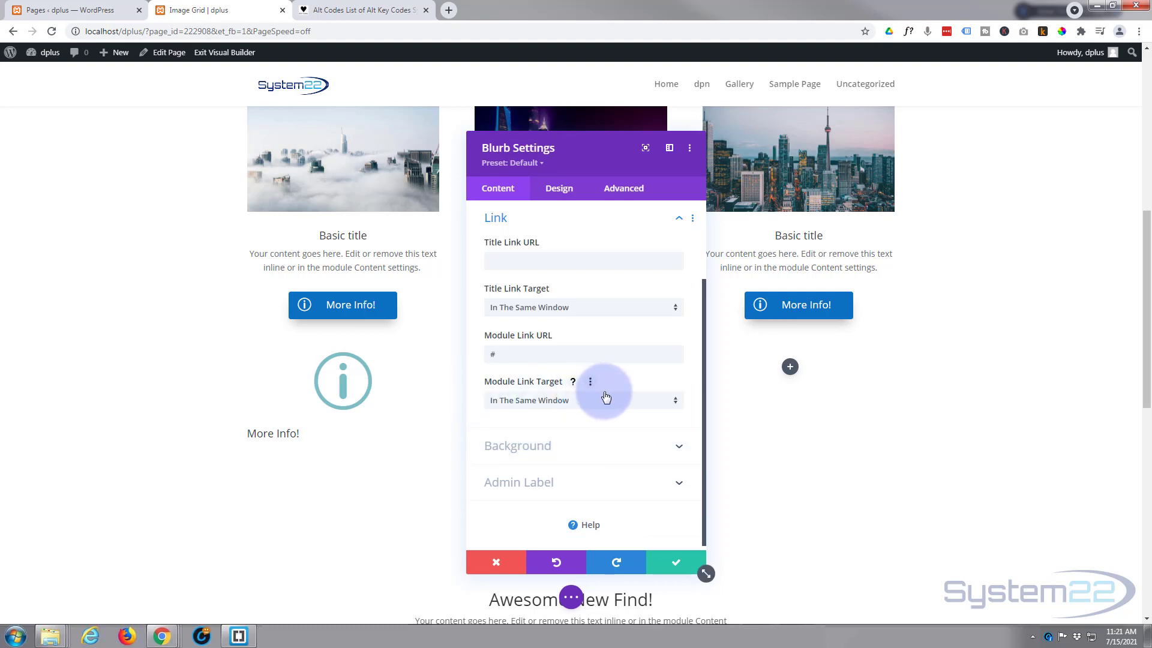
# Give the blurb a solid background in the blue from the saved colour swatches.
pyautogui.click(593, 450)
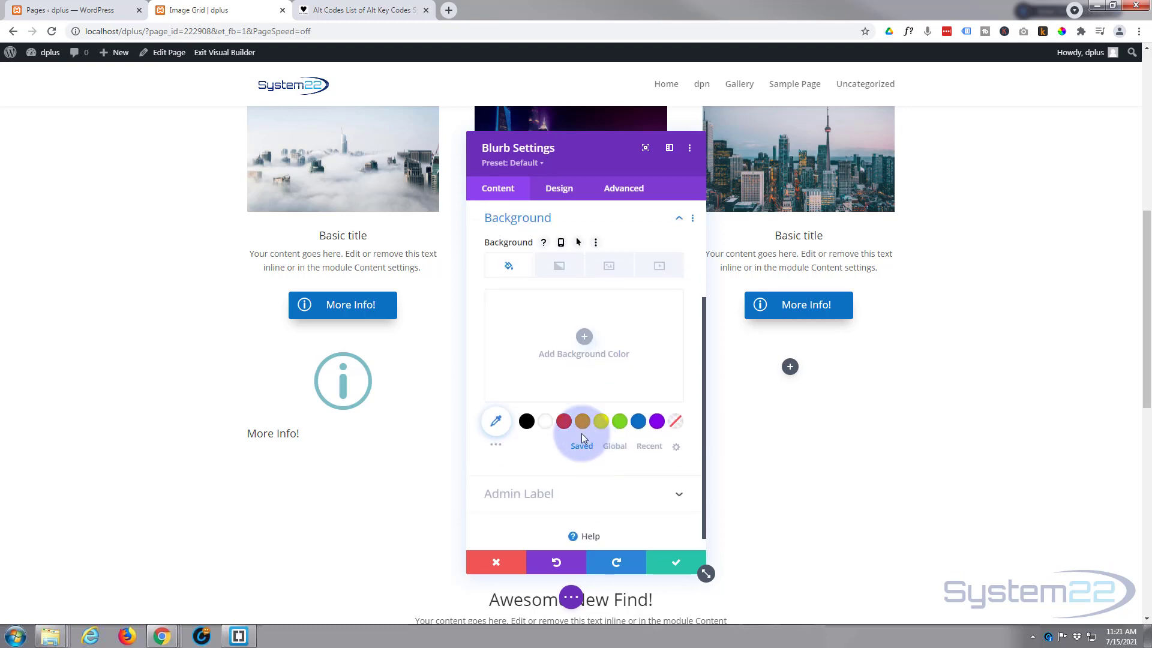
pyautogui.click(639, 421)
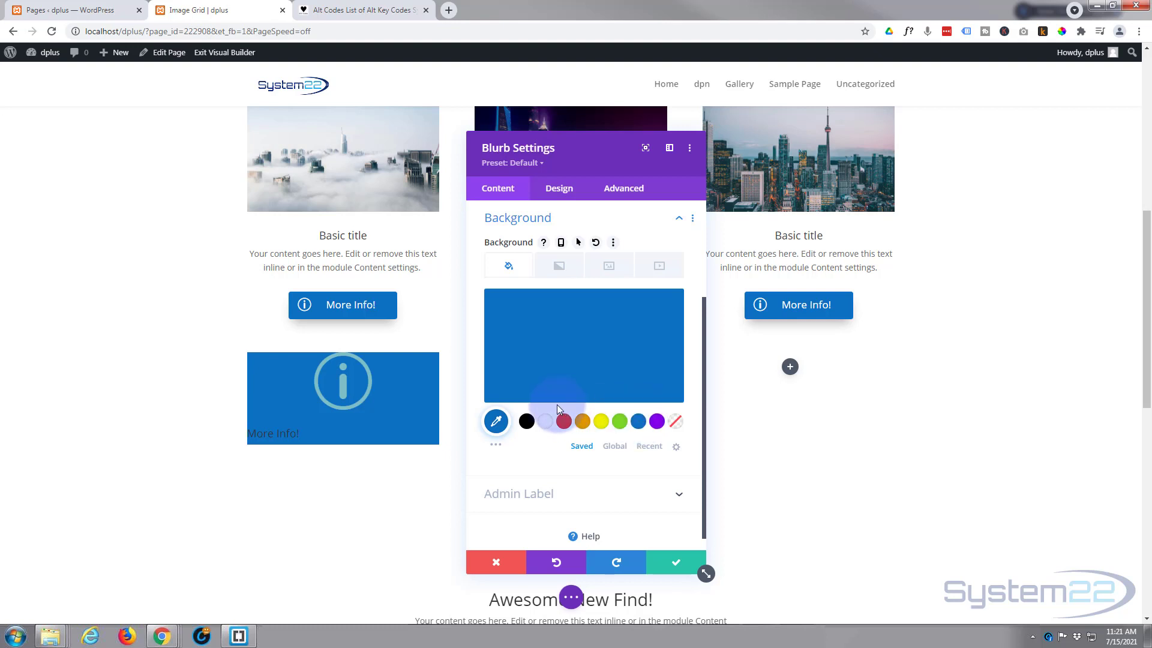
pyautogui.scroll(-1, 555, 417)
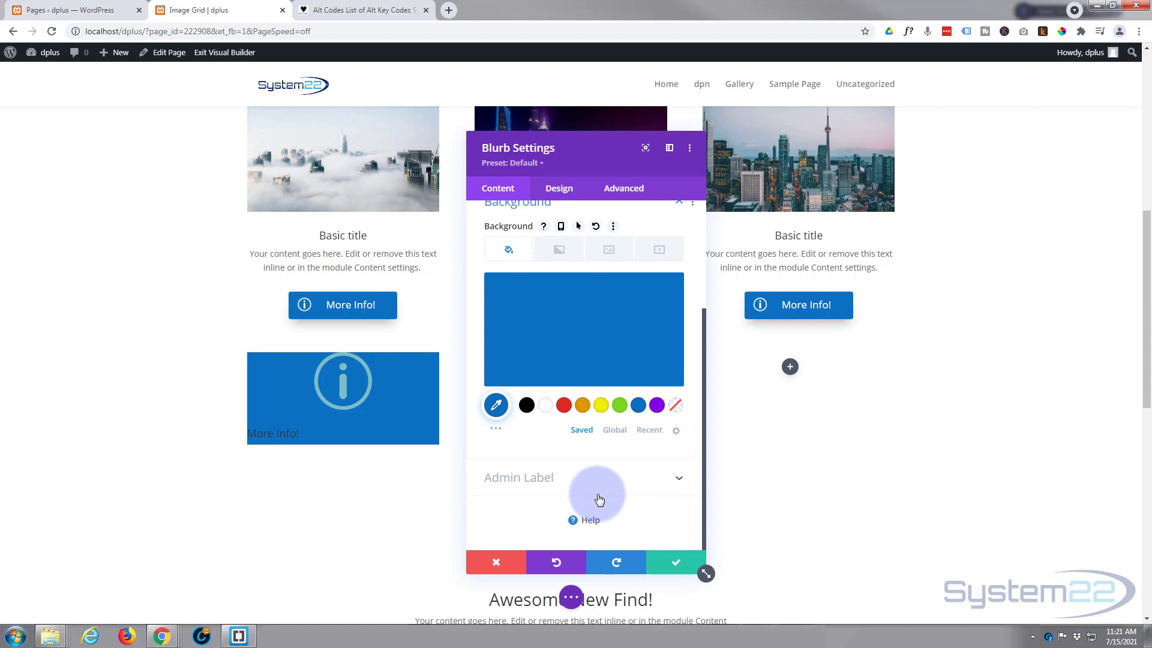
# Set the blurb's icon colour to white (#ffffff) and its image/icon placement to Left.
pyautogui.scroll(2, 585, 487)
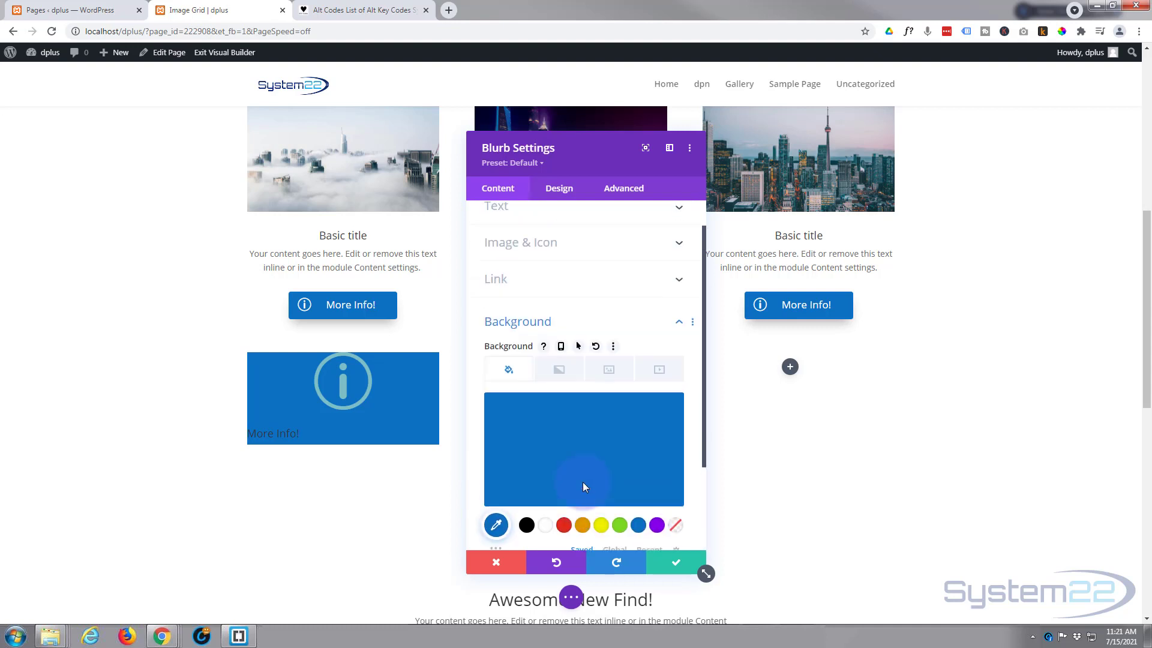
pyautogui.scroll(1, 585, 487)
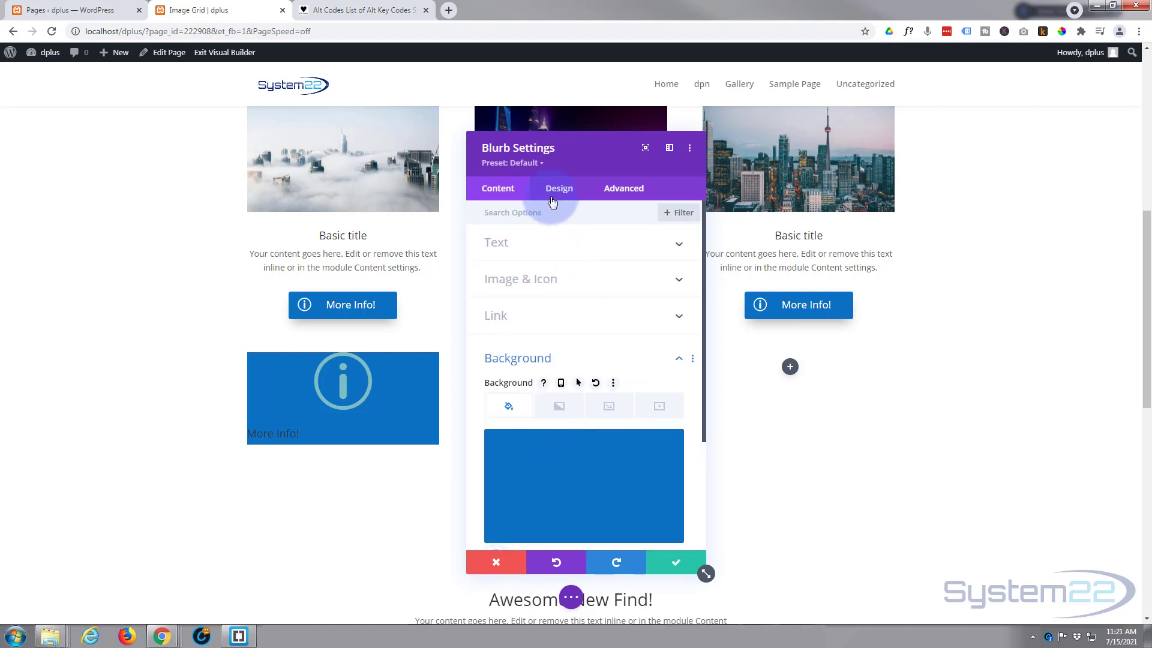
pyautogui.click(559, 188)
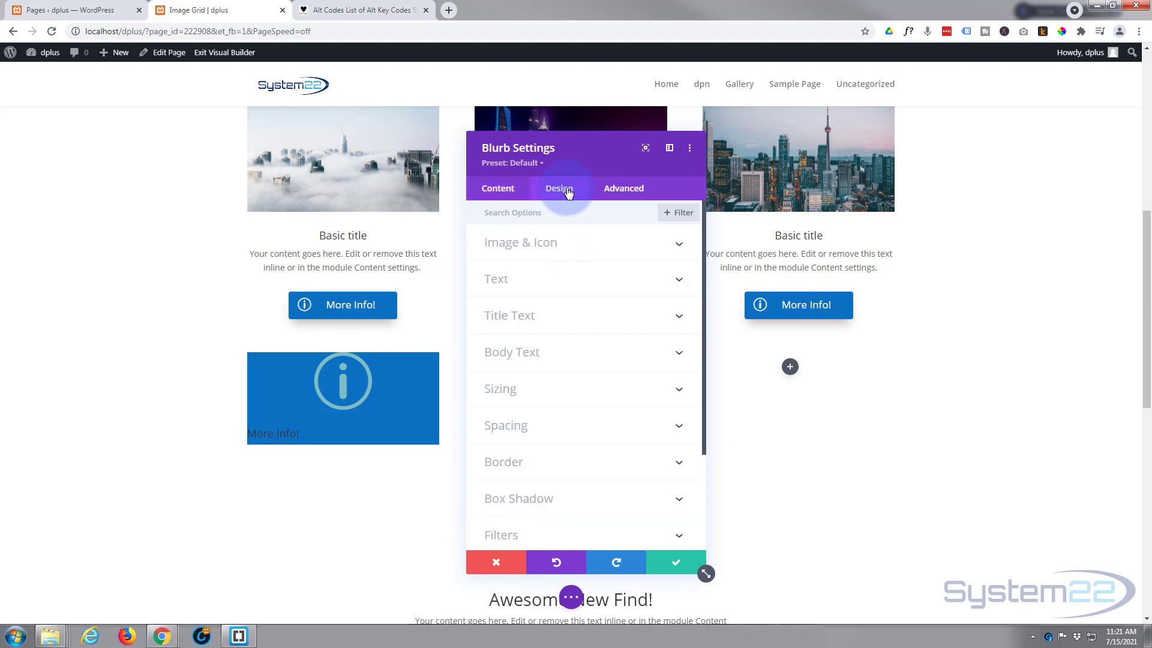
pyautogui.click(601, 249)
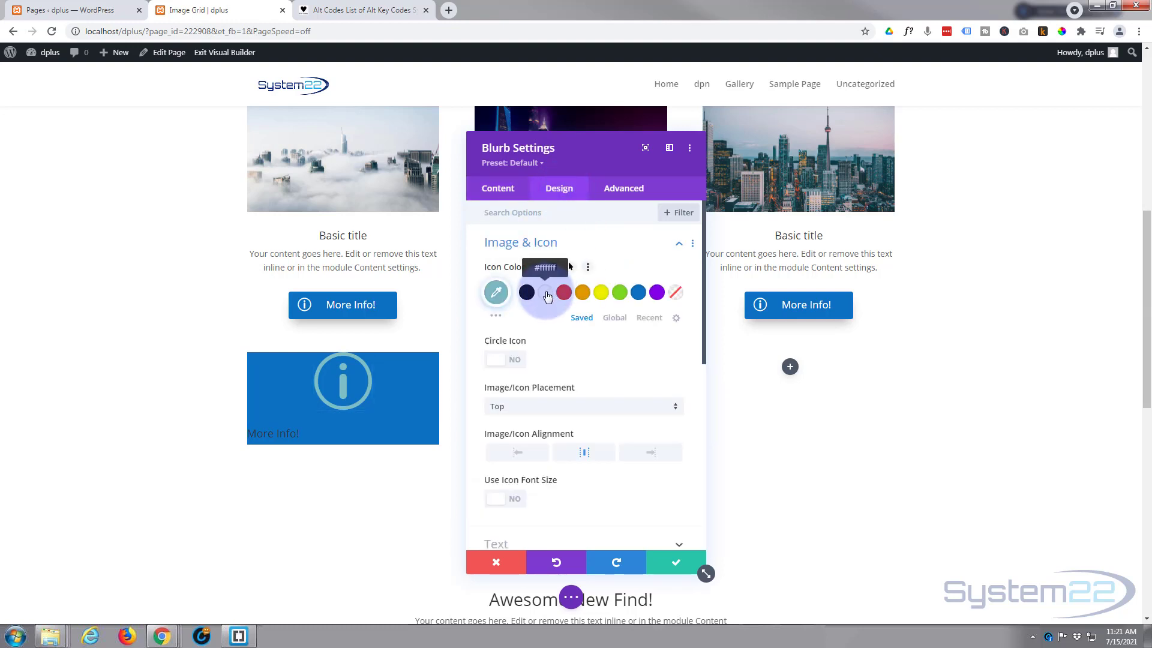
pyautogui.click(546, 294)
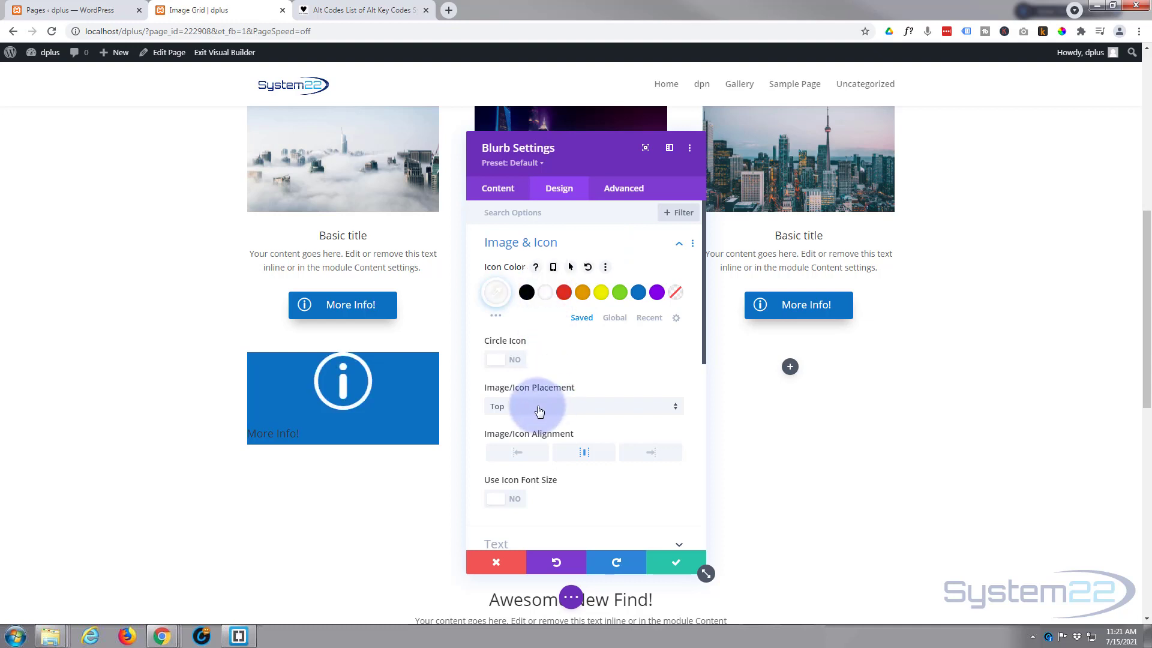
pyautogui.click(543, 406)
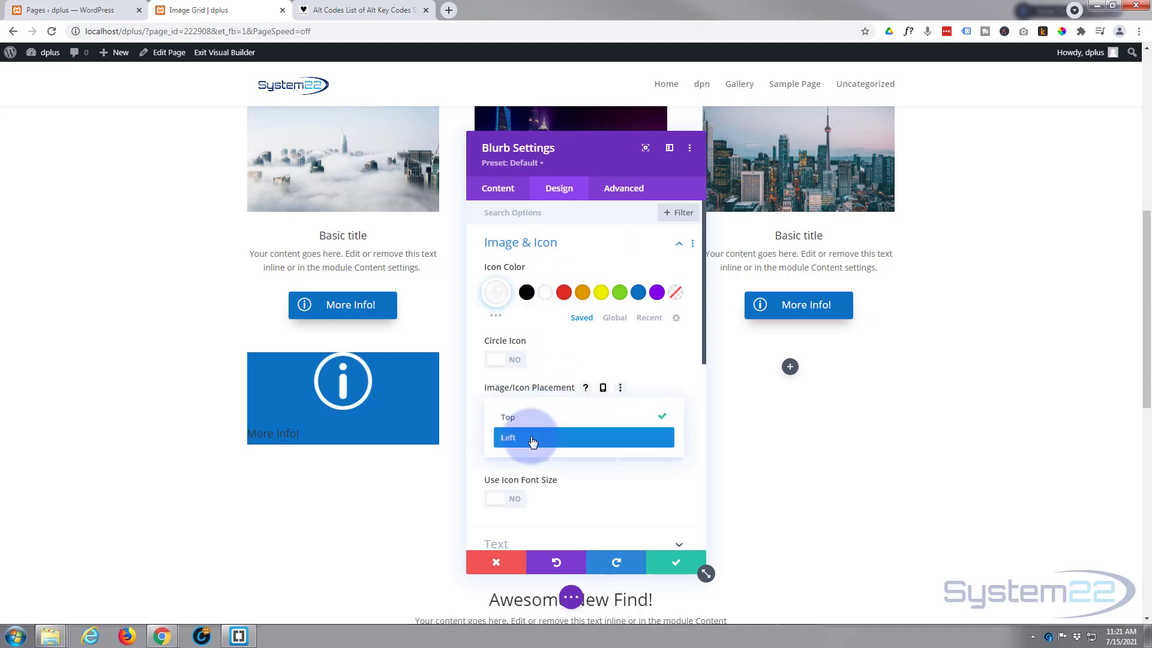
pyautogui.click(532, 438)
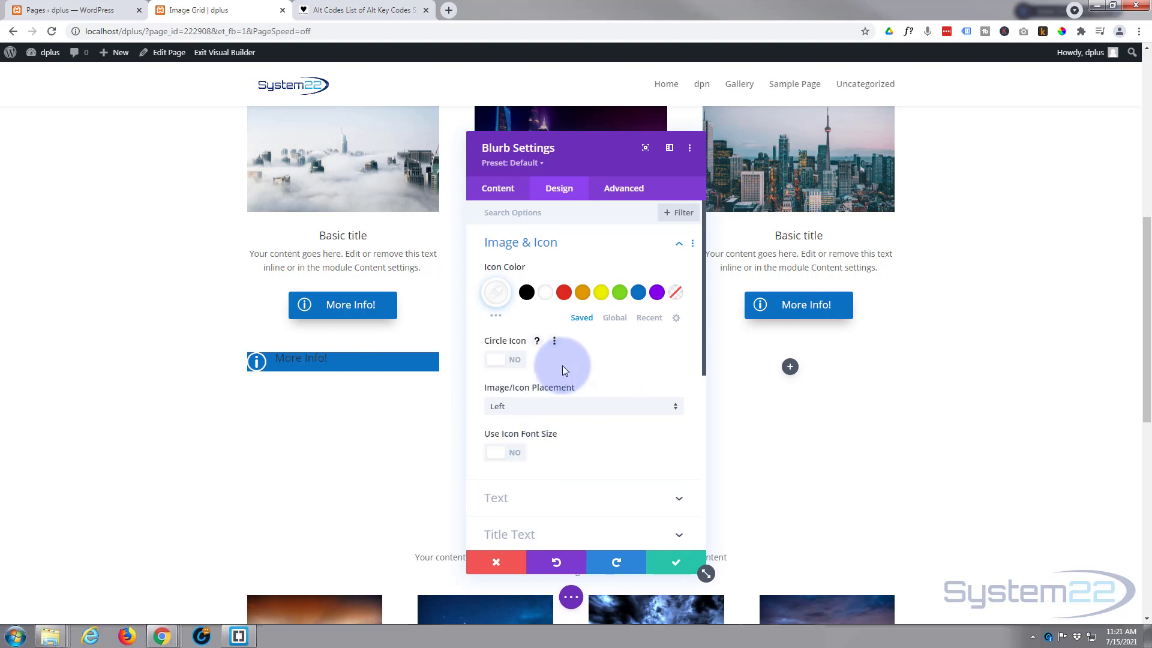
pyautogui.click(624, 189)
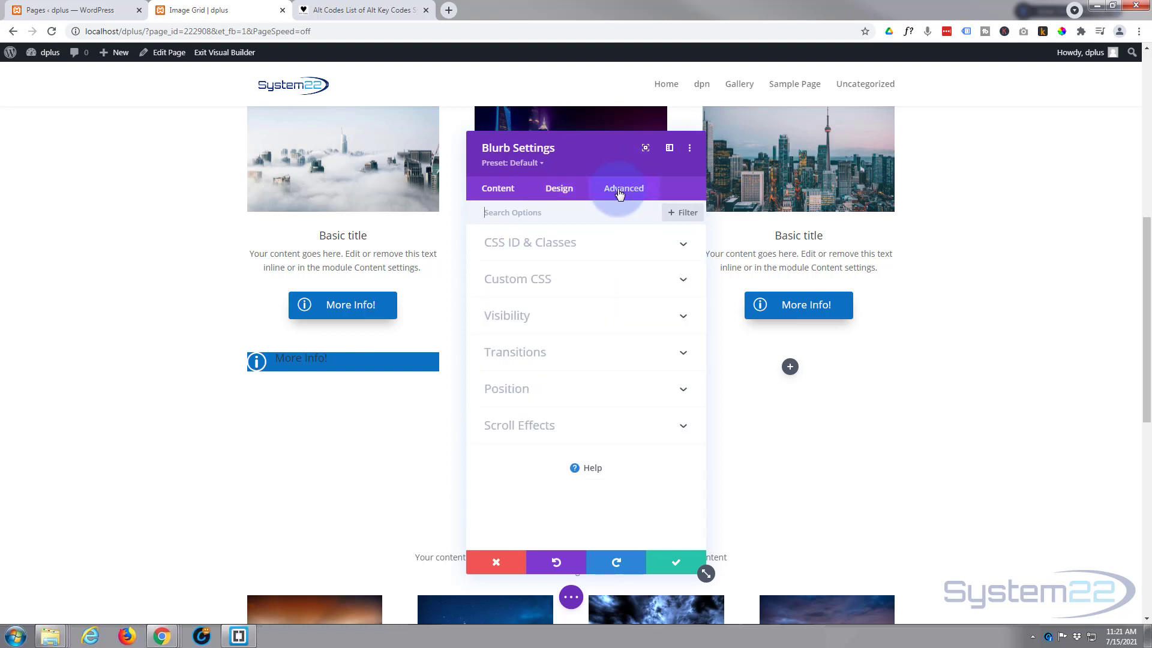
pyautogui.click(607, 282)
pyautogui.scroll(-1, 609, 290)
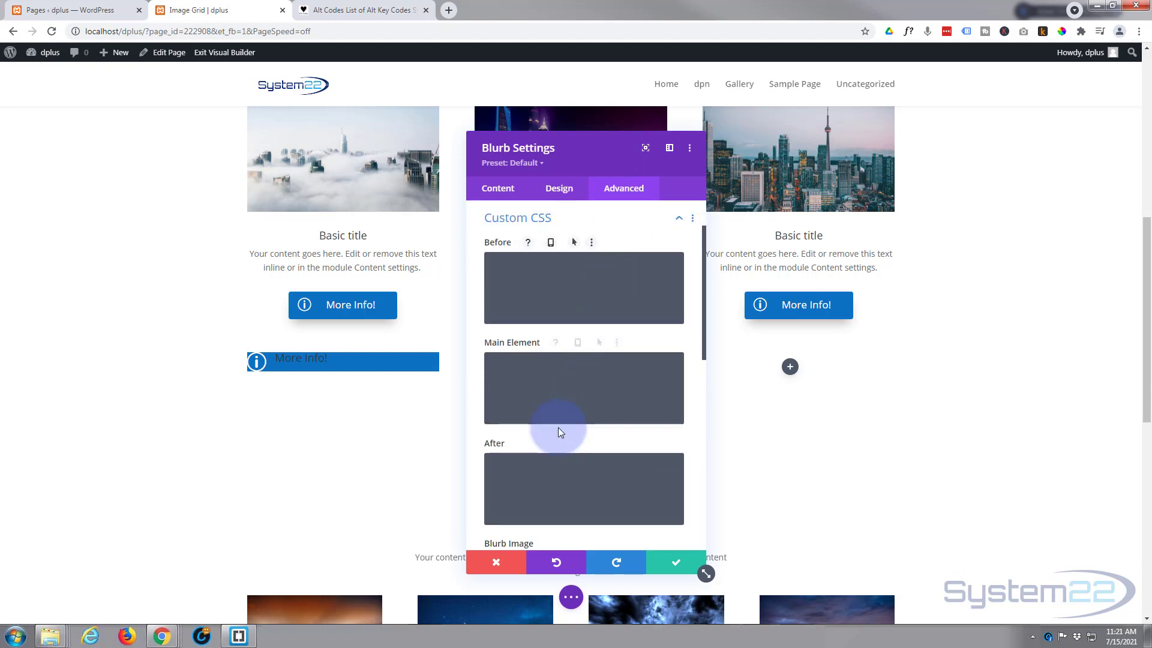
pyautogui.scroll(-1, 564, 427)
pyautogui.scroll(-2, 558, 433)
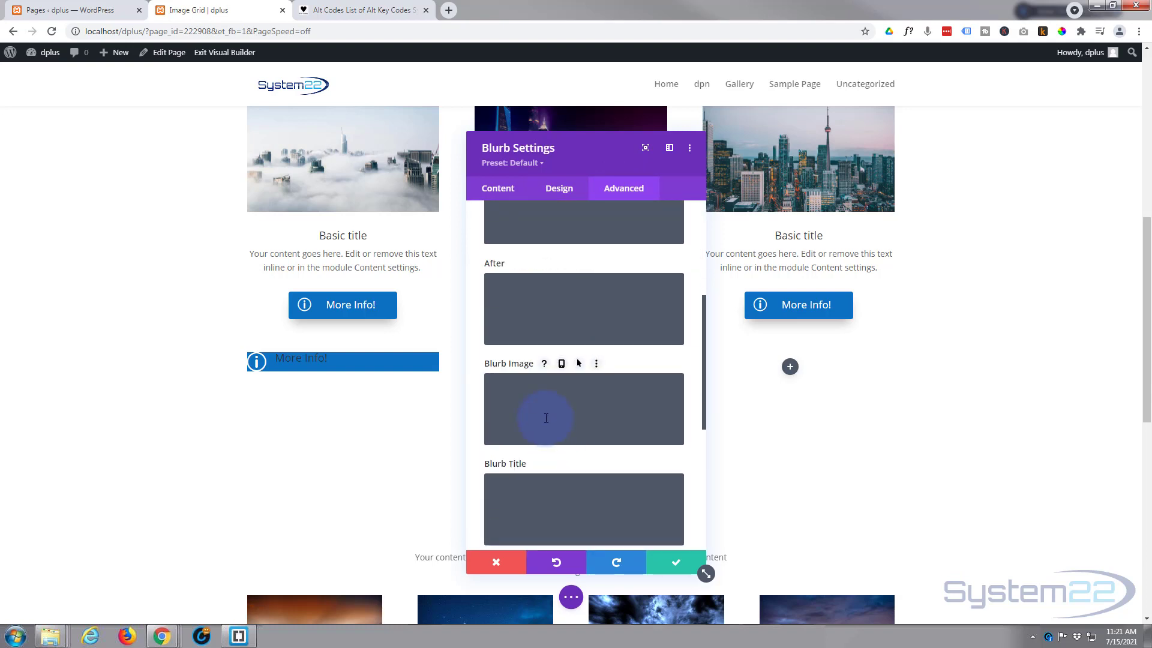
pyautogui.click(505, 191)
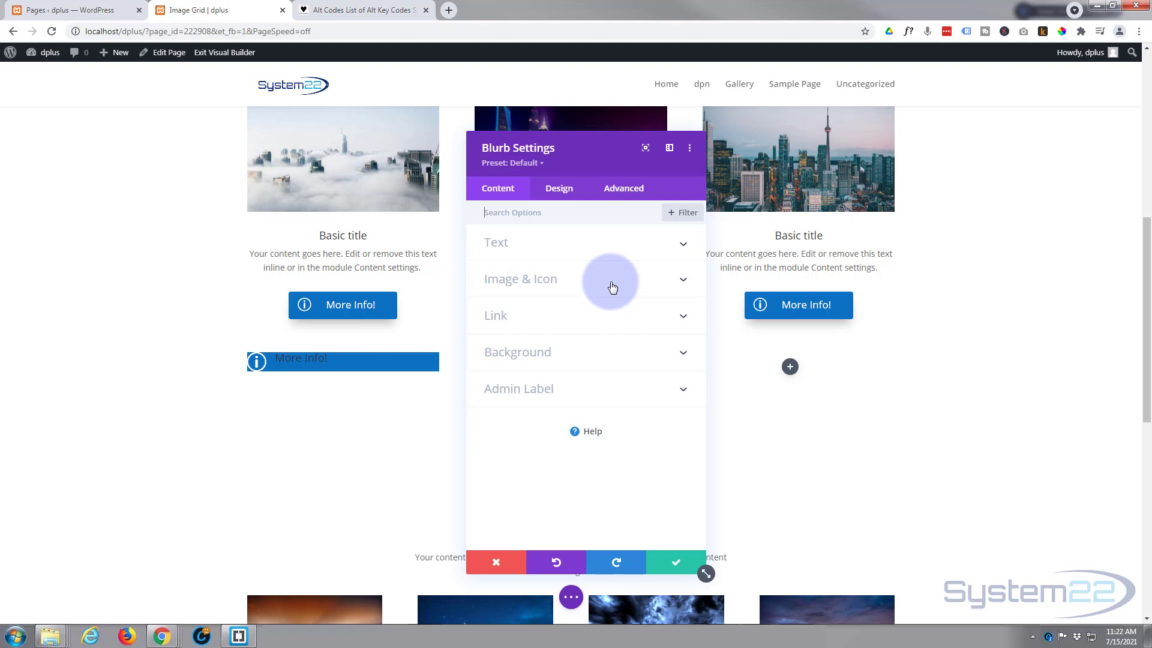
# Enable a custom icon font size for the blurb and set it to 25px.
pyautogui.click(558, 190)
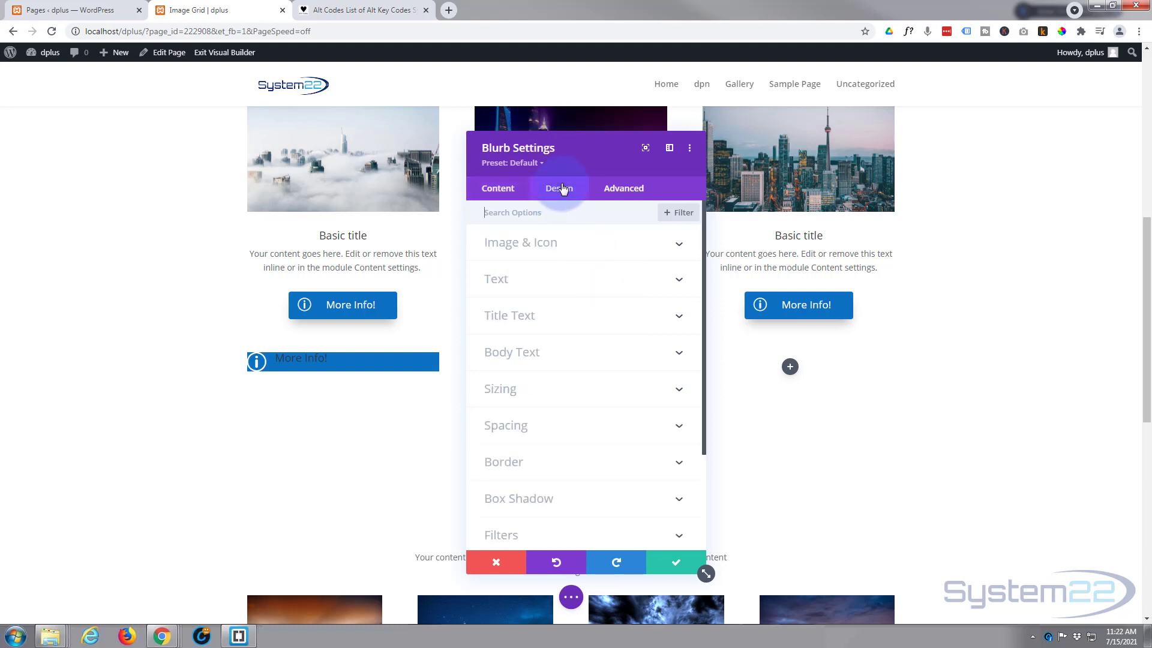
pyautogui.click(600, 244)
pyautogui.scroll(-2, 619, 372)
pyautogui.scroll(-2, 619, 372)
pyautogui.scroll(1, 620, 375)
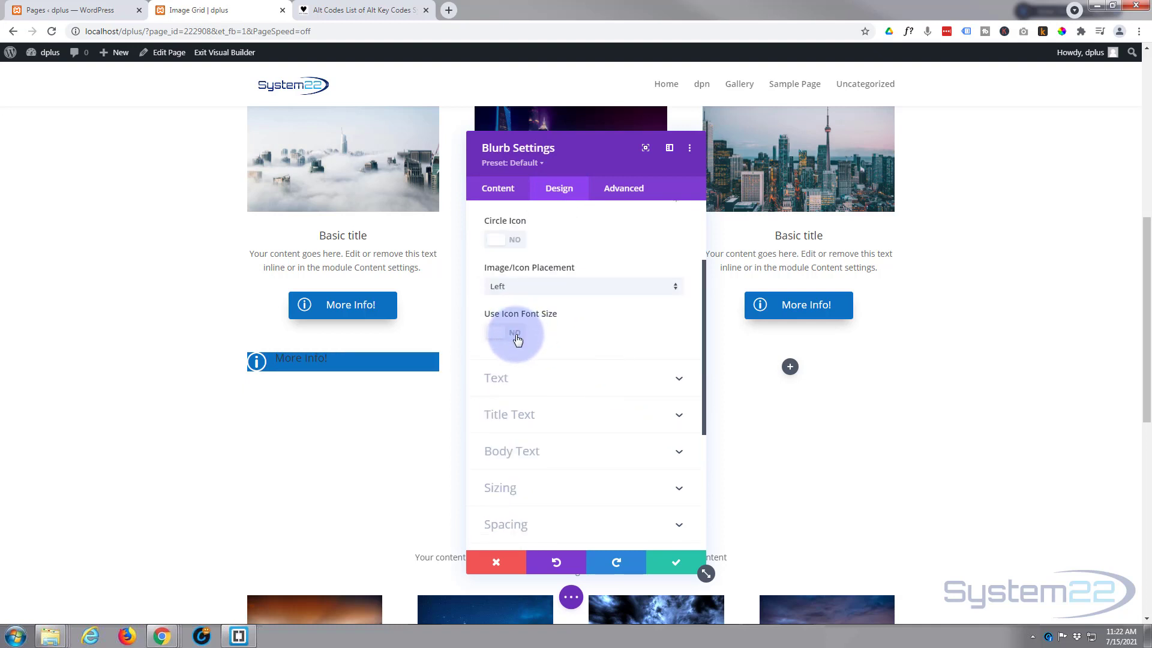
pyautogui.click(516, 337)
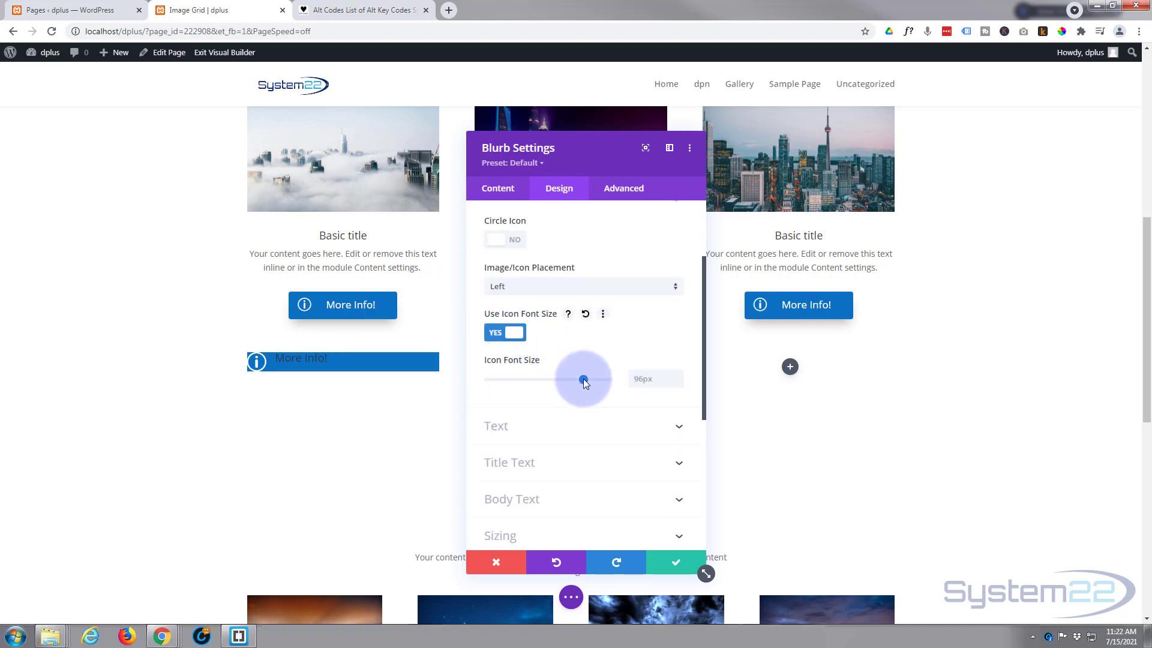
pyautogui.moveTo(584, 378); pyautogui.dragTo(513, 379)
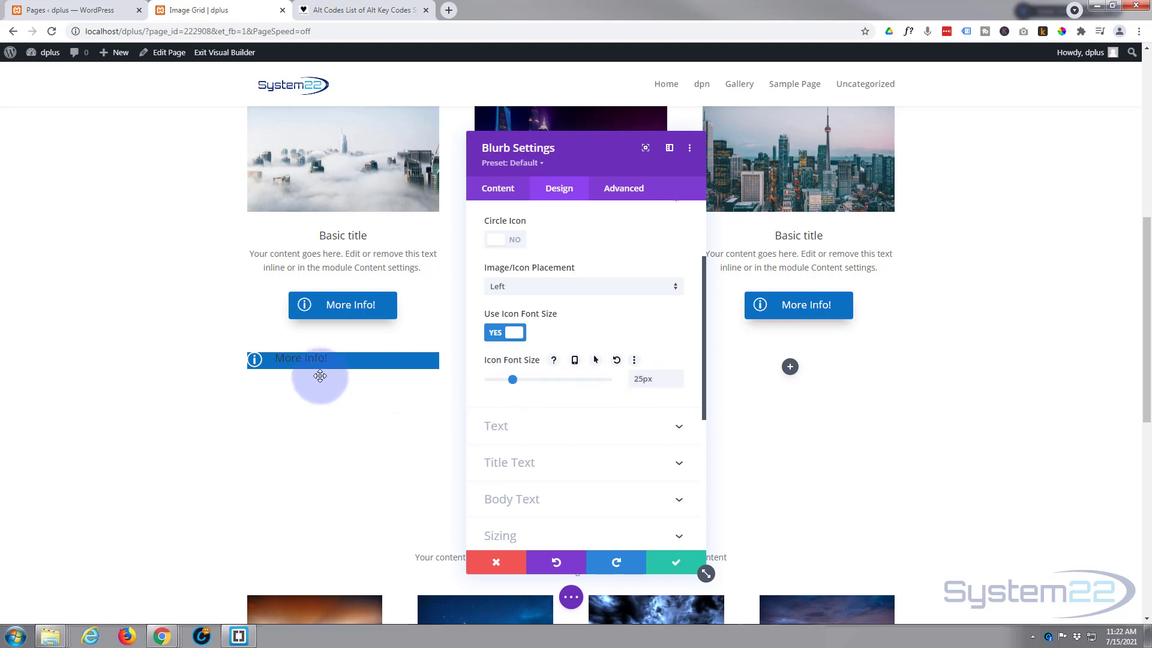
# Centre-align the blurb's title text and set its colour to white.
pyautogui.click(579, 467)
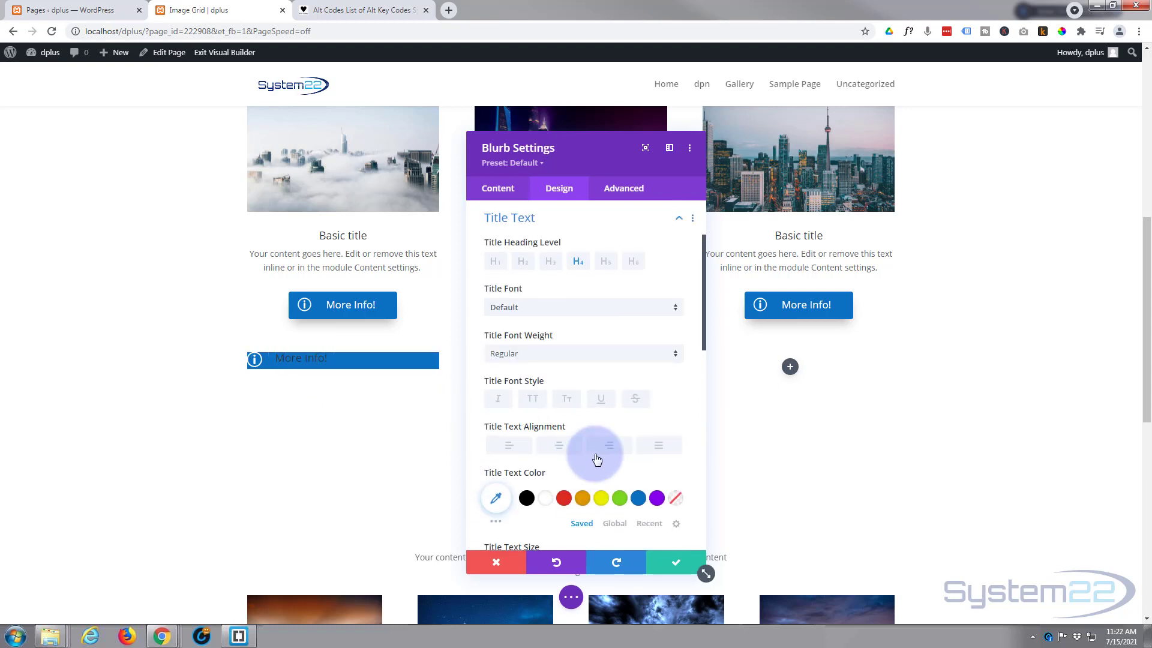
pyautogui.scroll(-1, 596, 458)
pyautogui.click(560, 386)
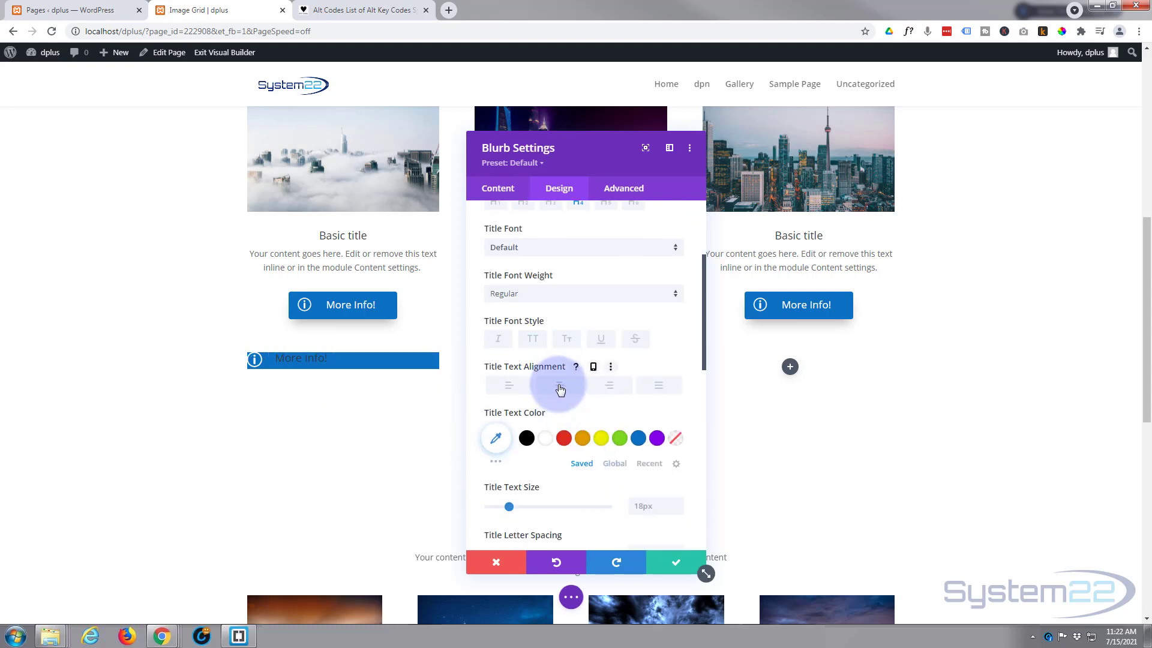
pyautogui.click(546, 439)
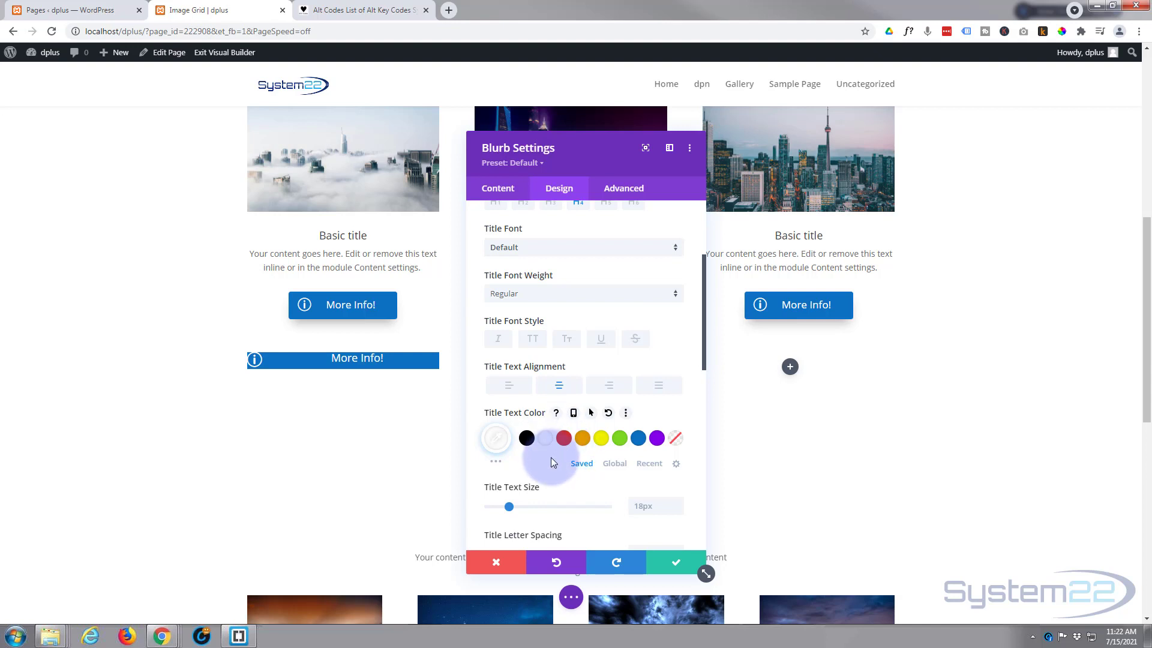
# Try a title text size of 17px, return it to 18px, and try lowering the title line height.
pyautogui.scroll(-1, 549, 461)
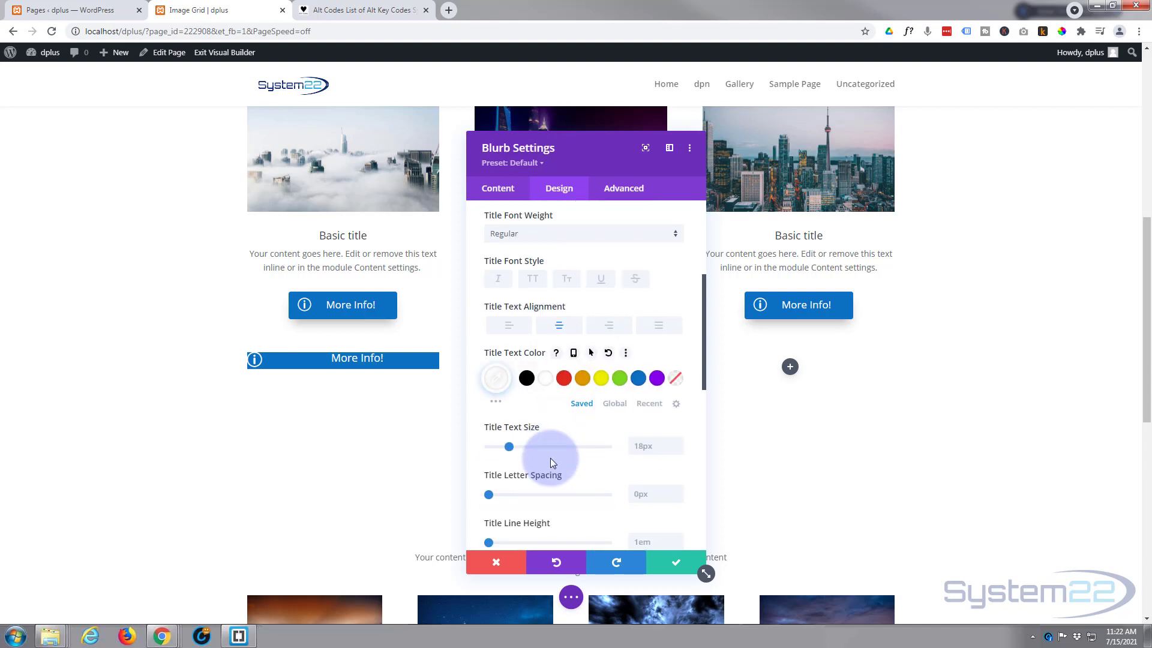
pyautogui.click(678, 451)
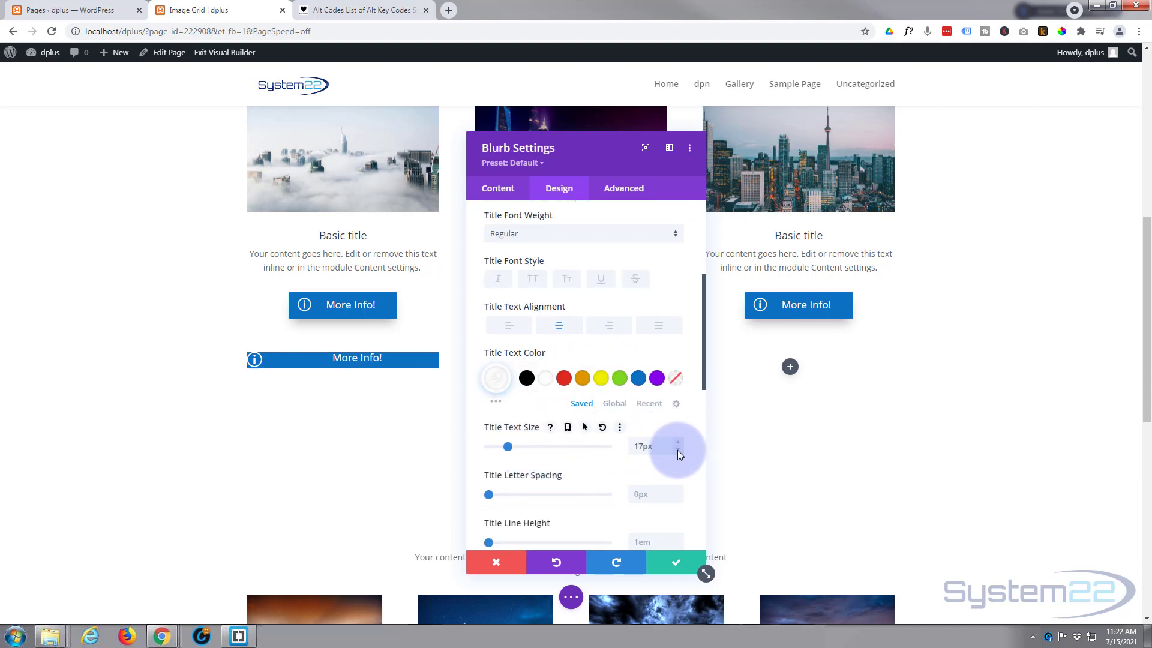
pyautogui.click(678, 443)
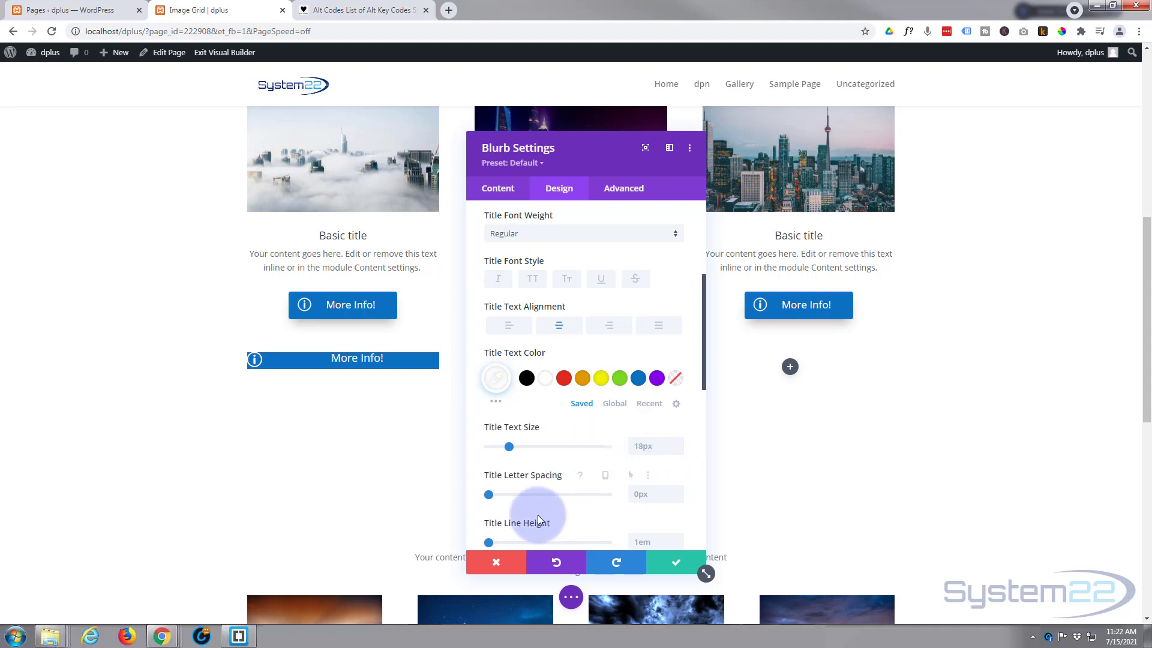
pyautogui.scroll(-1, 504, 524)
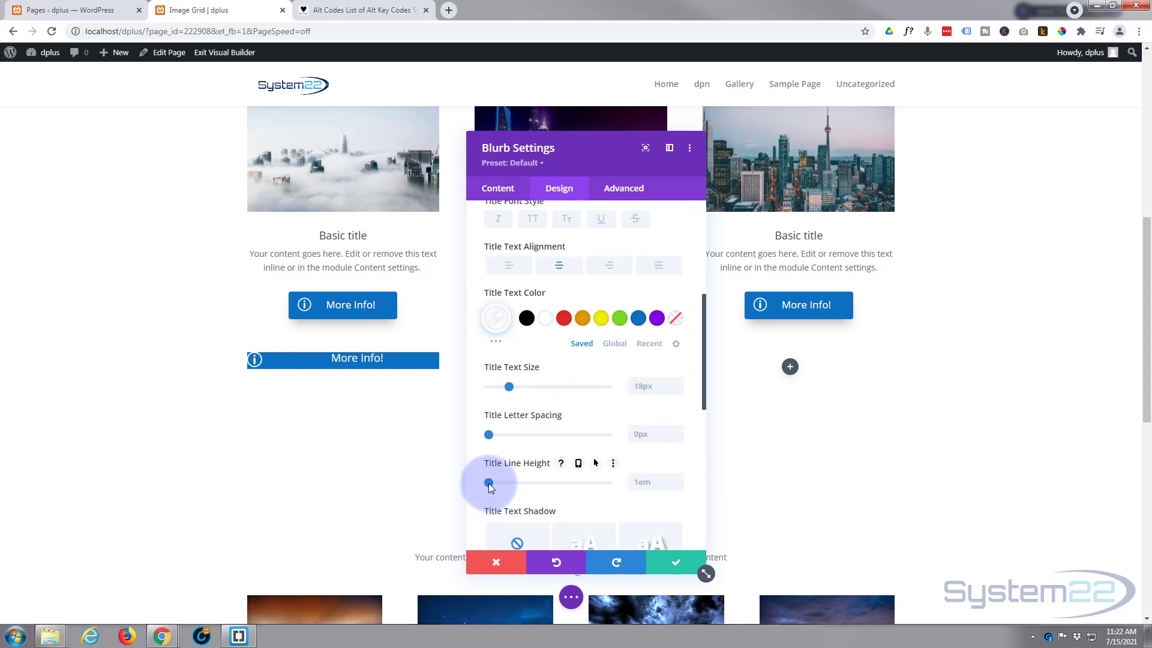
pyautogui.moveTo(491, 481)
pyautogui.mouseDown()
pyautogui.moveTo(520, 478)
pyautogui.moveTo(468, 480)
pyautogui.moveTo(478, 481)
pyautogui.mouseUp()
pyautogui.moveTo(258, 356)
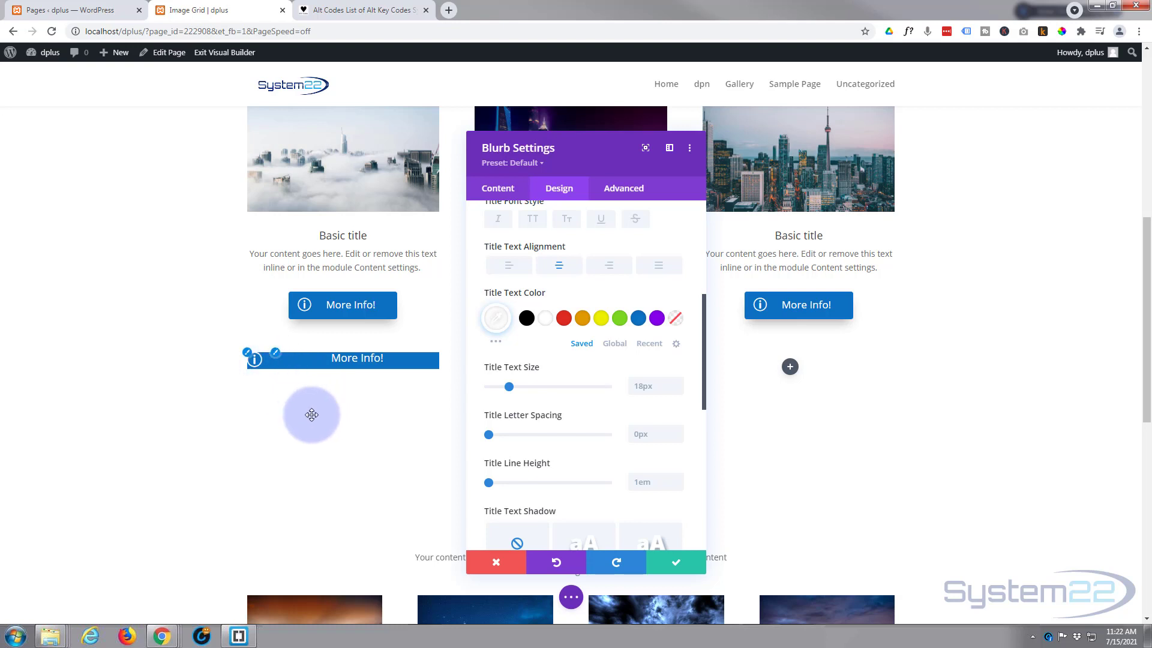
pyautogui.moveTo(581, 444)
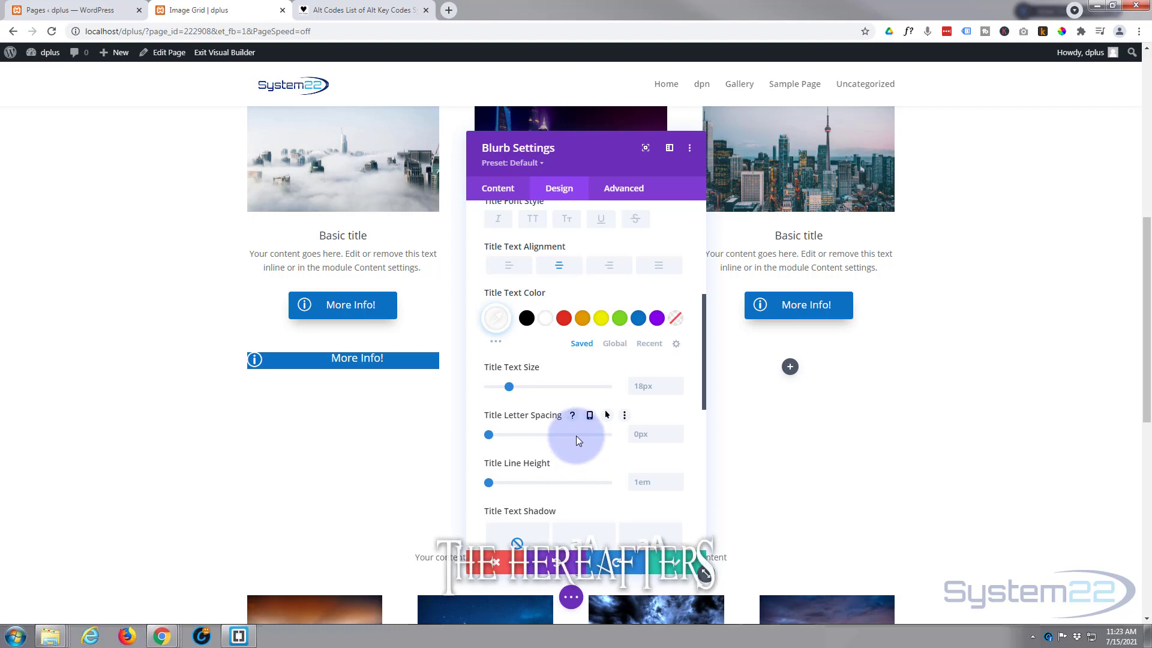
# Set the blurb's padding to 10px at the top and 5px at the bottom.
pyautogui.scroll(-4, 576, 440)
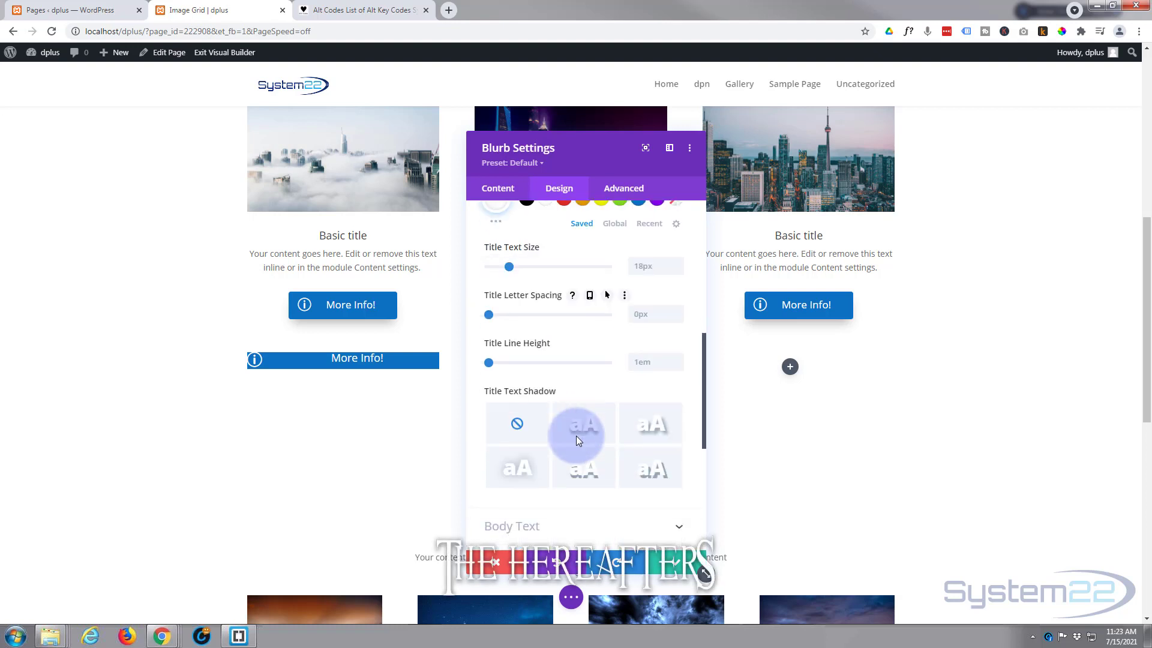
pyautogui.scroll(-1, 577, 441)
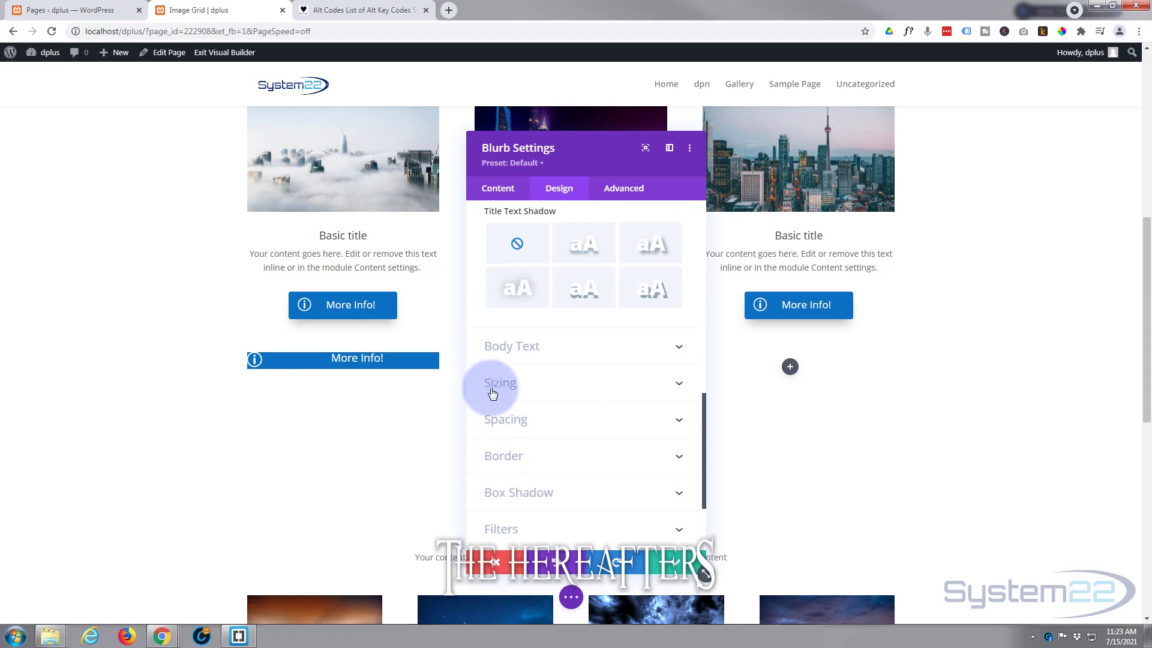
pyautogui.click(530, 423)
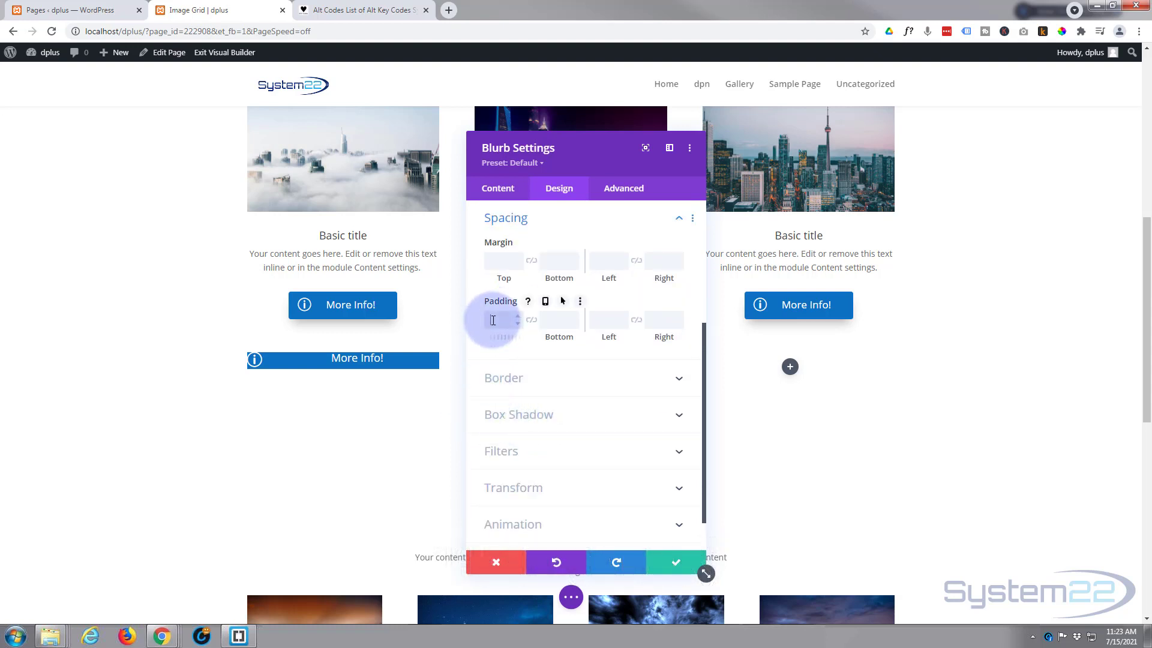
pyautogui.write('10px')
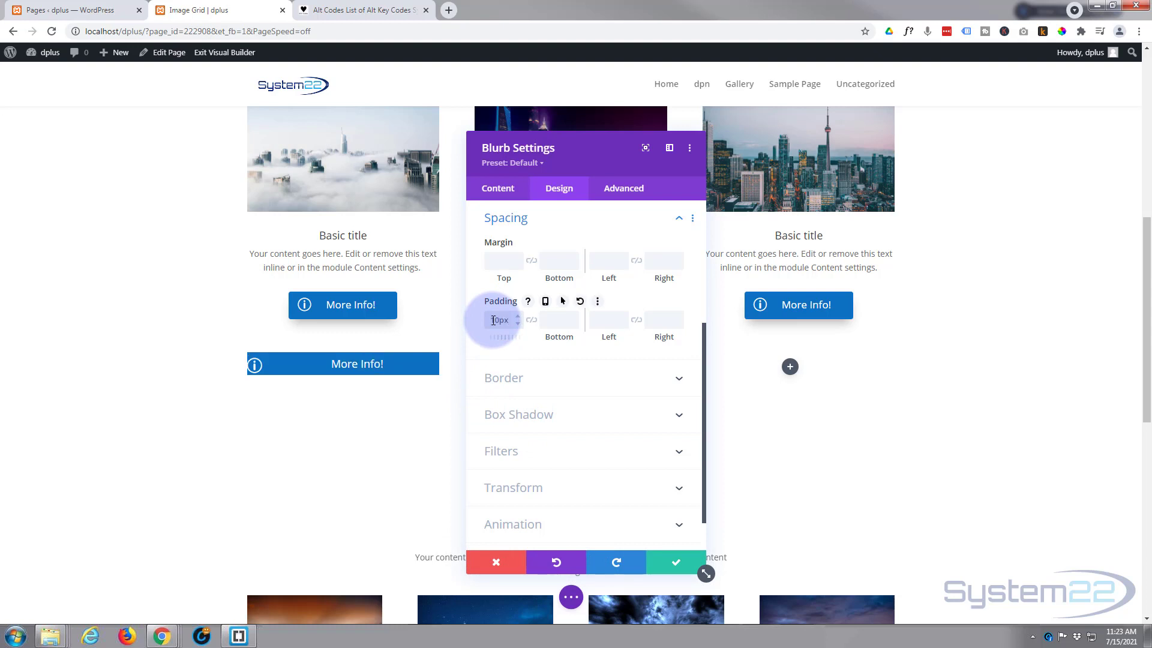
pyautogui.click(557, 323)
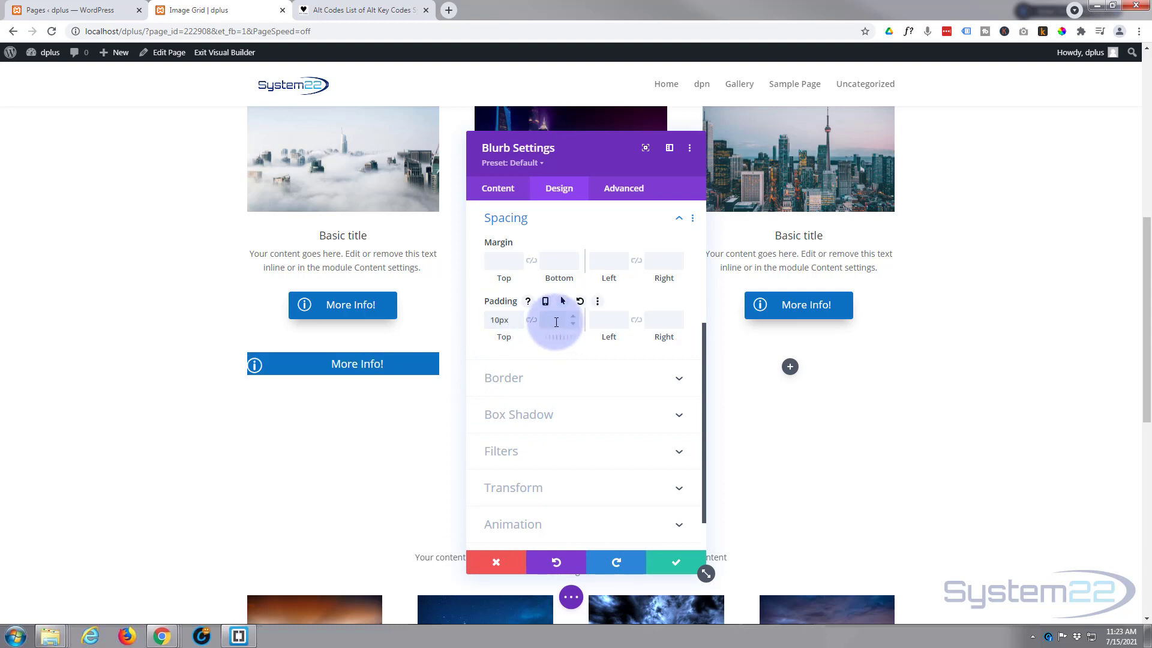
pyautogui.write('5px')
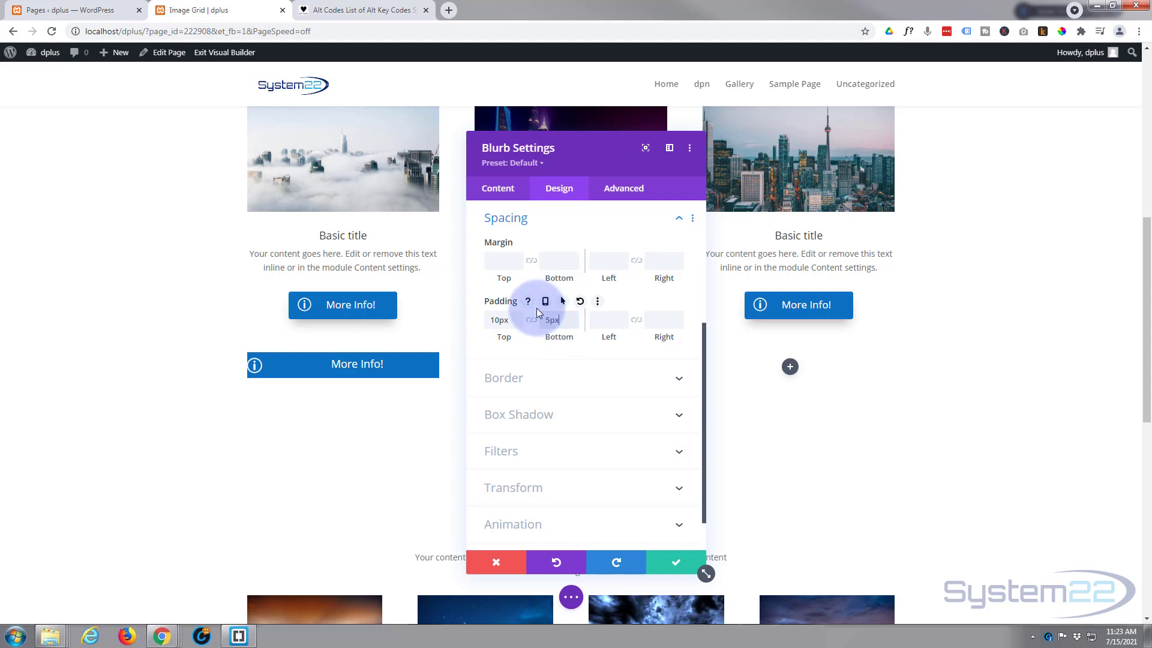
pyautogui.click(573, 323)
pyautogui.click(572, 323)
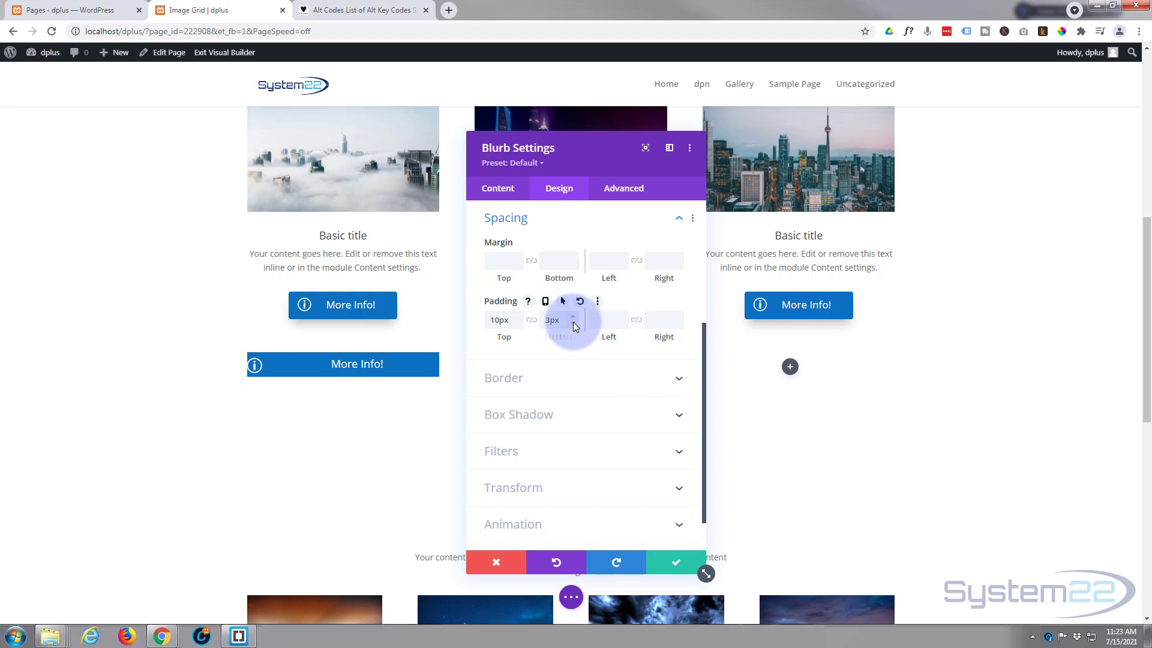
pyautogui.click(572, 316)
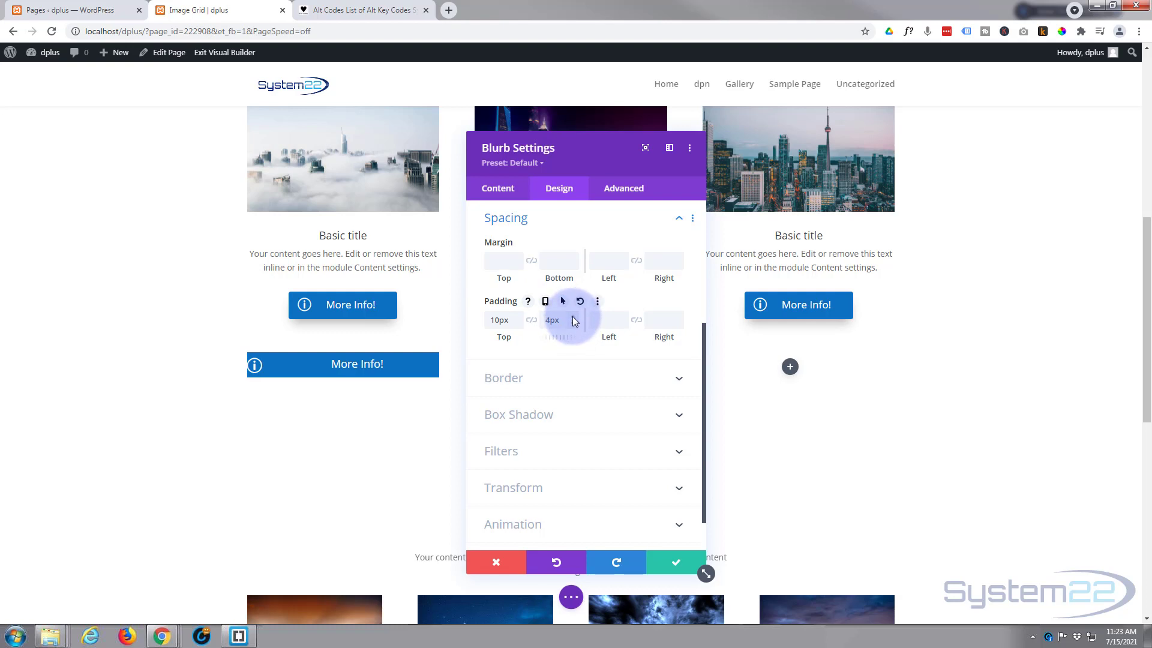
pyautogui.click(572, 316)
pyautogui.click(574, 315)
pyautogui.click(573, 323)
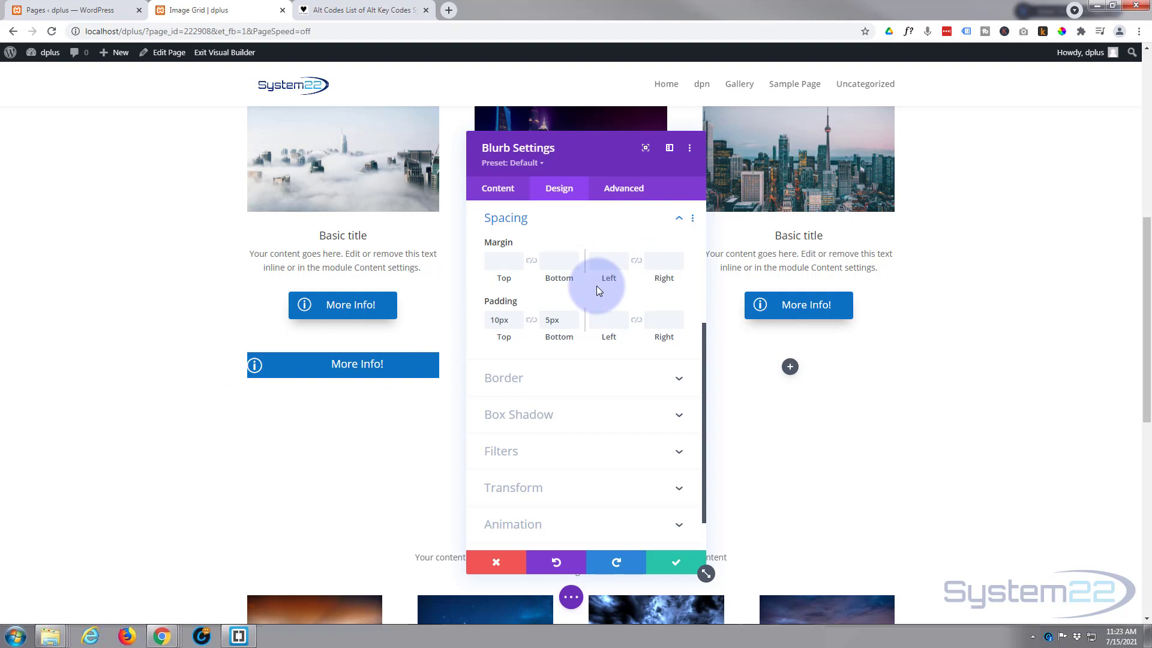
# Set the blurb's title line height to 1.4em.
pyautogui.scroll(2, 558, 266)
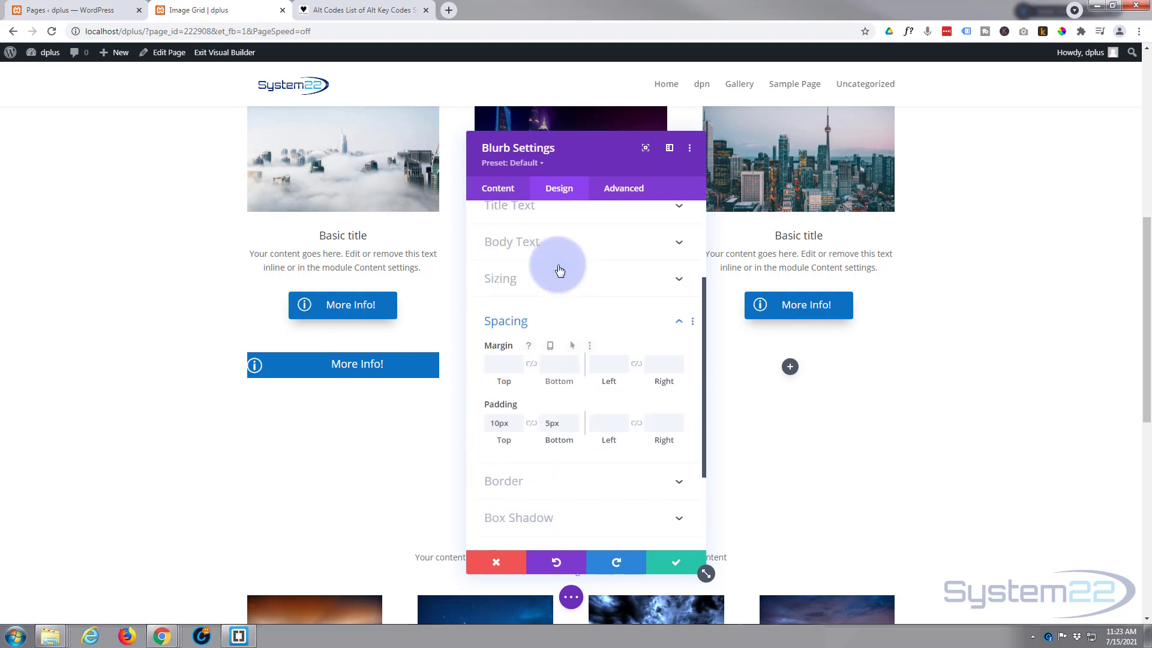
pyautogui.click(570, 233)
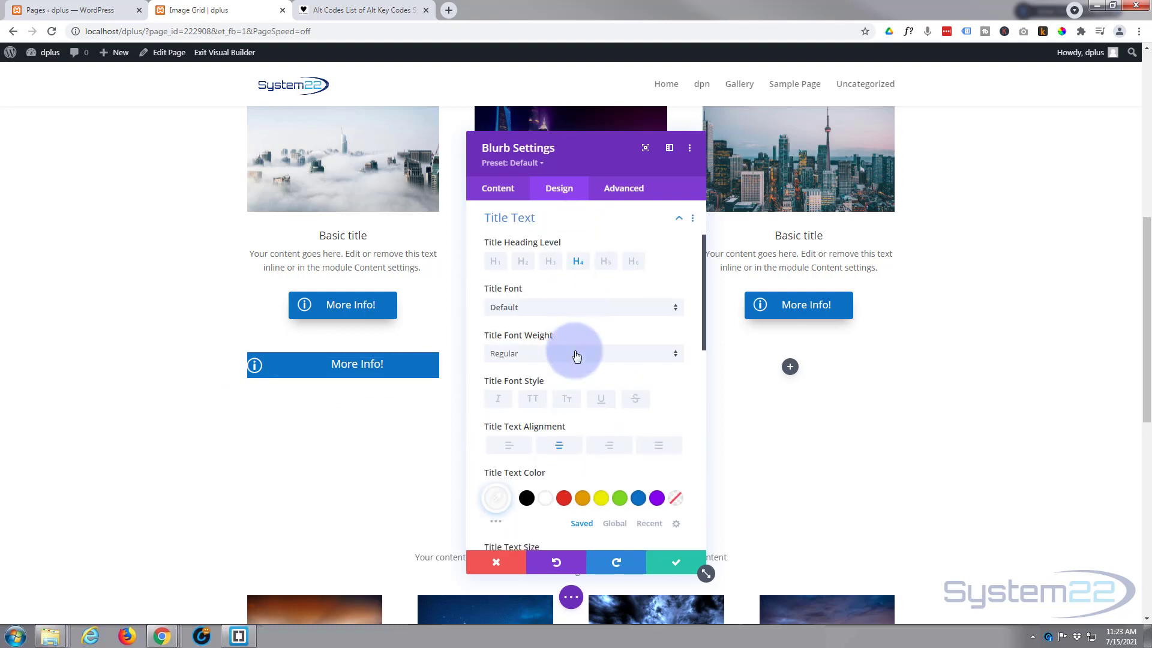
pyautogui.scroll(-1, 579, 357)
pyautogui.scroll(-4, 579, 358)
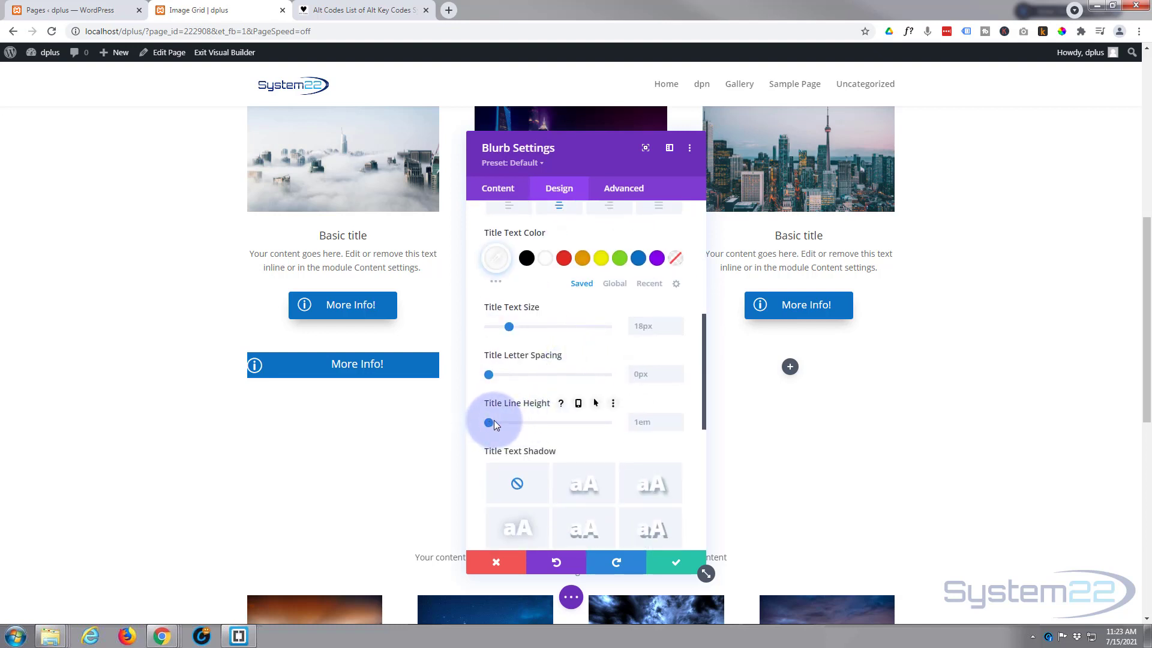
pyautogui.moveTo(495, 423); pyautogui.dragTo(512, 422)
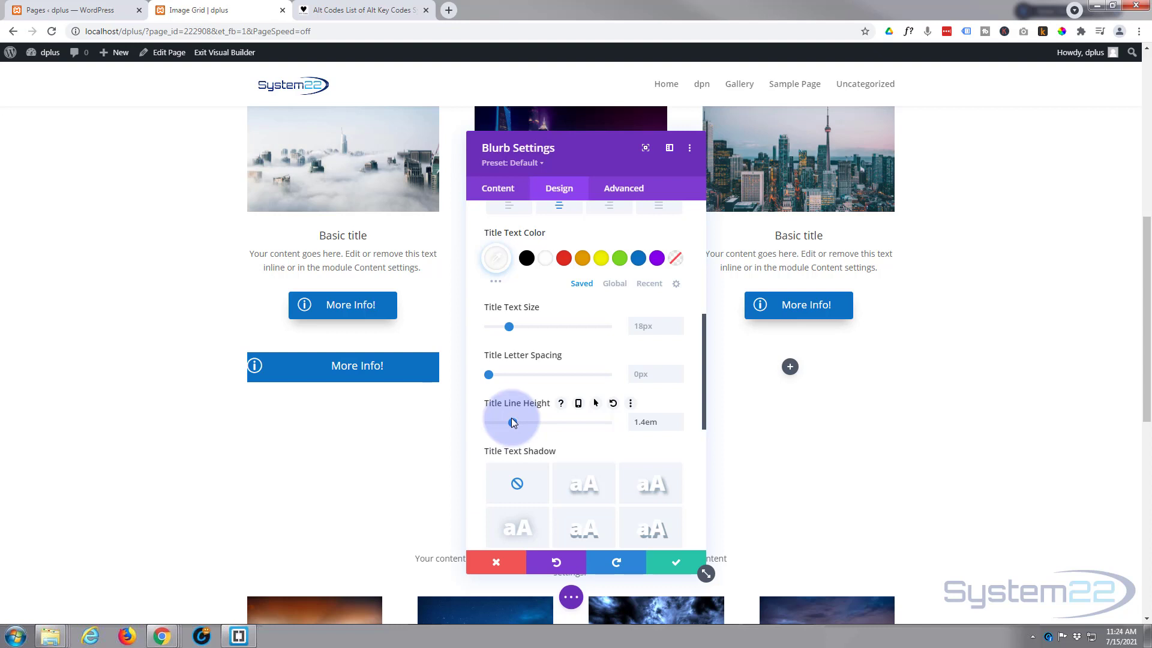
# Reduce the blurb's bottom padding to 3px and set its left padding to 15px.
pyautogui.scroll(-5, 572, 417)
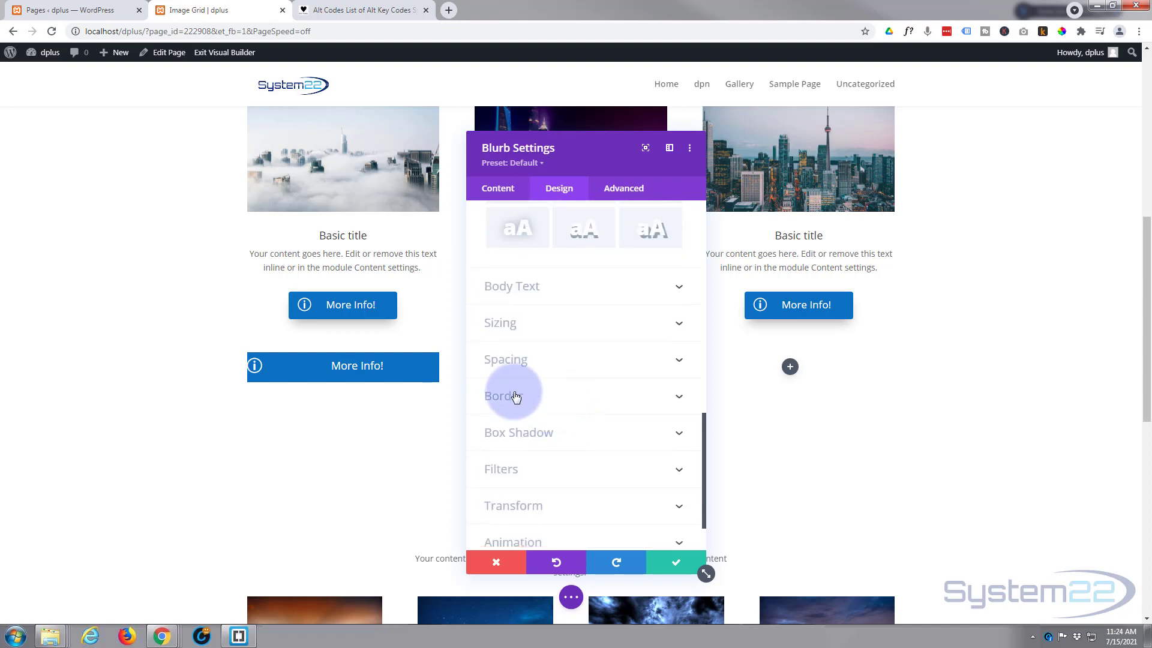
pyautogui.click(555, 360)
pyautogui.scroll(1, 557, 336)
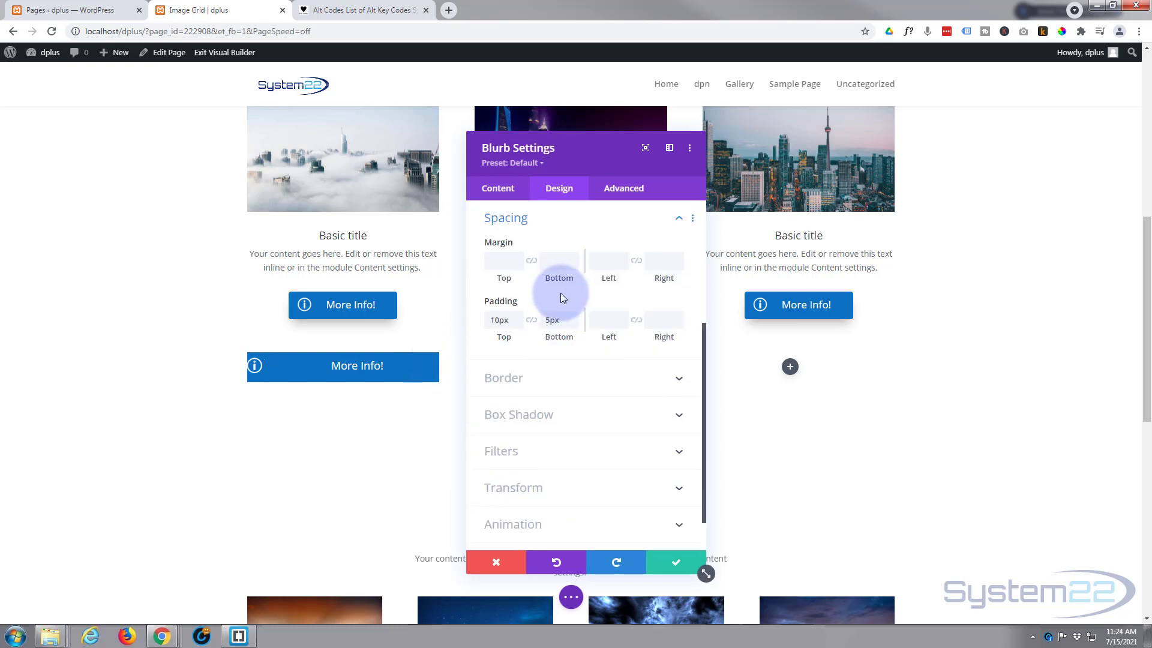
pyautogui.click(572, 324)
pyautogui.click(573, 324)
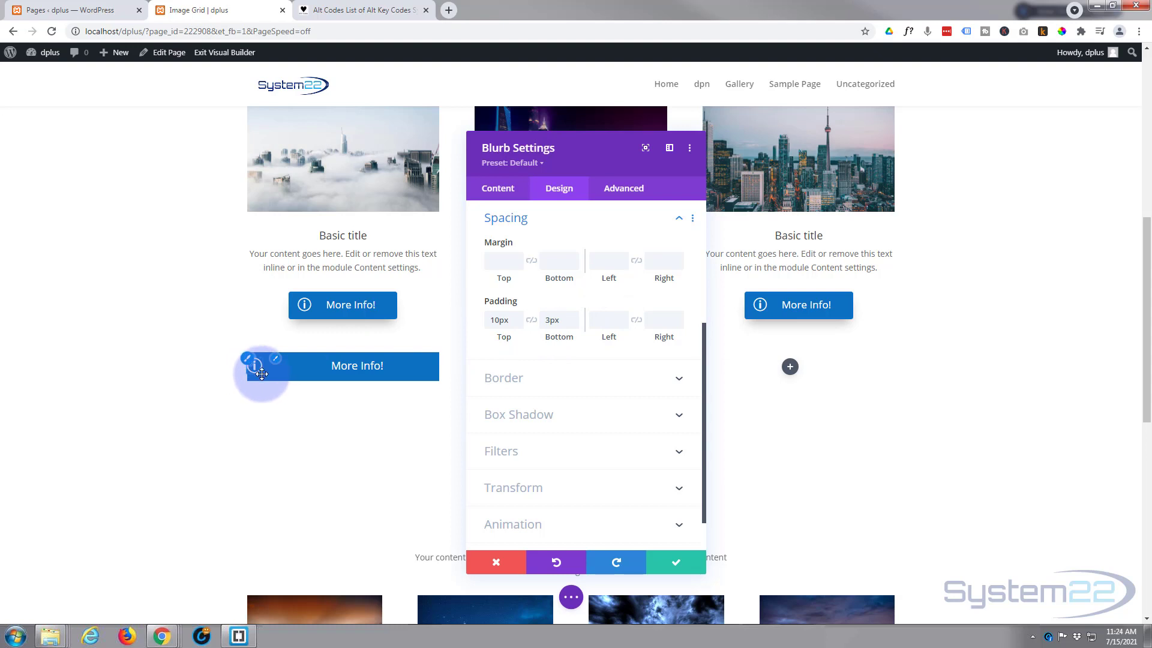
pyautogui.click(606, 316)
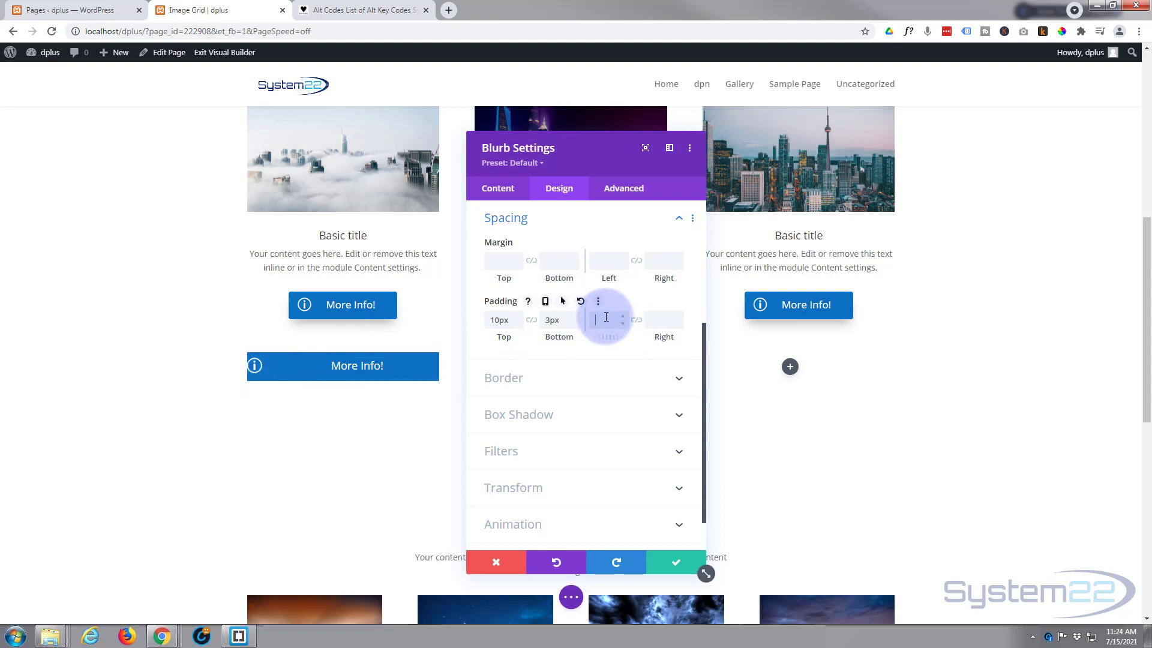
pyautogui.write('15')
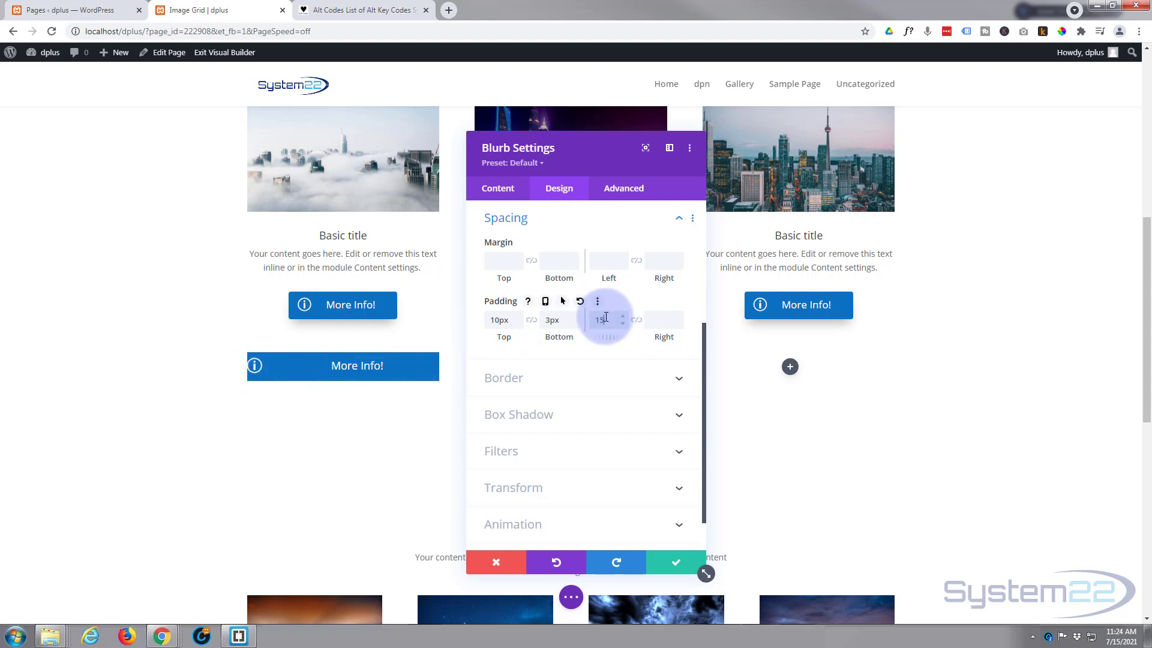
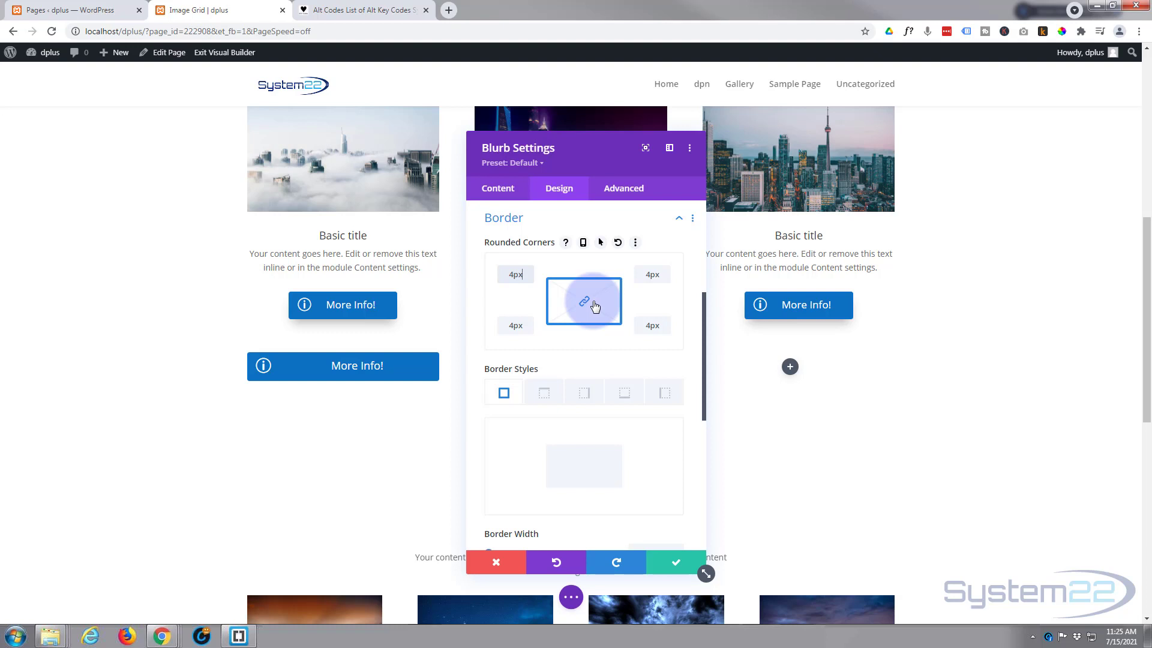
# Try a width of 200px for the blurb module, and reduce it to 180px.
pyautogui.click(548, 229)
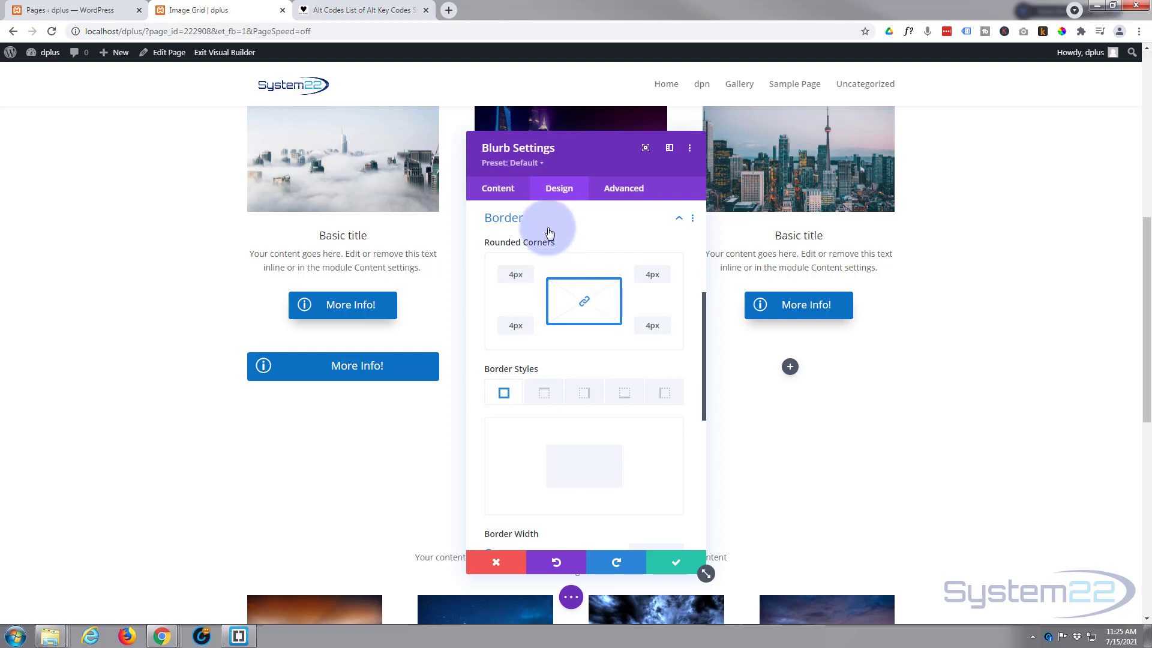
pyautogui.click(559, 200)
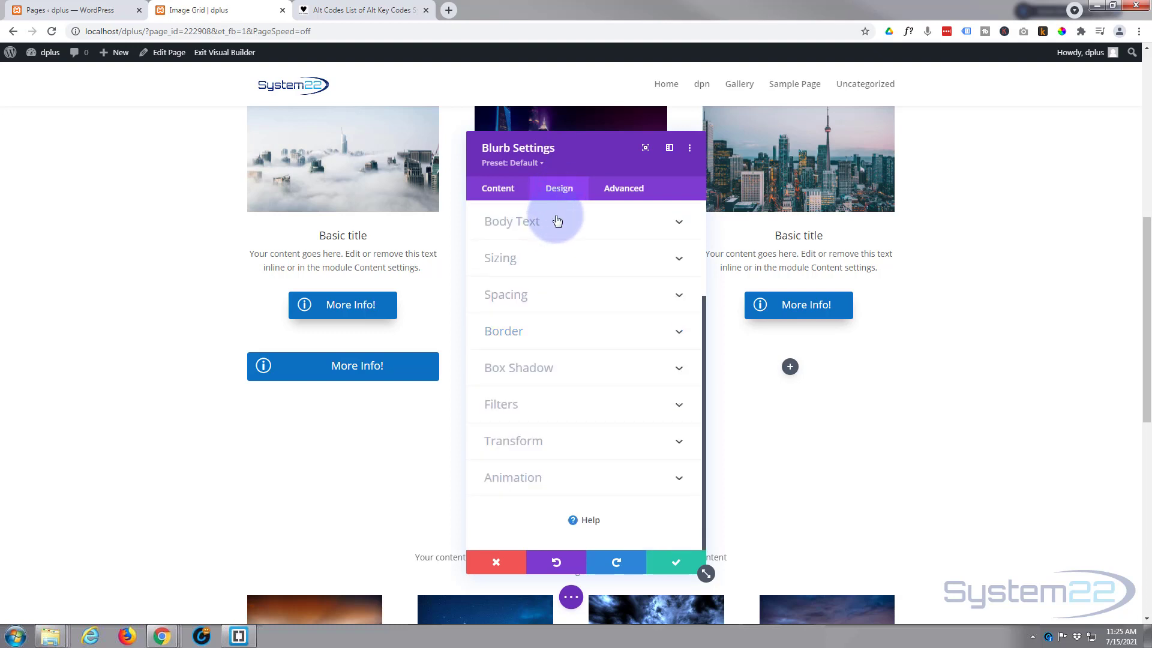
pyautogui.click(544, 261)
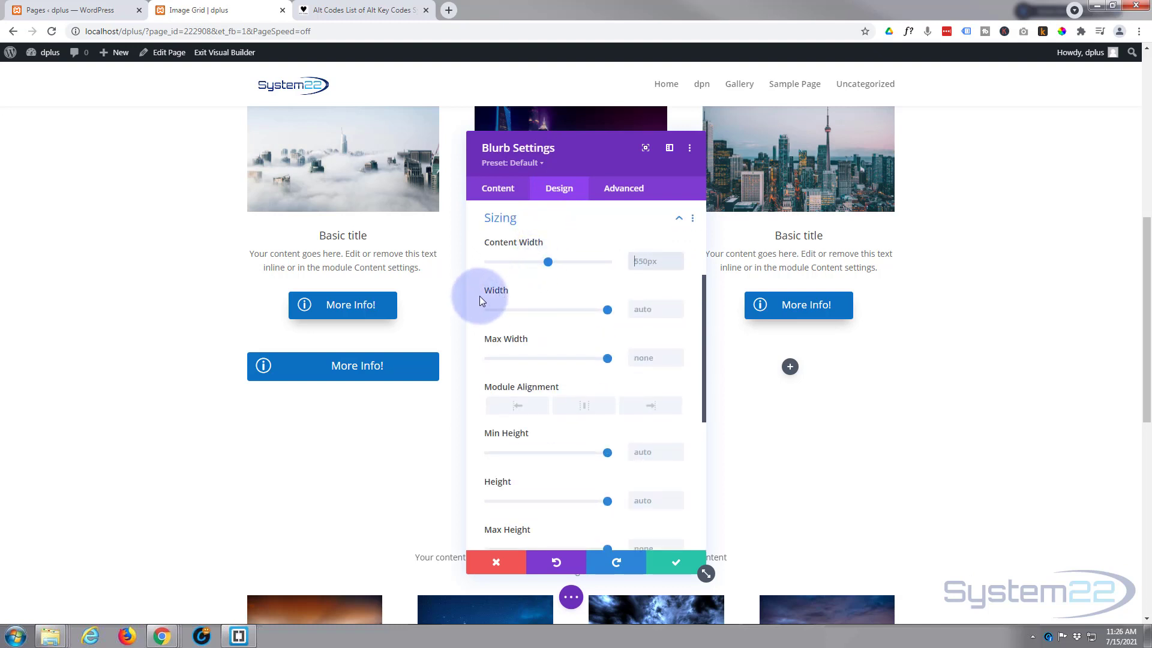
pyautogui.click(638, 309)
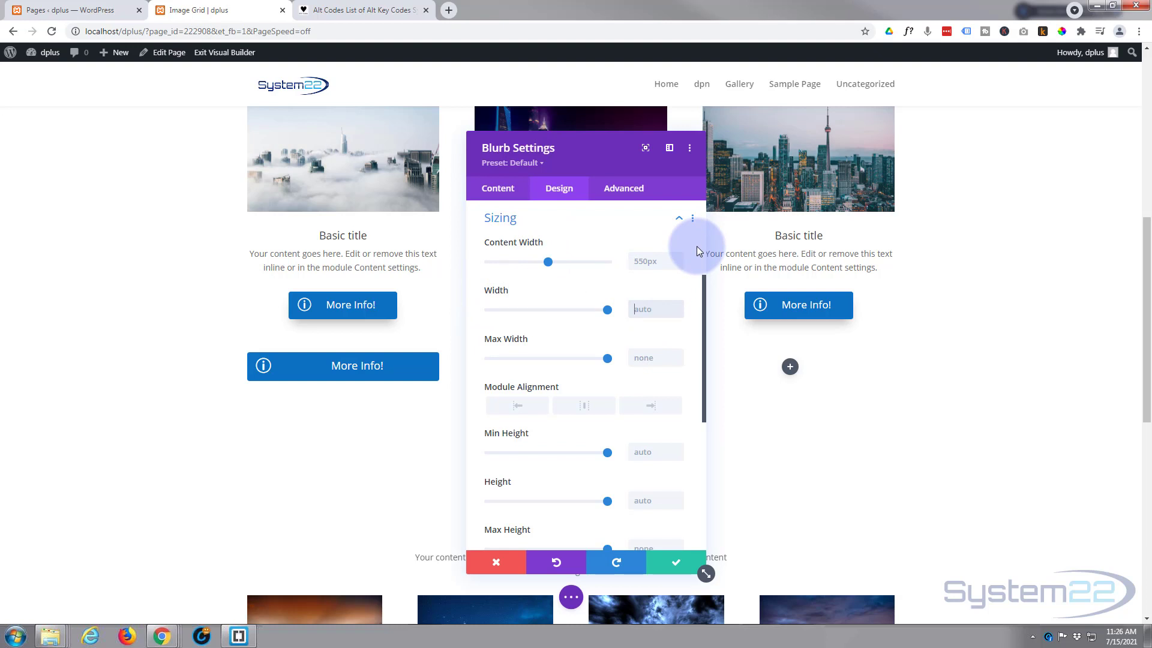
pyautogui.write('200px')
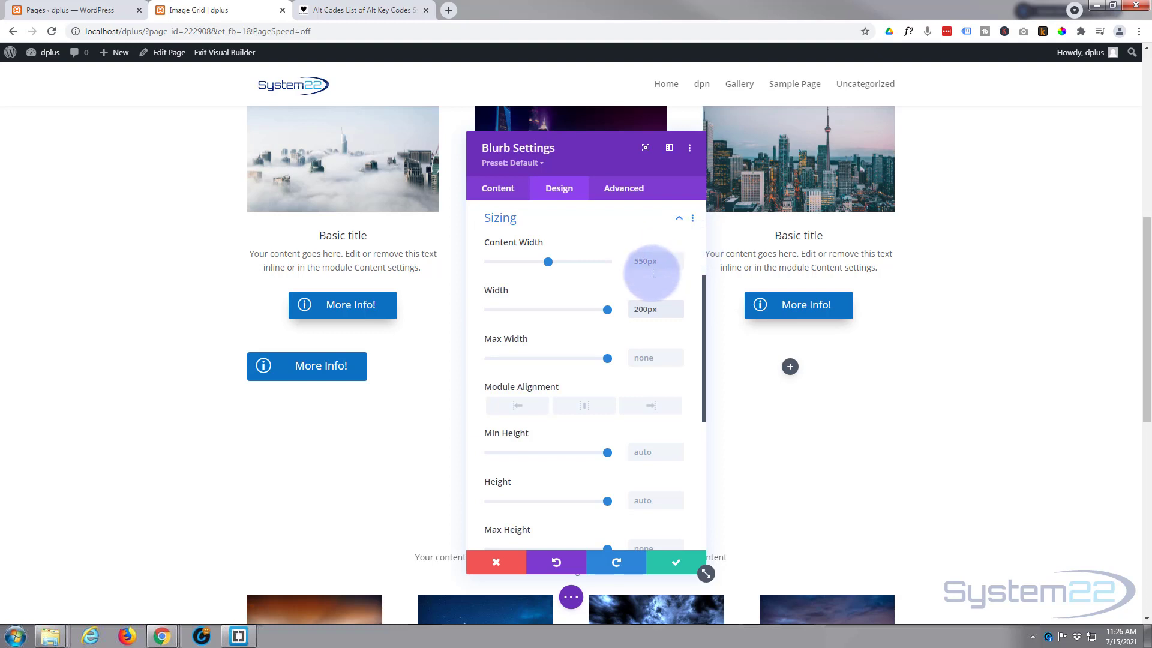
pyautogui.moveTo(636, 309); pyautogui.dragTo(646, 309)
pyautogui.write('18')
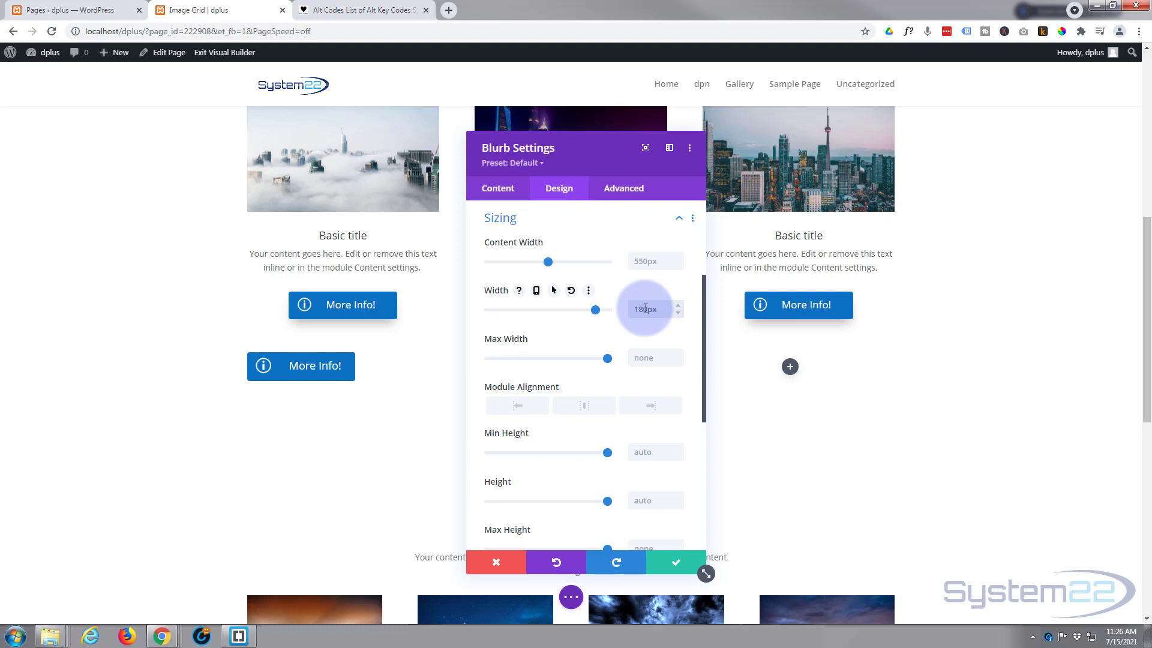
pyautogui.click(541, 219)
# Left-align the blurb's title text and center the blurb module within its column.
pyautogui.scroll(3, 570, 294)
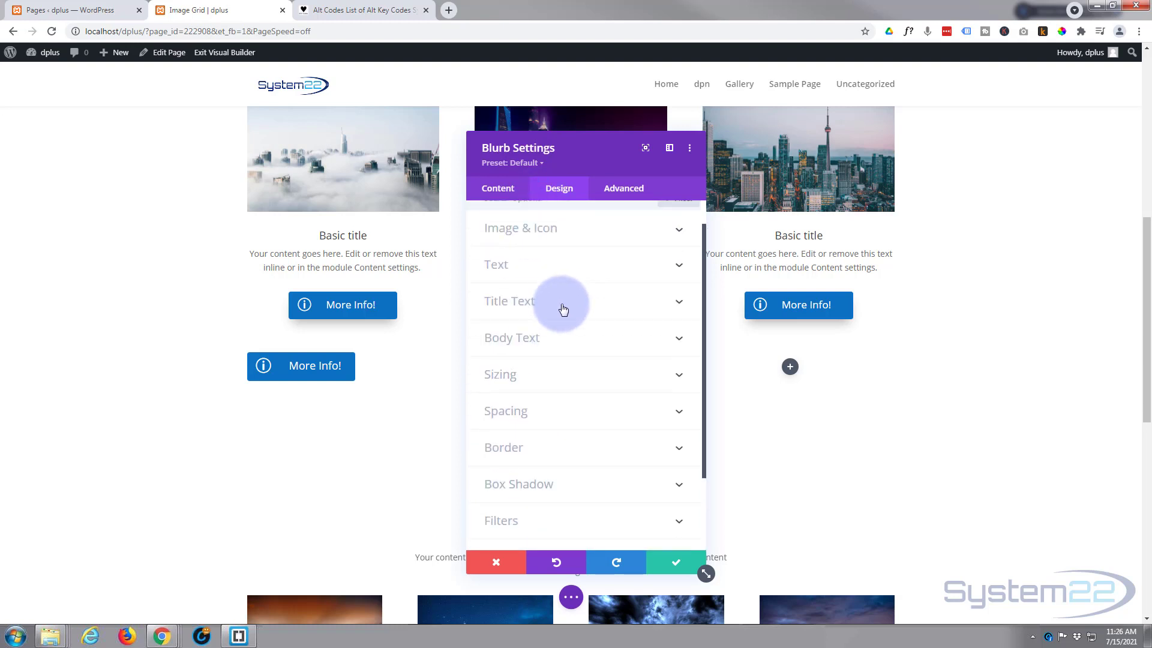
pyautogui.click(552, 321)
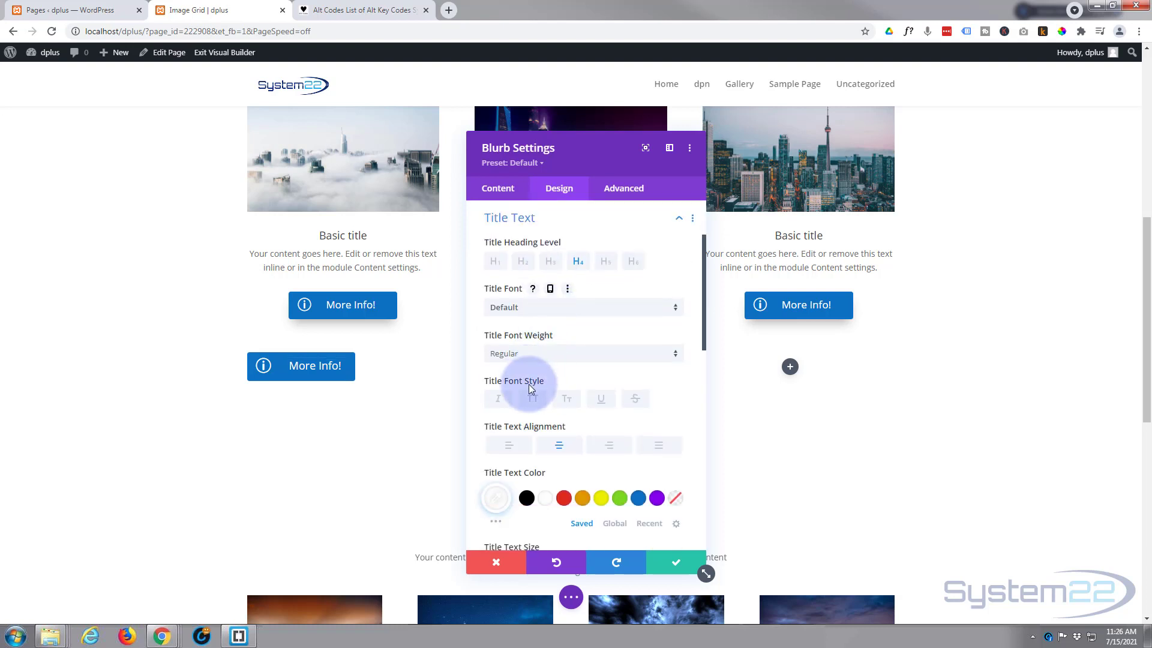
pyautogui.click(506, 450)
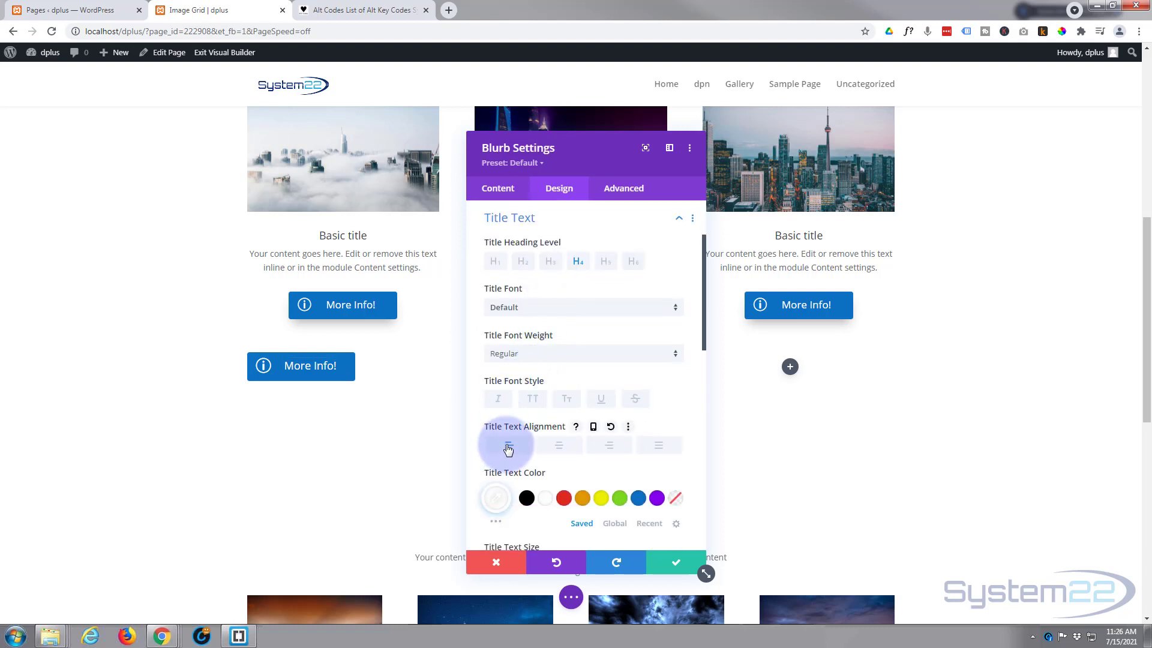
pyautogui.click(556, 221)
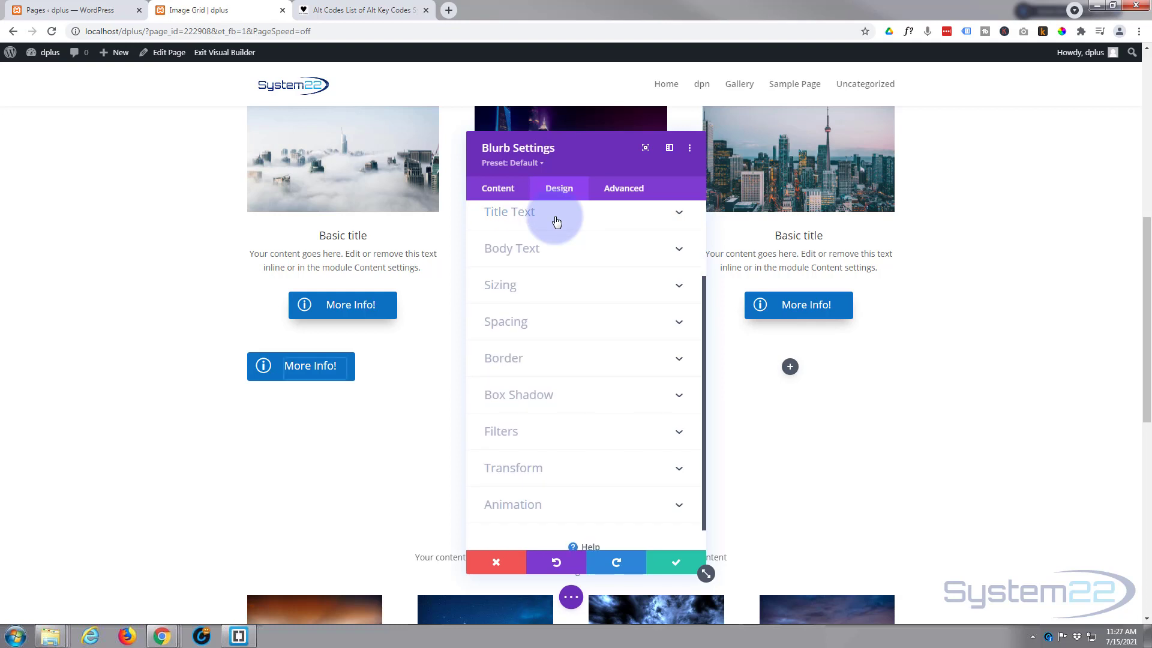
pyautogui.click(579, 287)
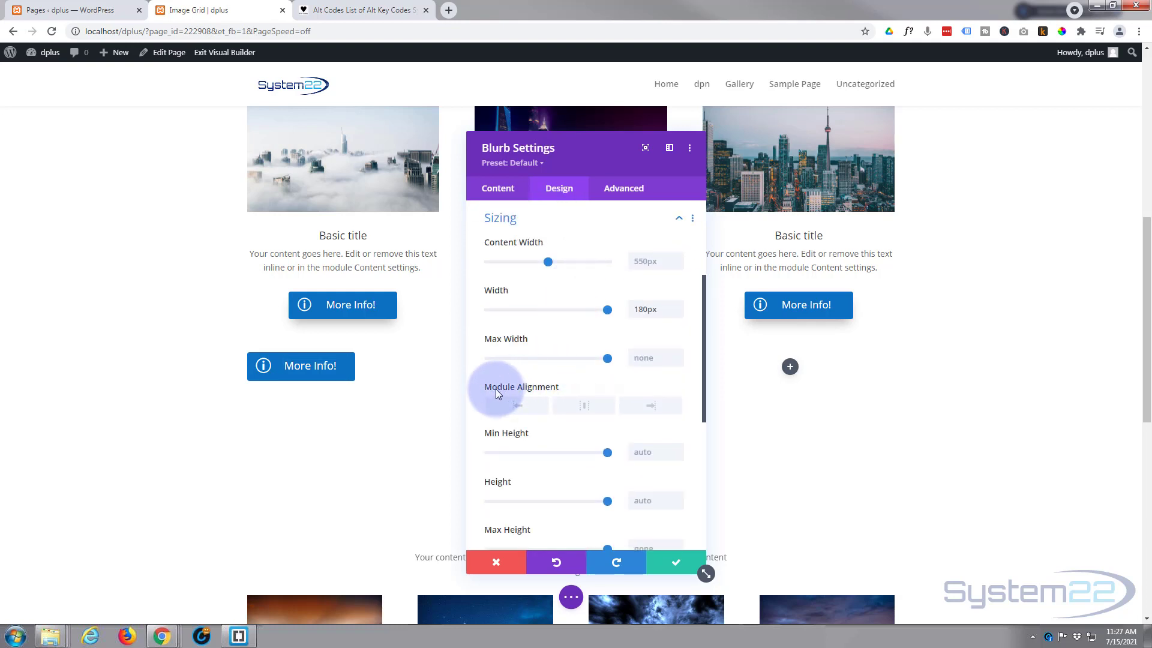
pyautogui.click(585, 408)
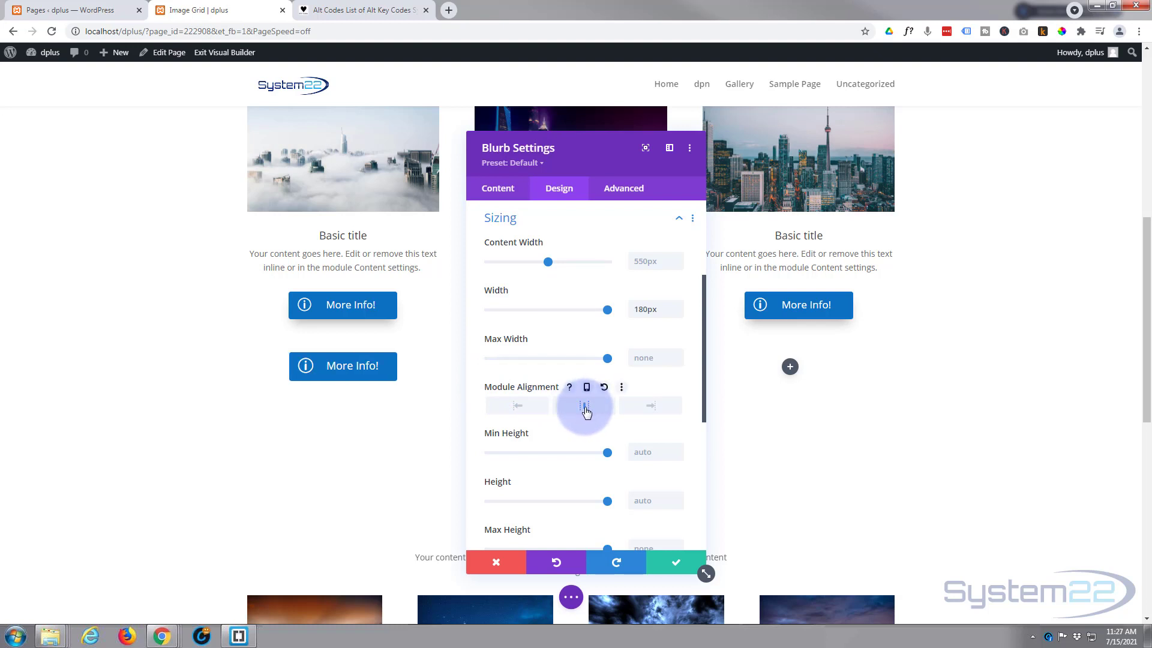
# Apply the box shadow preset that casts a soft shadow directly beneath the blurb.
pyautogui.scroll(-4, 584, 411)
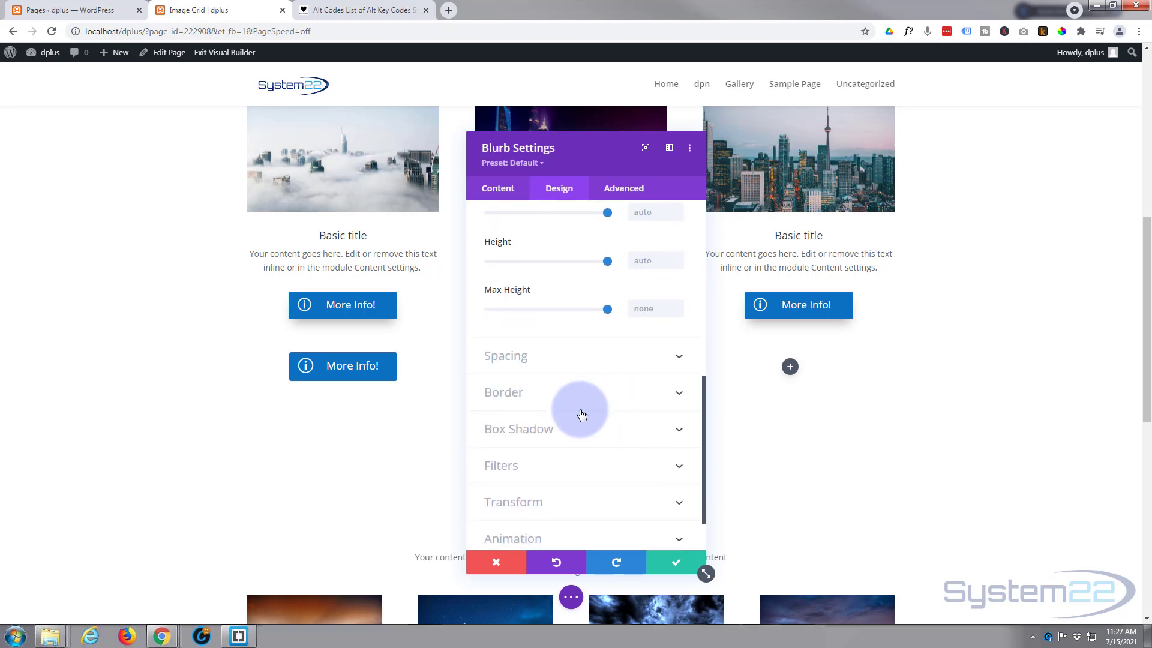
pyautogui.click(558, 430)
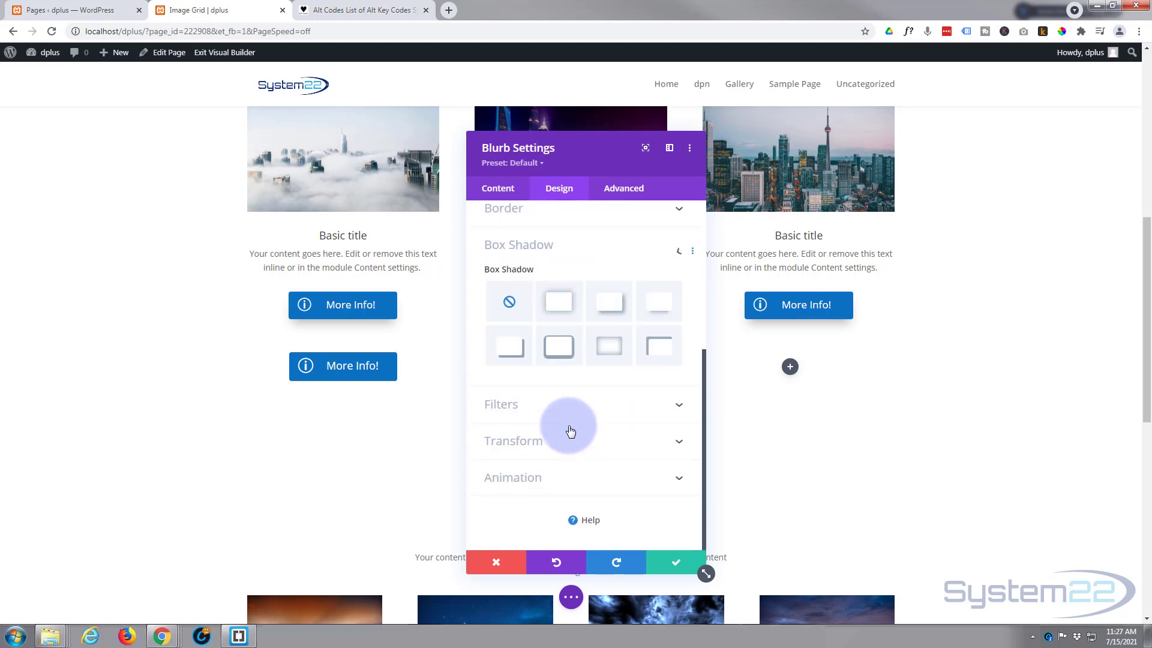
pyautogui.click(659, 306)
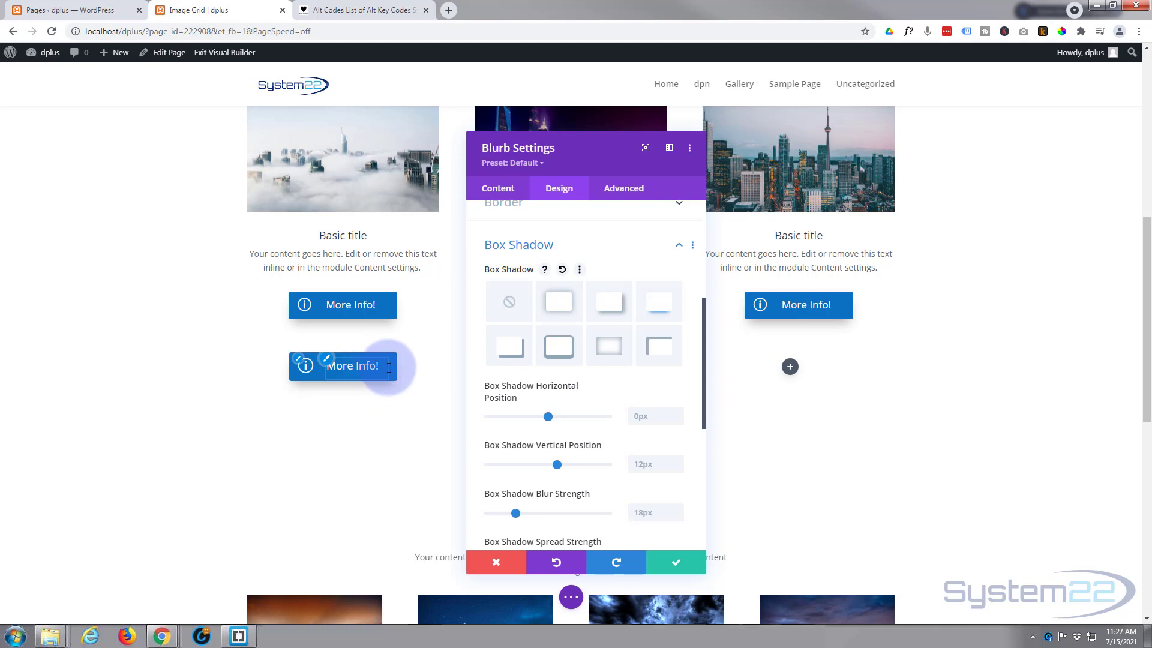
pyautogui.click(510, 302)
pyautogui.scroll(3, 527, 306)
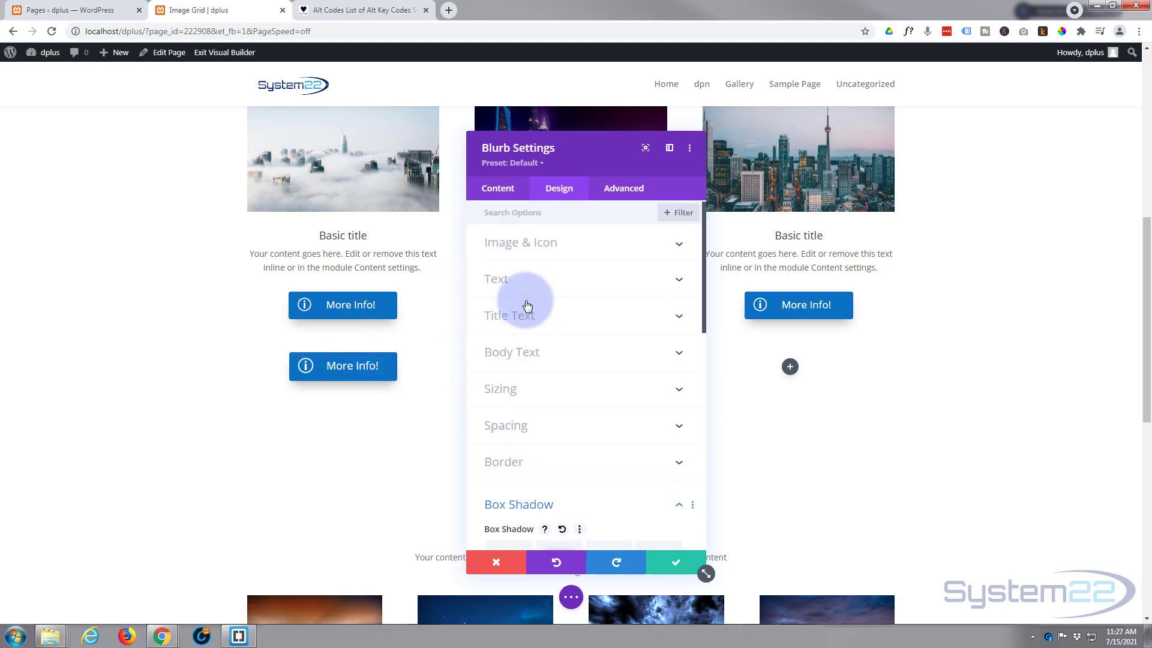
# Enable hover options for the blurb's title text and switch between its desktop and hover states.
pyautogui.click(496, 189)
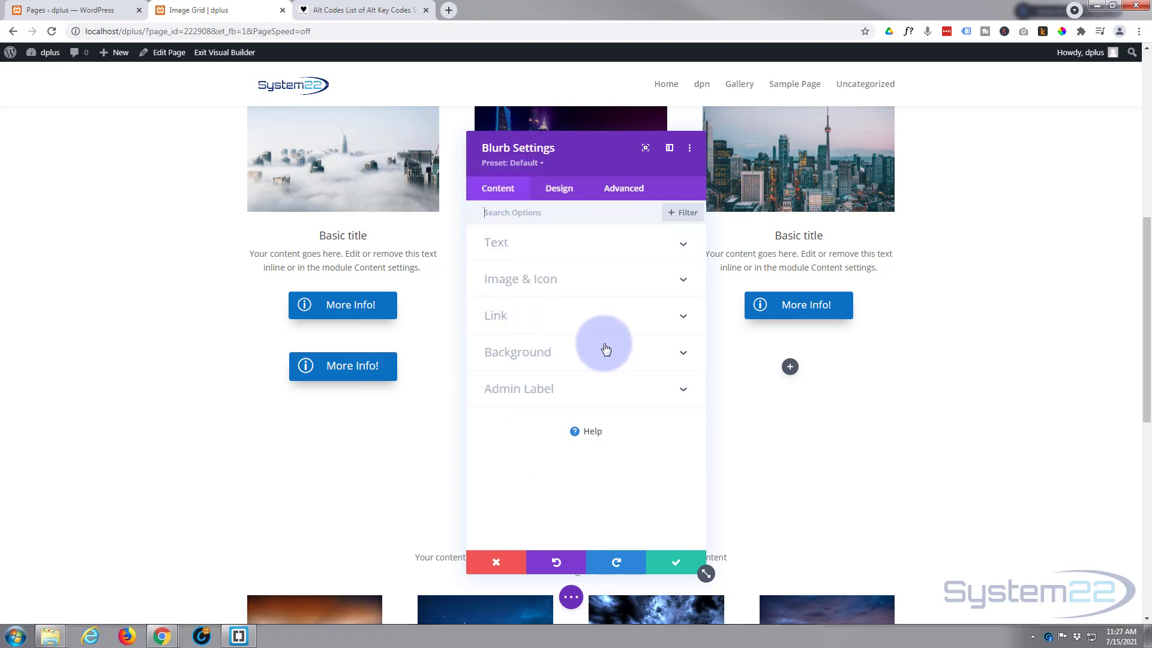
pyautogui.click(577, 248)
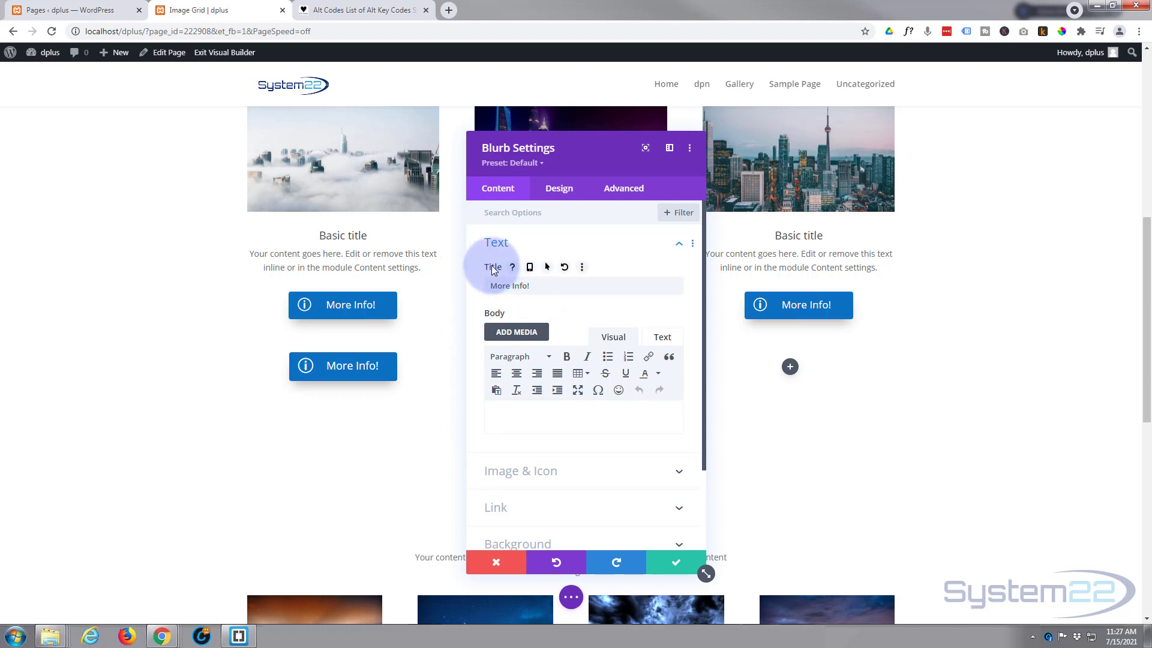
pyautogui.click(546, 266)
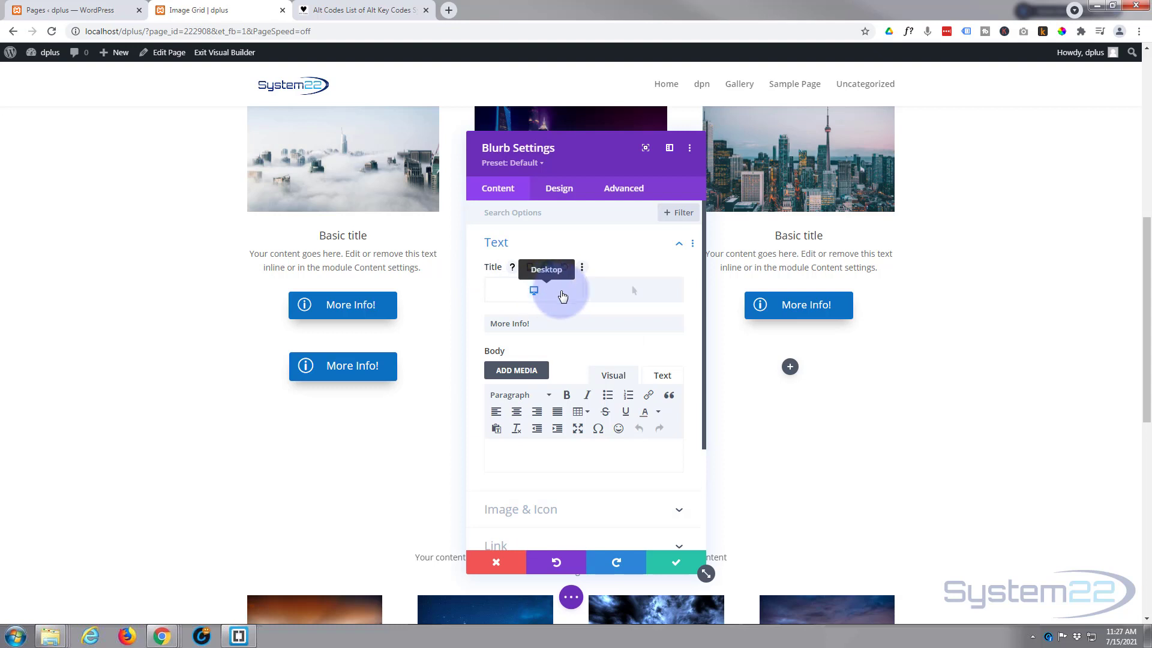
pyautogui.click(640, 294)
pyautogui.click(645, 294)
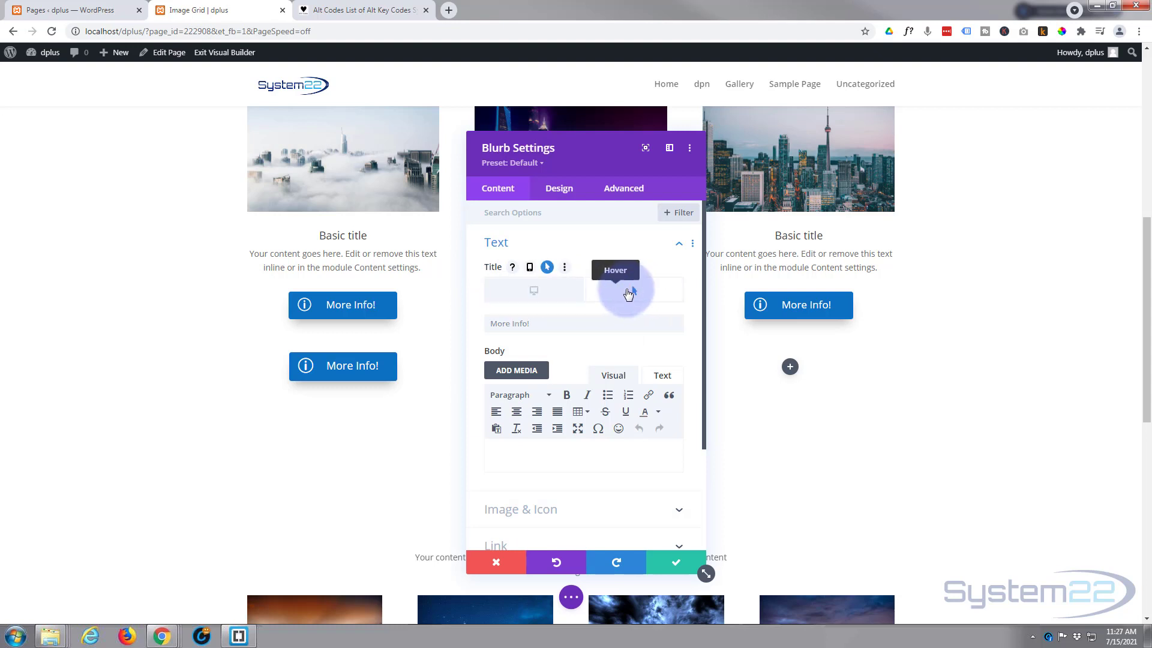
pyautogui.click(537, 292)
pyautogui.click(523, 291)
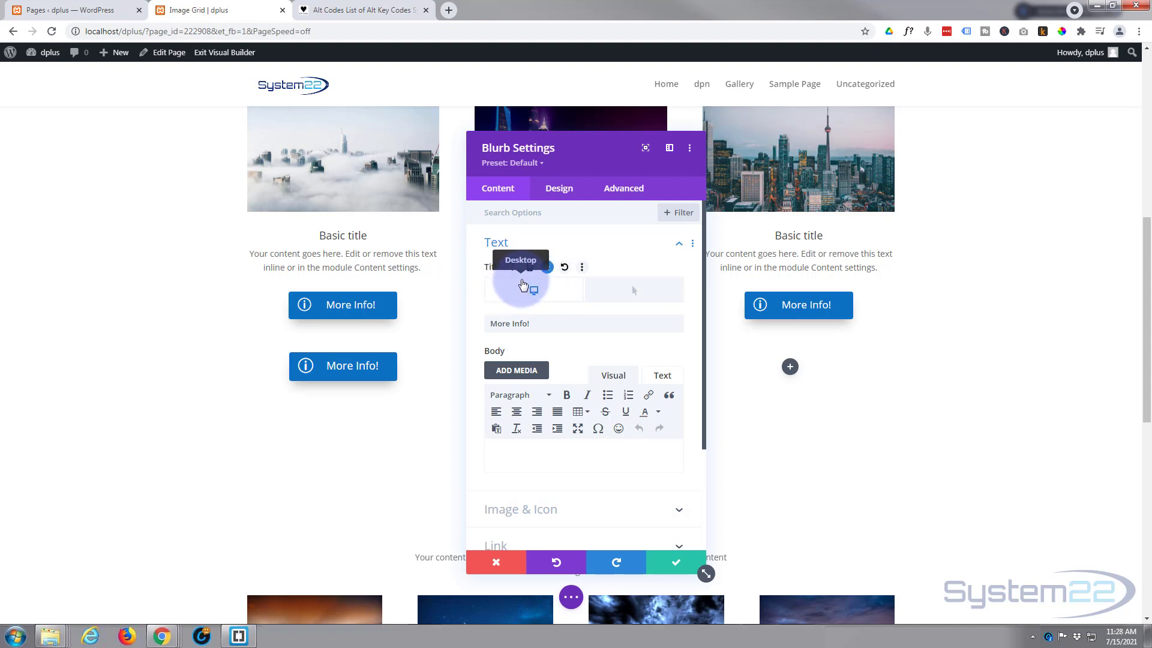
pyautogui.click(519, 292)
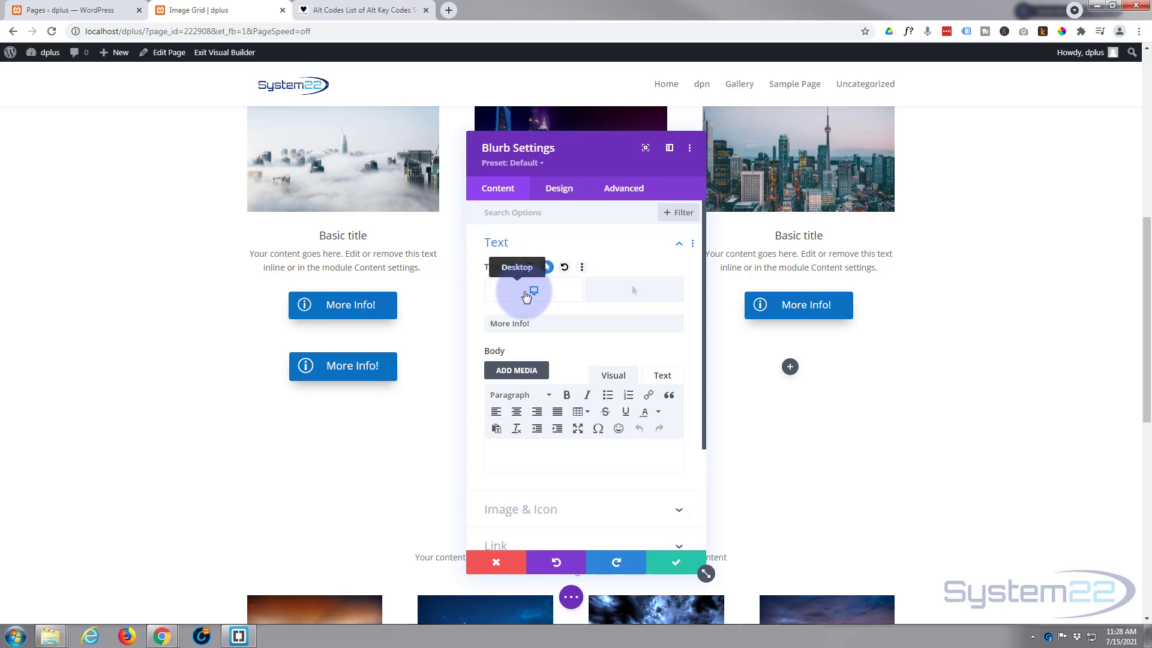
# Set the blurb's title for the hover state to "Let's Go!".
pyautogui.click(635, 295)
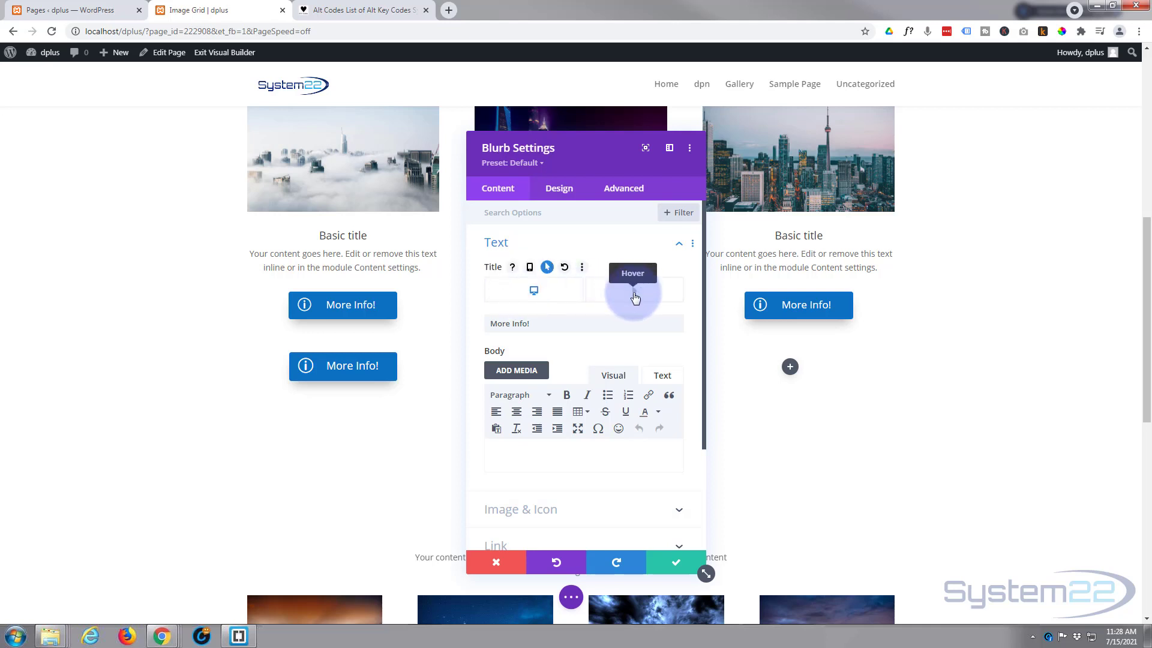
pyautogui.click(497, 323)
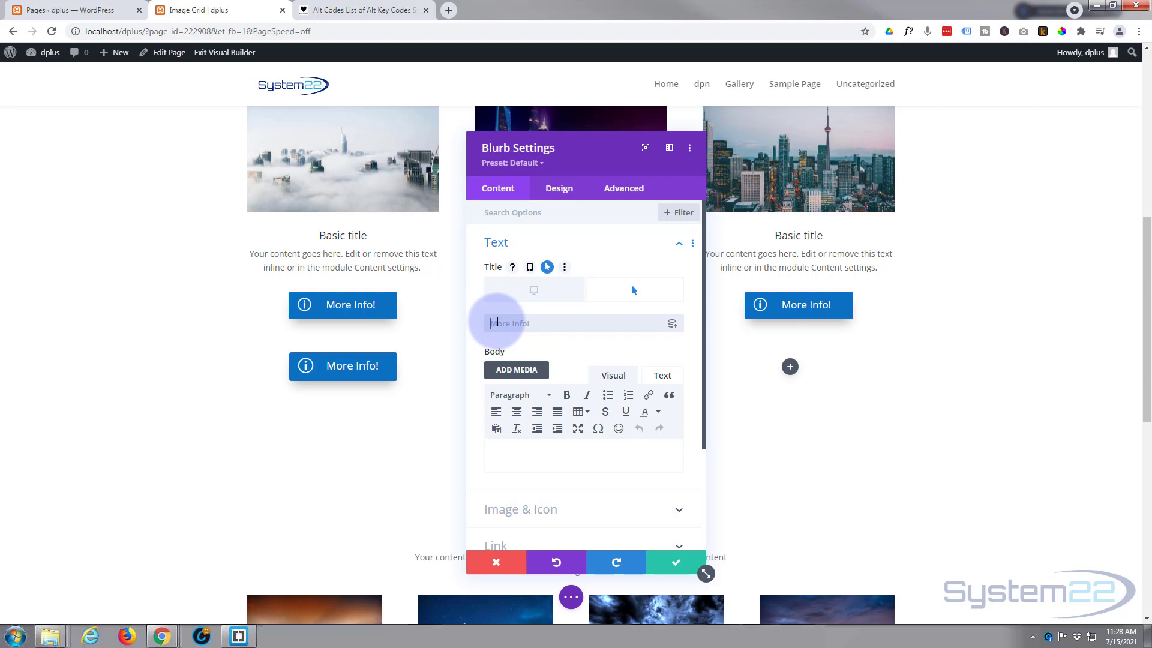
pyautogui.write('Le')
pyautogui.write("t's Go!")
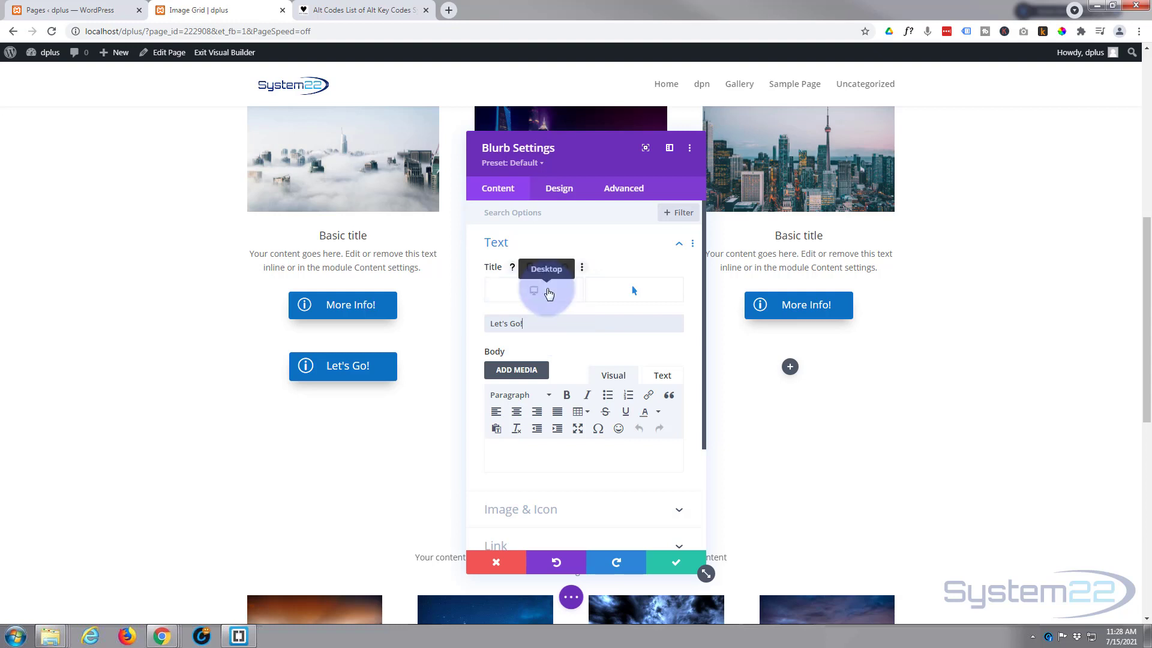
pyautogui.click(620, 297)
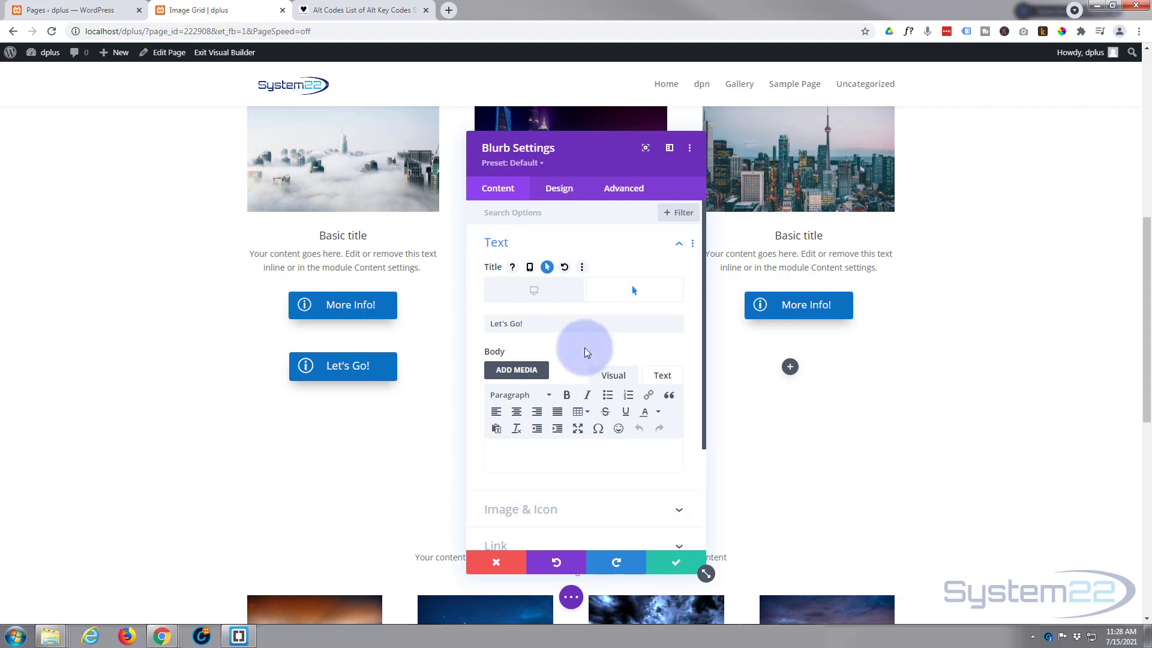
# Enable hover options for the blurb's background, set the hover color to green, and return to the desktop state.
pyautogui.scroll(-3, 585, 356)
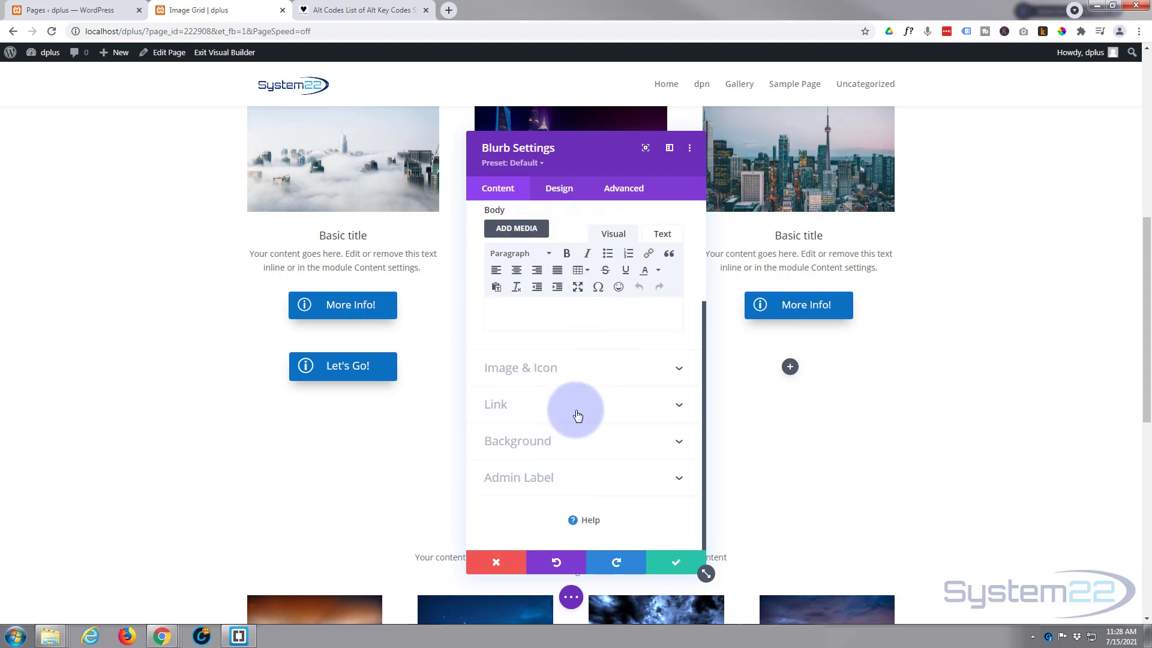
pyautogui.click(581, 440)
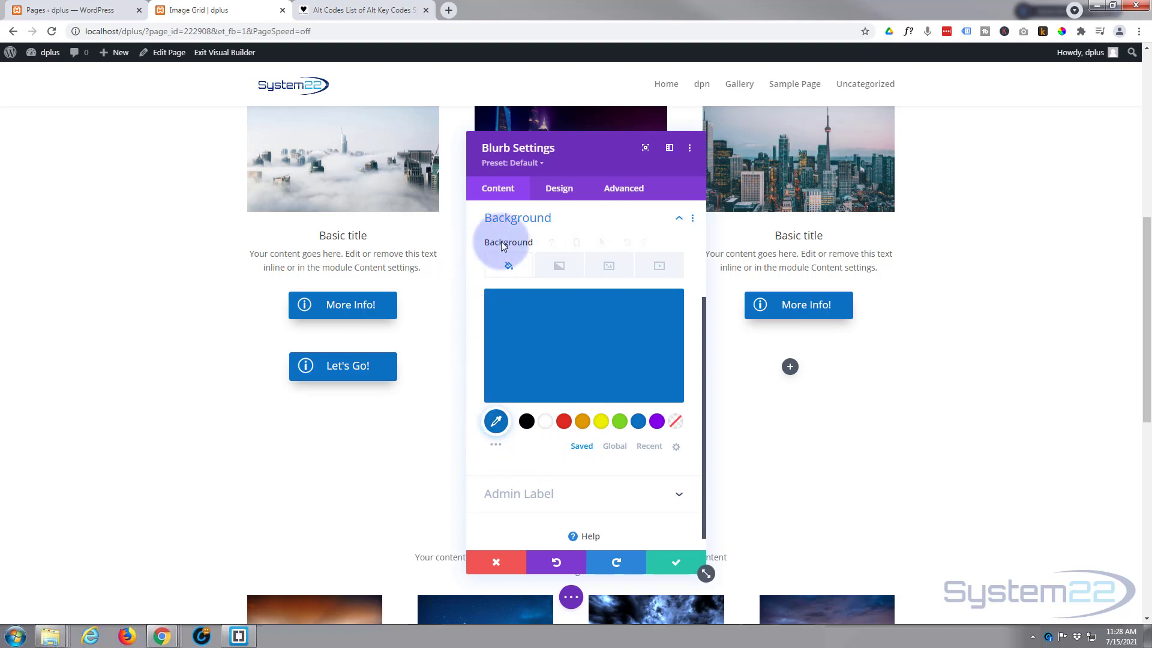
pyautogui.click(578, 242)
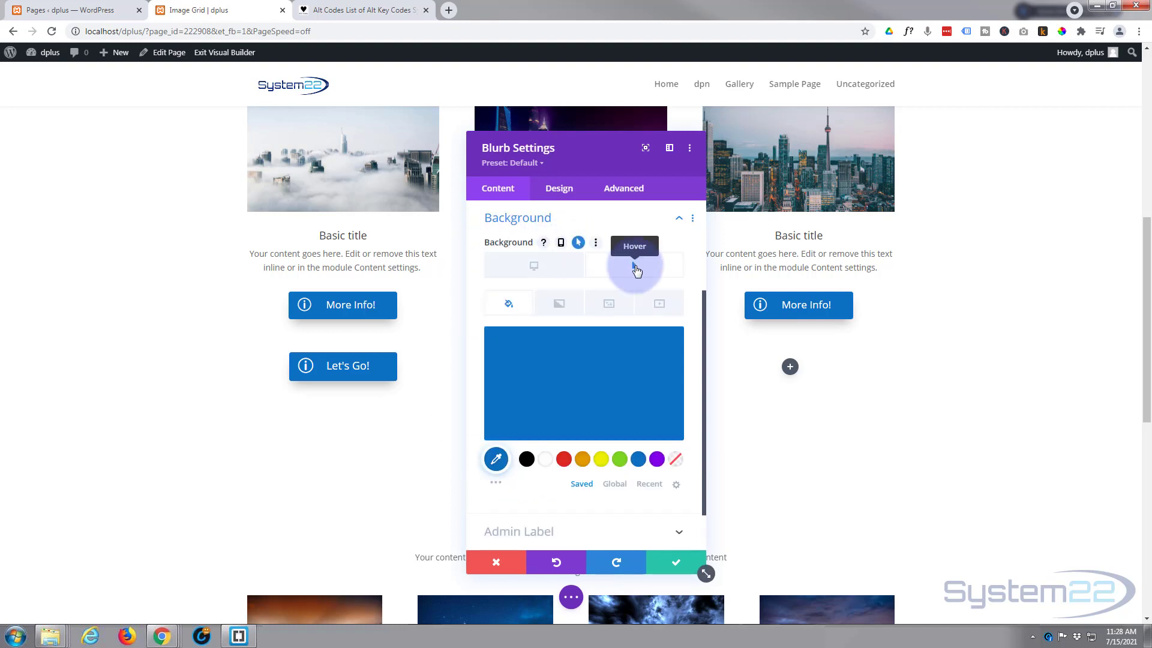
pyautogui.click(620, 461)
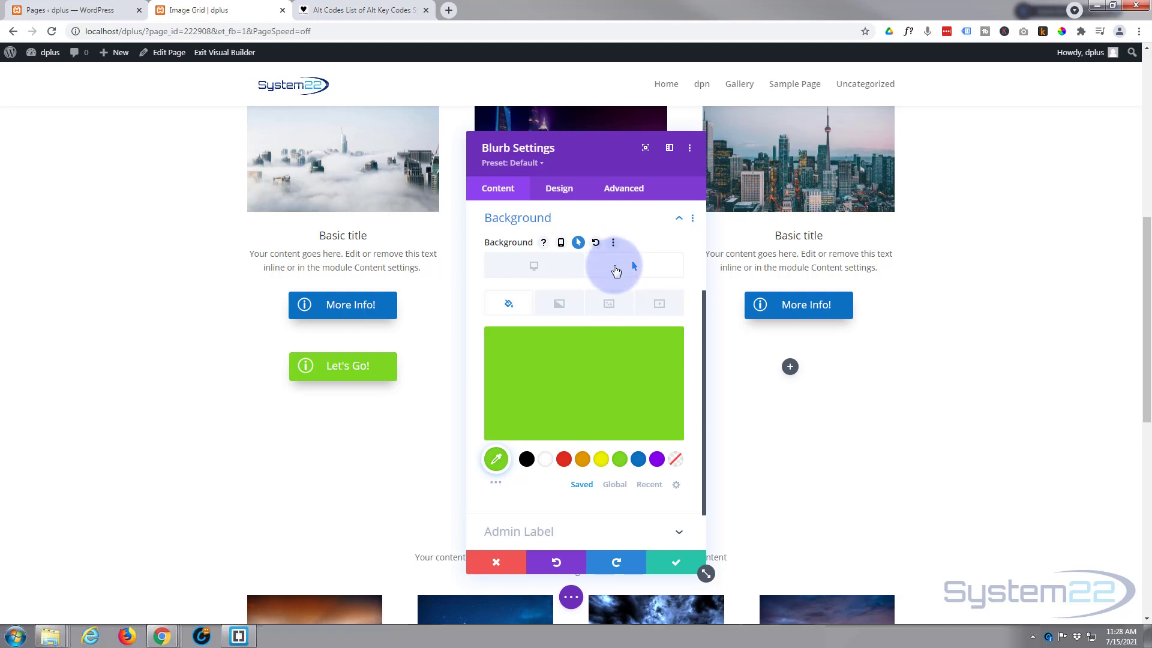
pyautogui.click(534, 271)
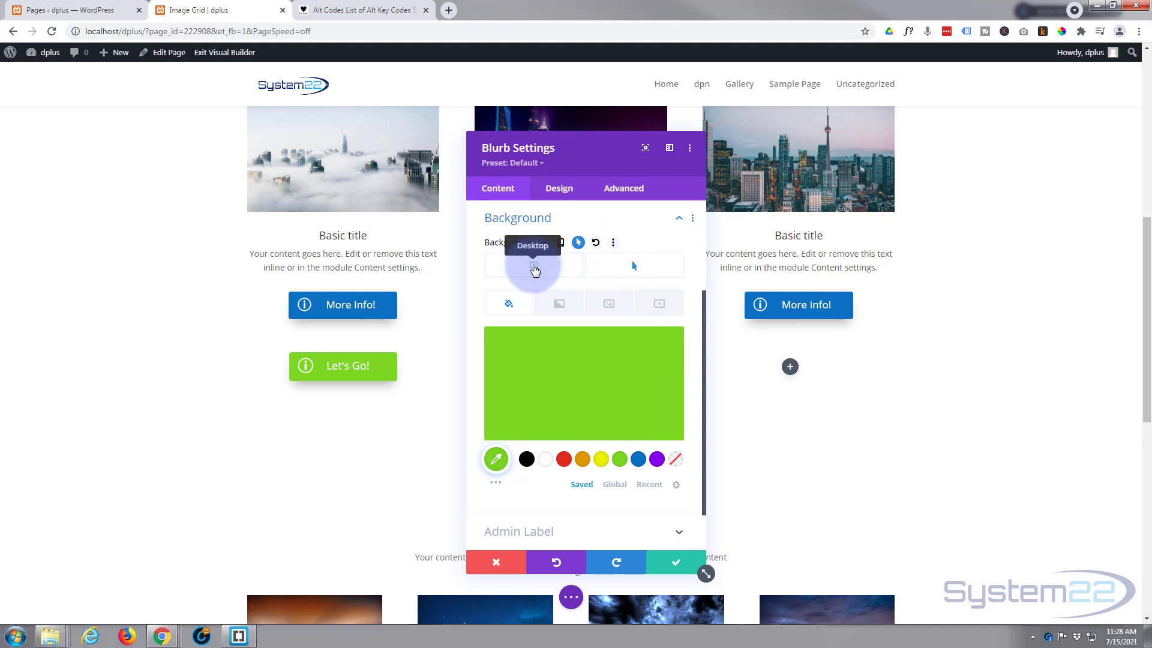
pyautogui.click(535, 268)
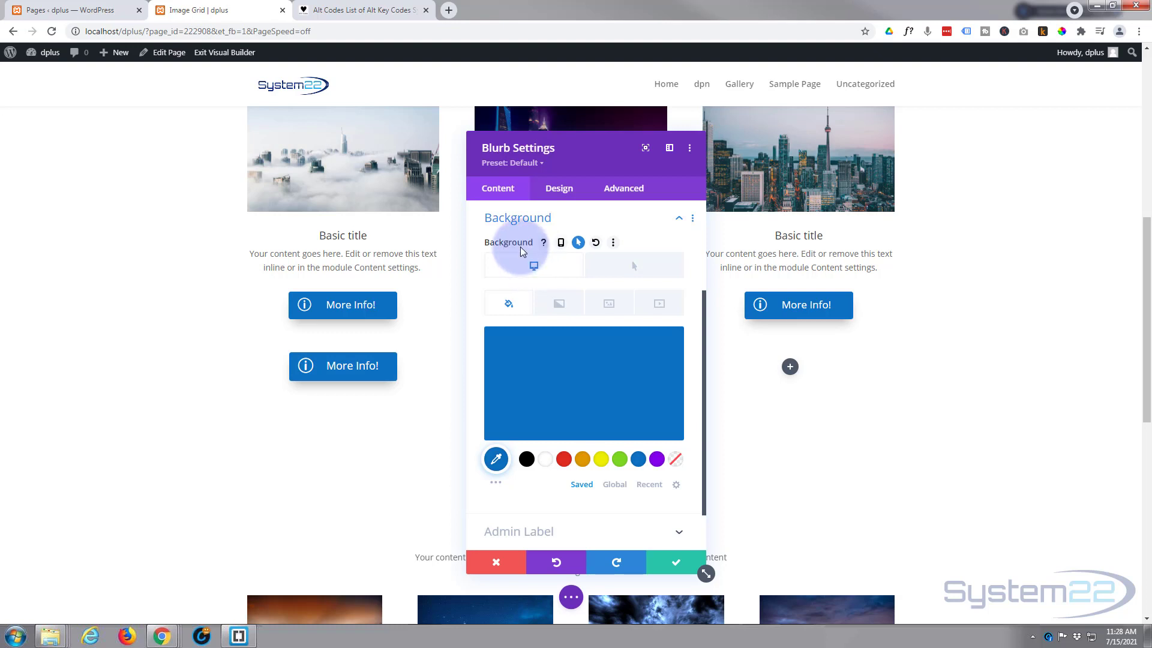
# Save the blurb settings and the page, and exit the Visual Builder.
pyautogui.click(675, 563)
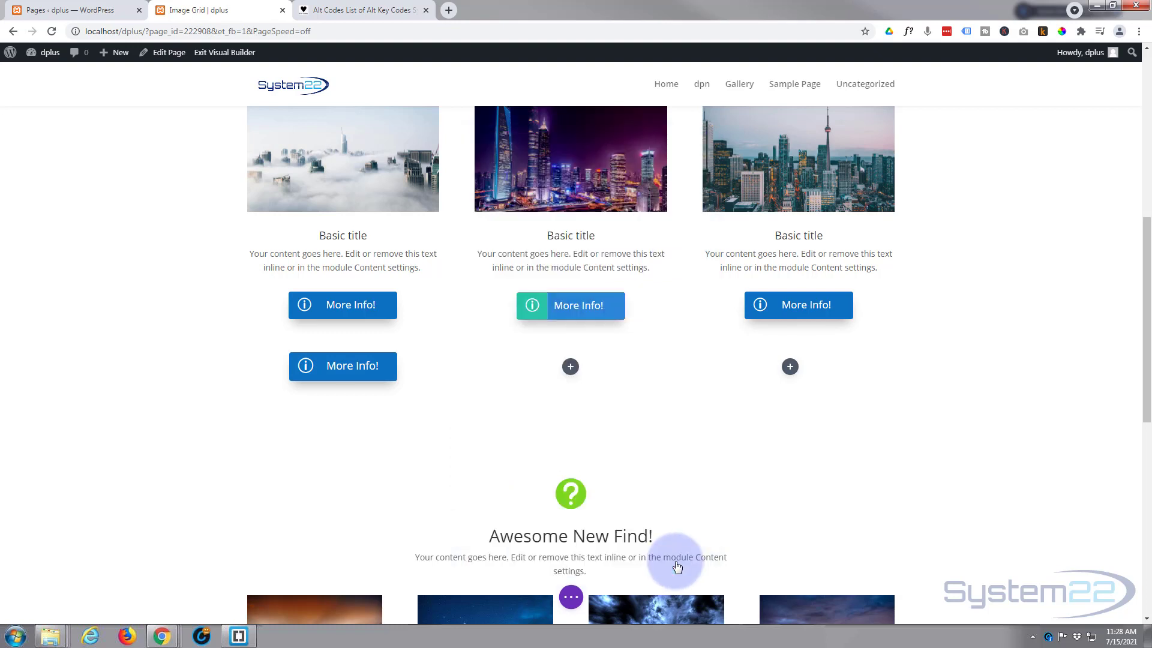
pyautogui.click(571, 597)
pyautogui.click(1050, 597)
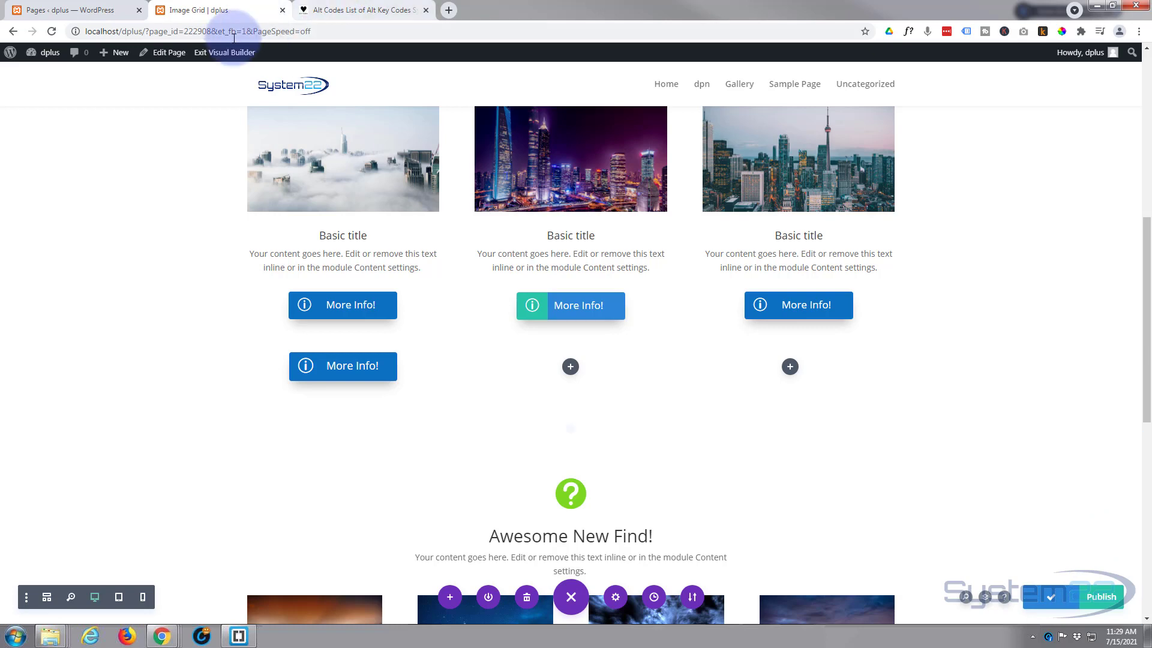
pyautogui.click(224, 54)
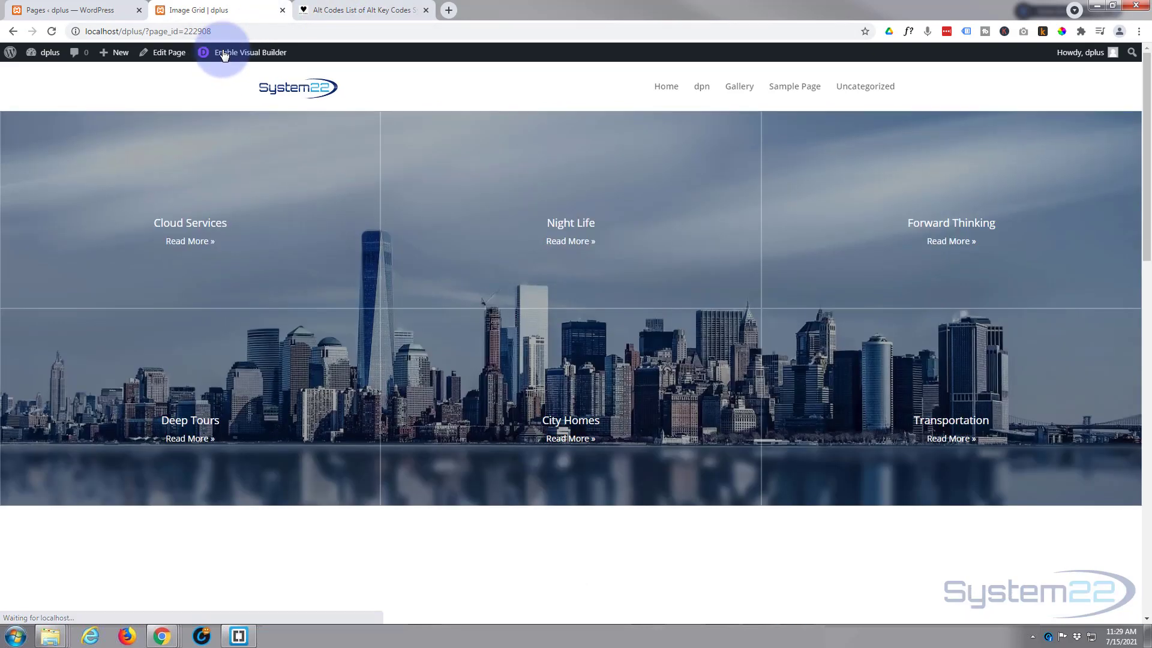
# Reopen the page in the Visual Builder, duplicate the first column's new More Info! blurb, and move the copy to the middle column.
pyautogui.scroll(-6, 218, 172)
pyautogui.scroll(-4, 170, 227)
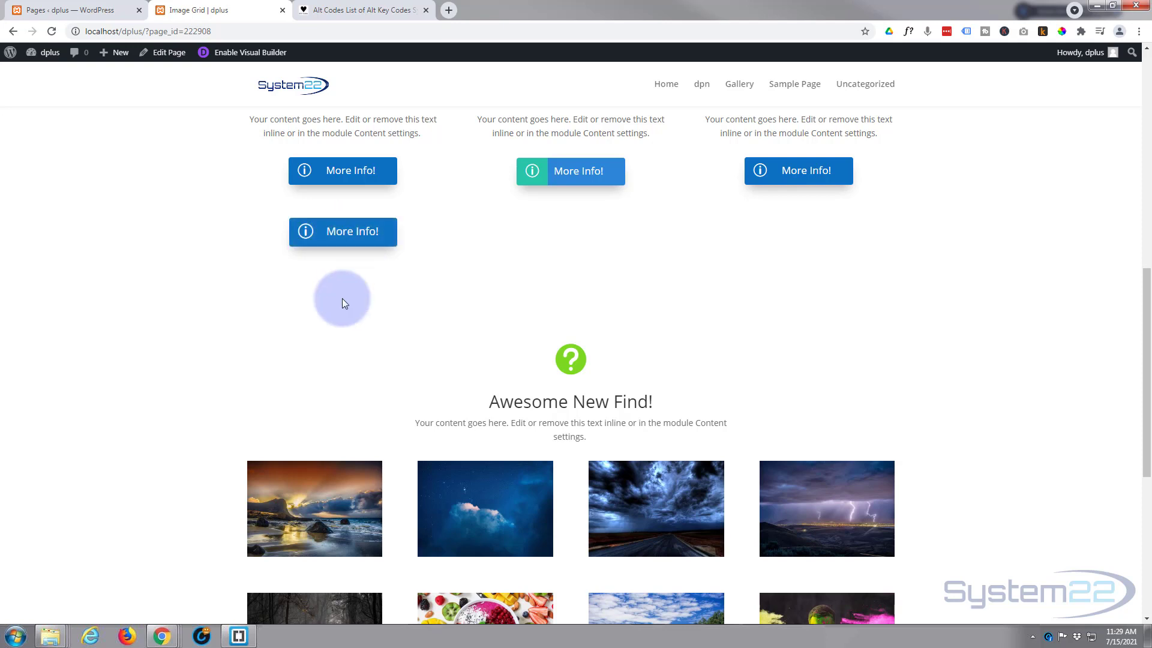
pyautogui.scroll(2, 300, 384)
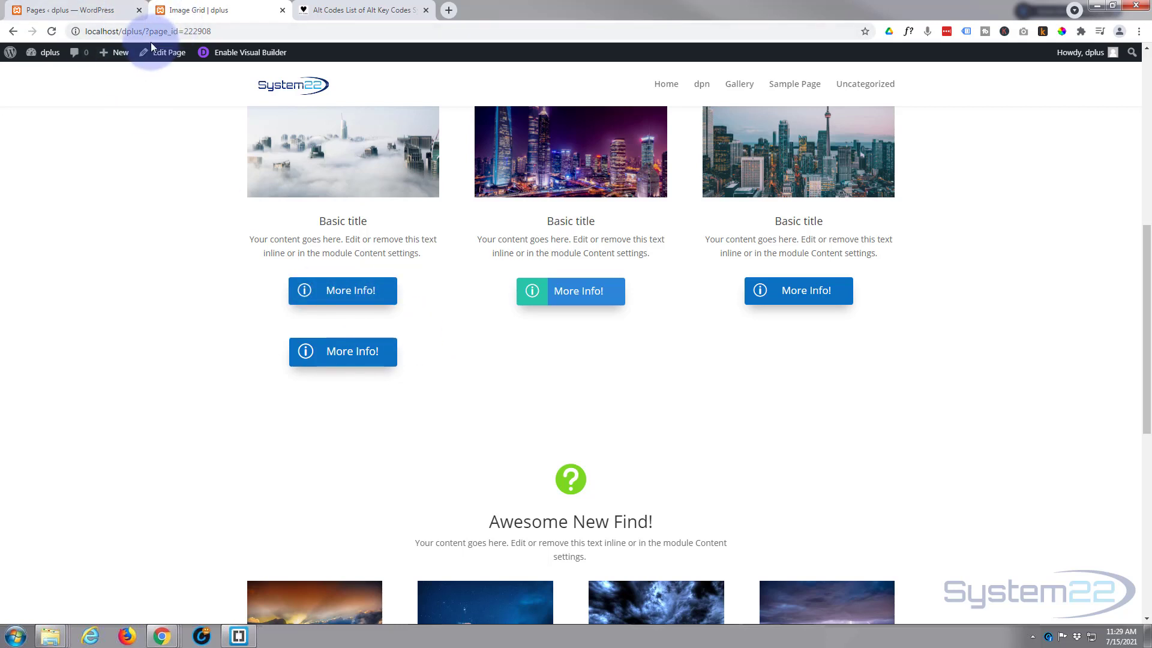
pyautogui.click(234, 53)
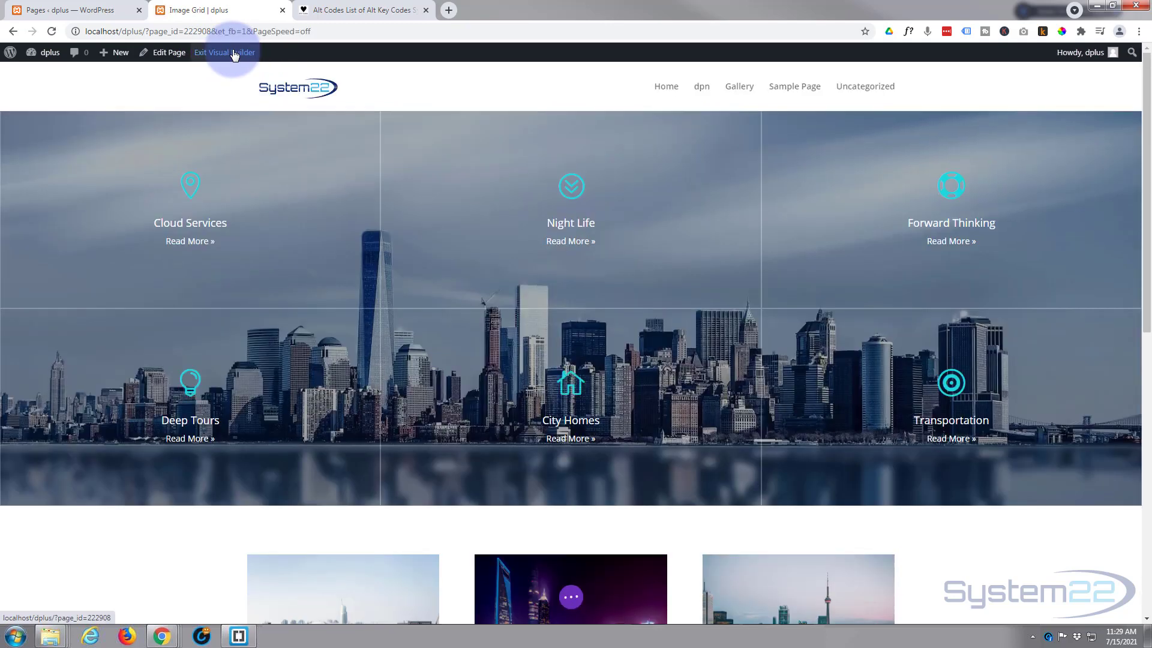
pyautogui.scroll(-7, 116, 207)
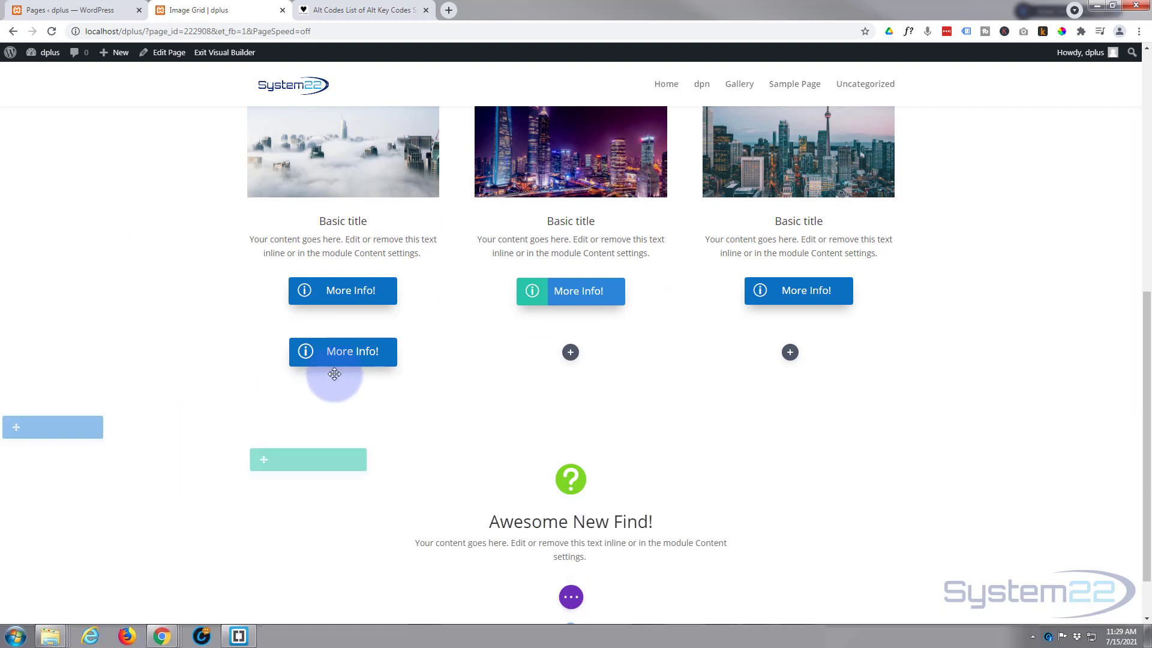
pyautogui.moveTo(337, 353)
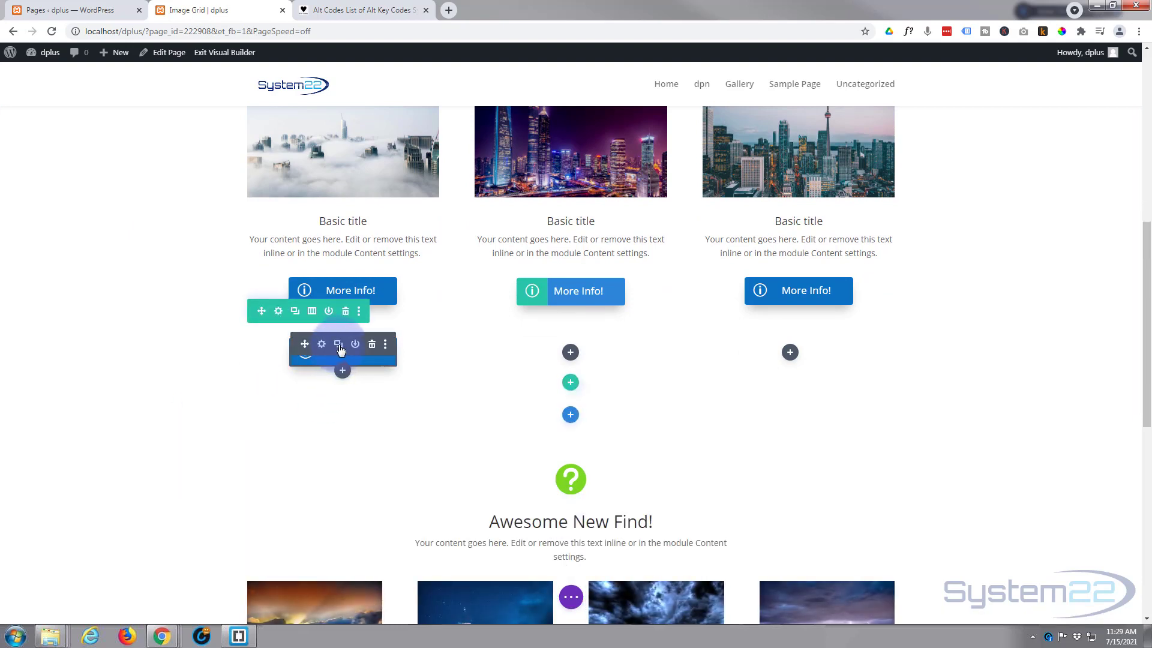
pyautogui.click(339, 347)
pyautogui.moveTo(304, 343); pyautogui.dragTo(567, 352)
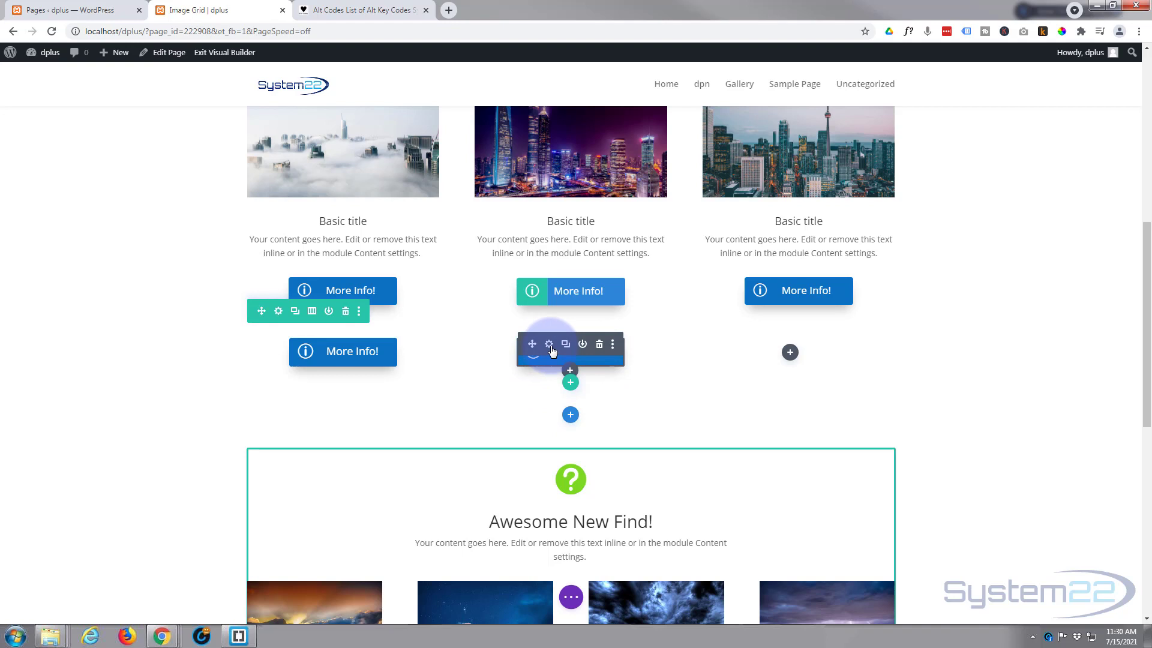
# Enable hover options for the middle blurb's icon, set its hover icon to the circled double right arrow, and save the settings.
pyautogui.click(548, 348)
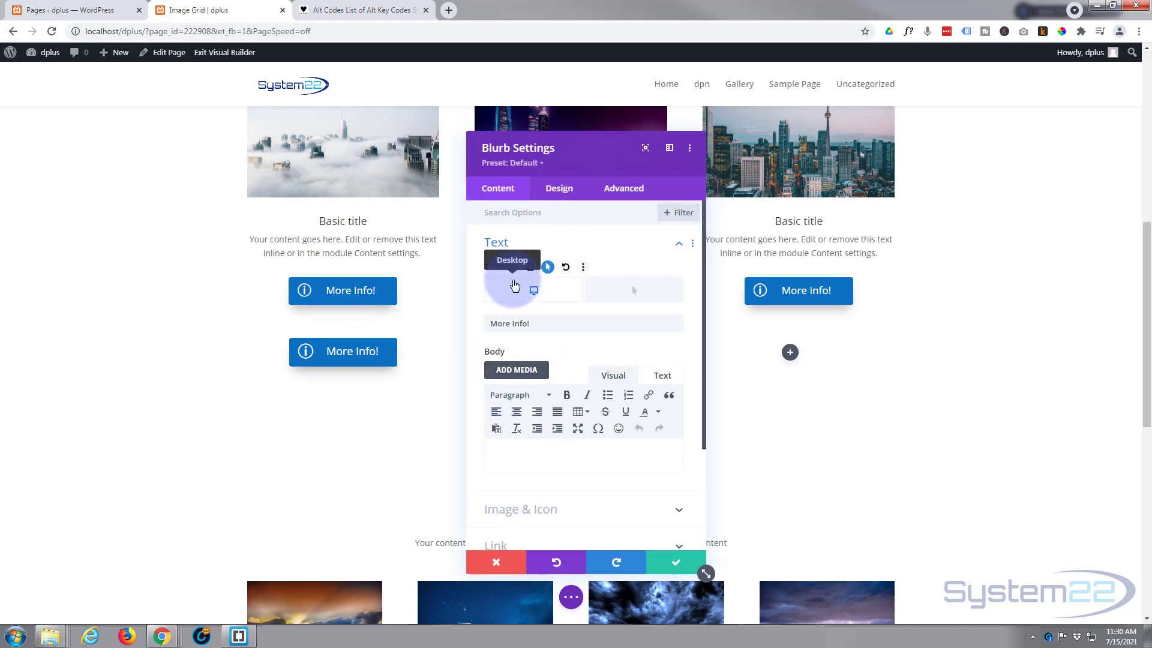
pyautogui.scroll(-2, 480, 450)
pyautogui.click(515, 487)
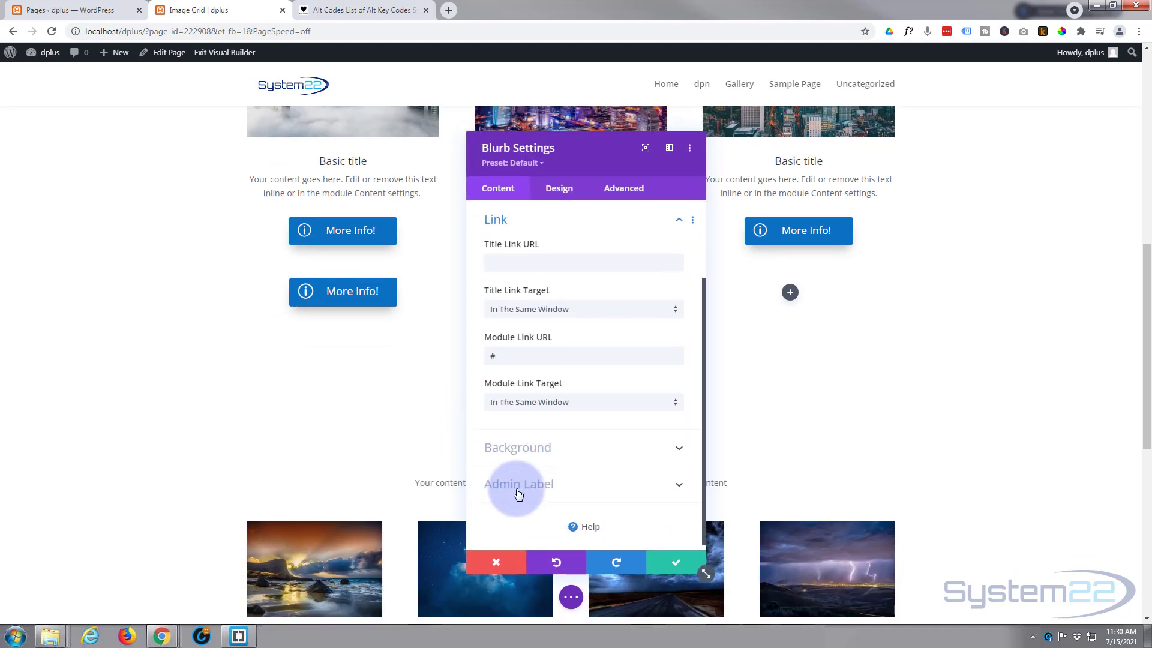
pyautogui.scroll(2, 474, 372)
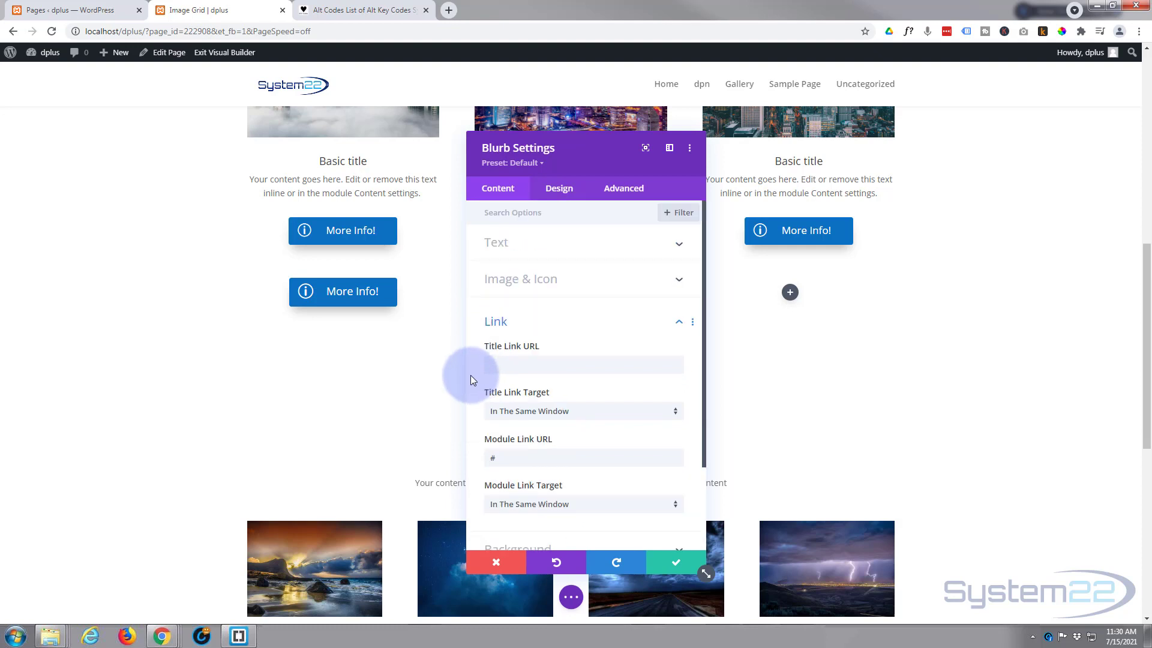
pyautogui.moveTo(589, 170); pyautogui.dragTo(340, 184)
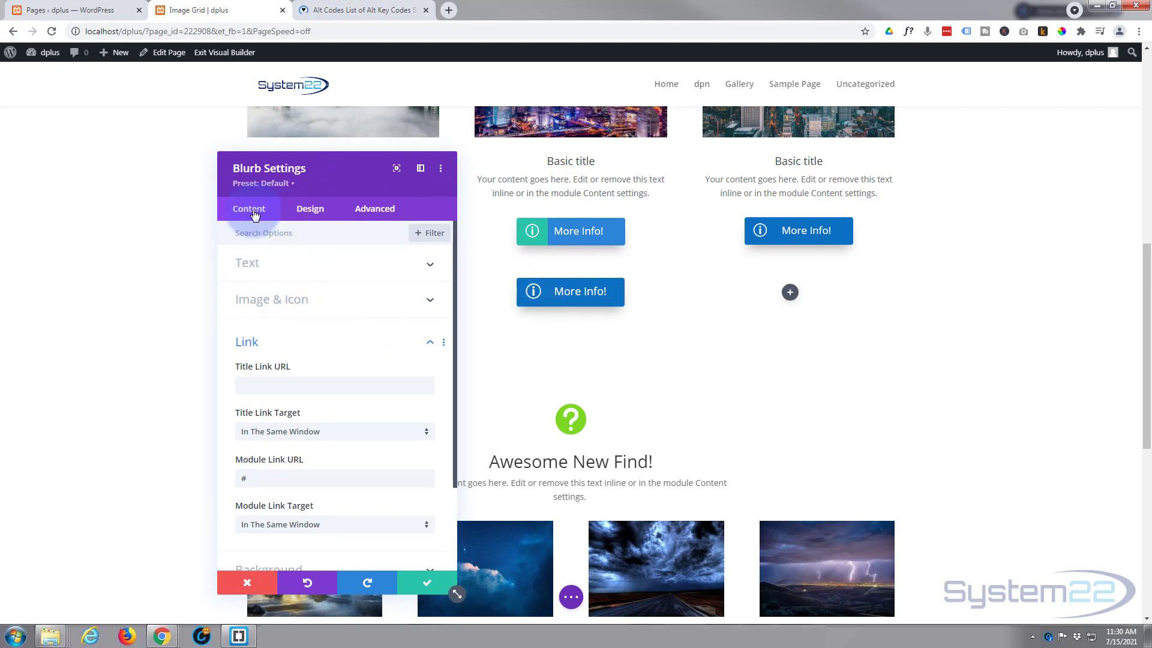
pyautogui.click(324, 307)
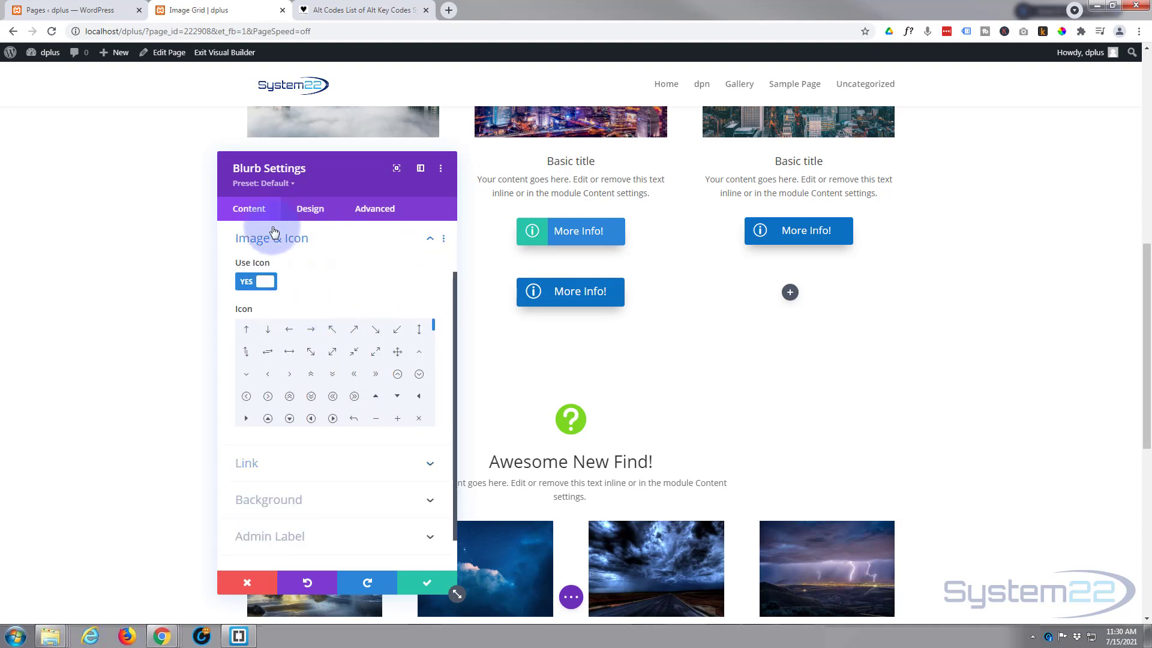
pyautogui.moveTo(238, 308)
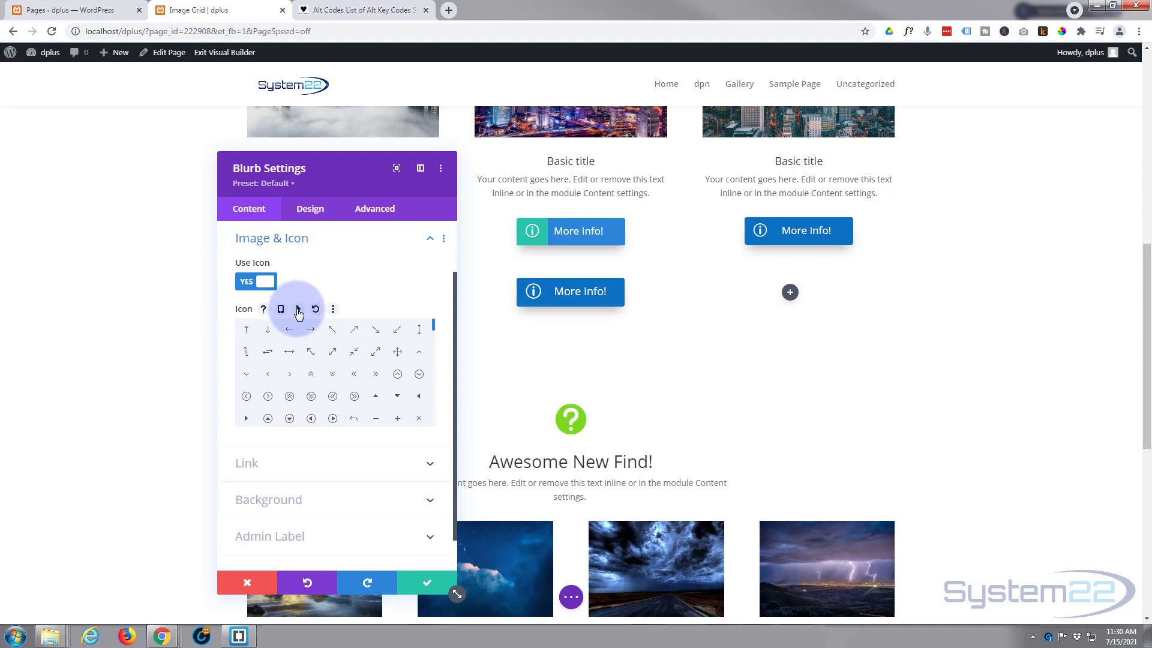
pyautogui.click(297, 309)
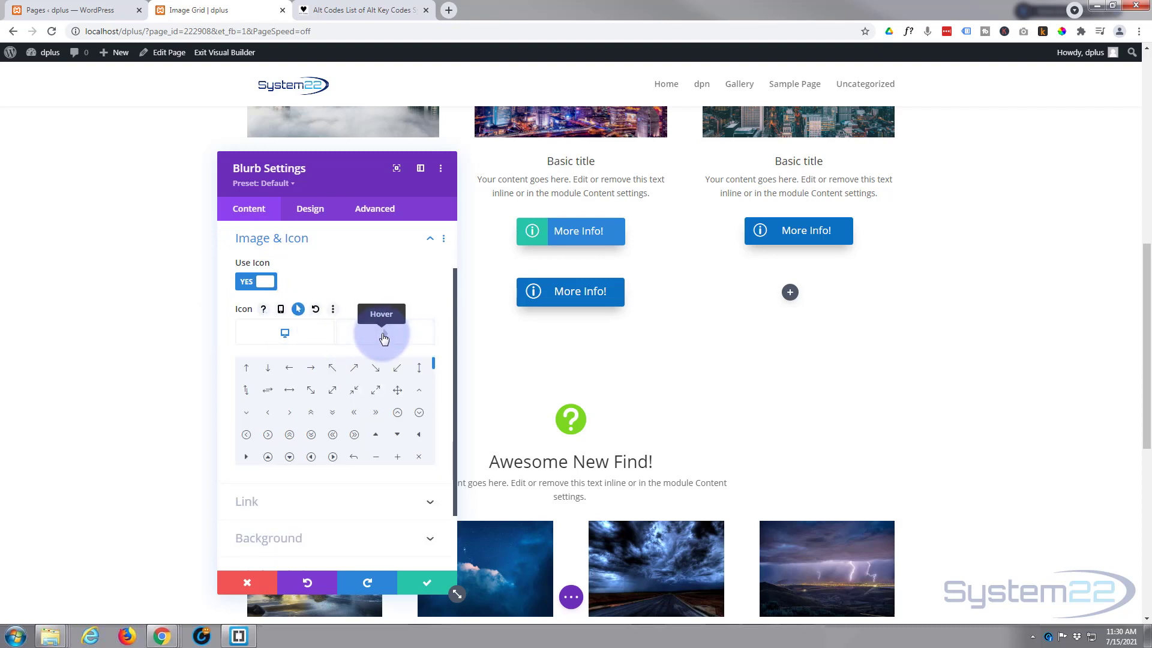
pyautogui.click(383, 336)
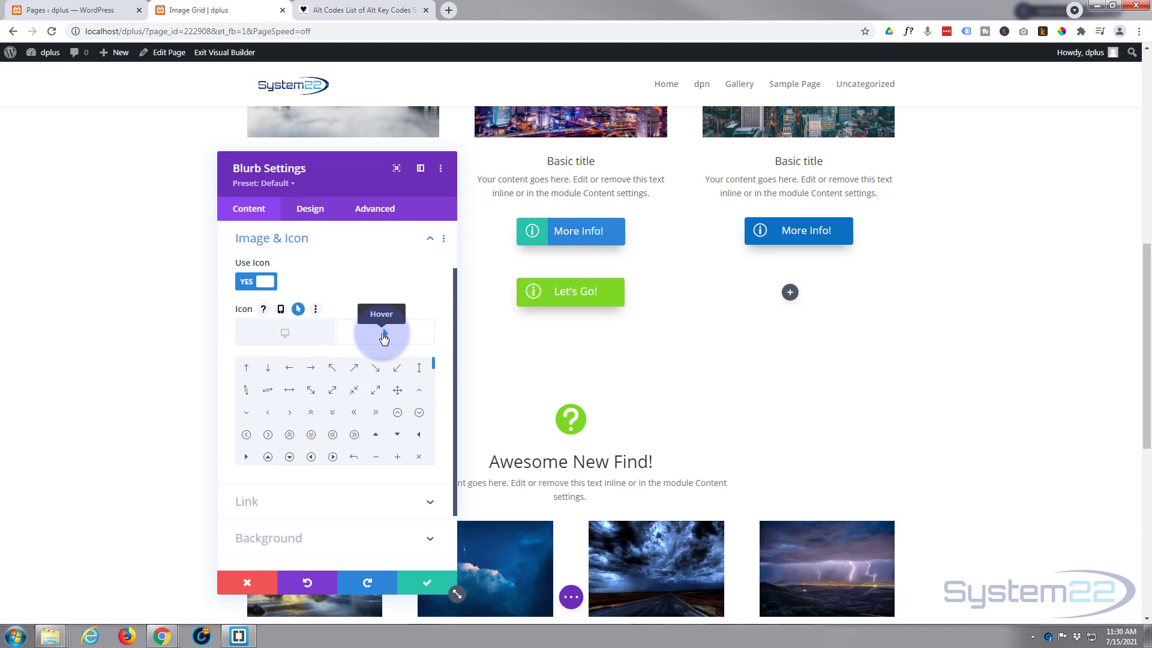
pyautogui.click(355, 436)
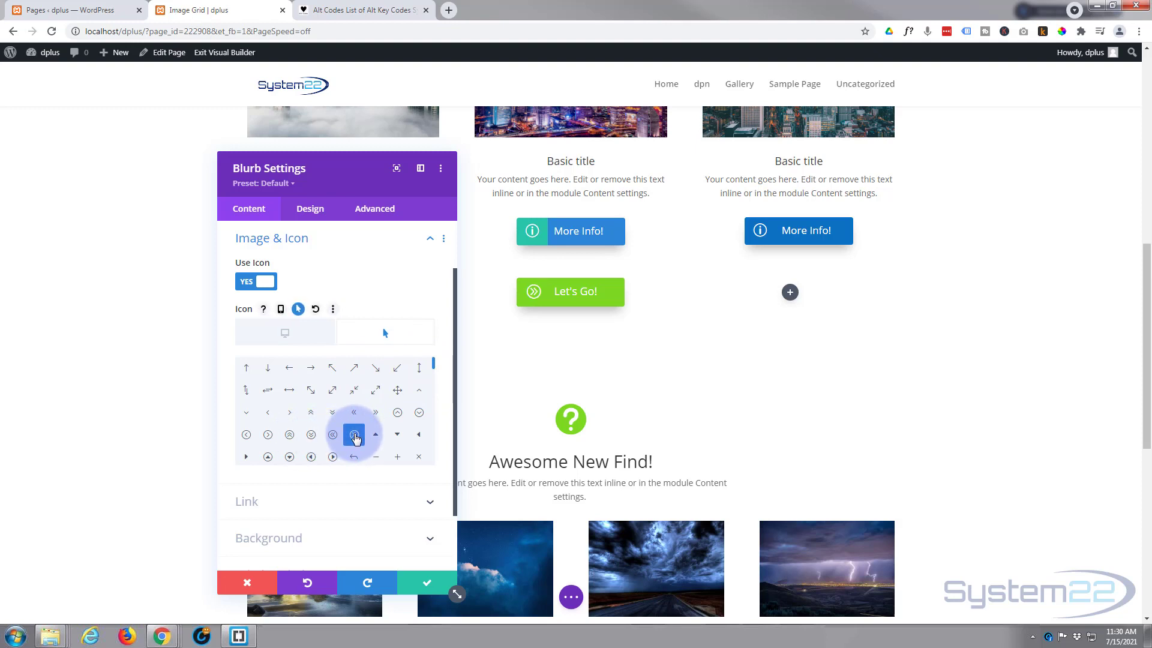
pyautogui.click(431, 585)
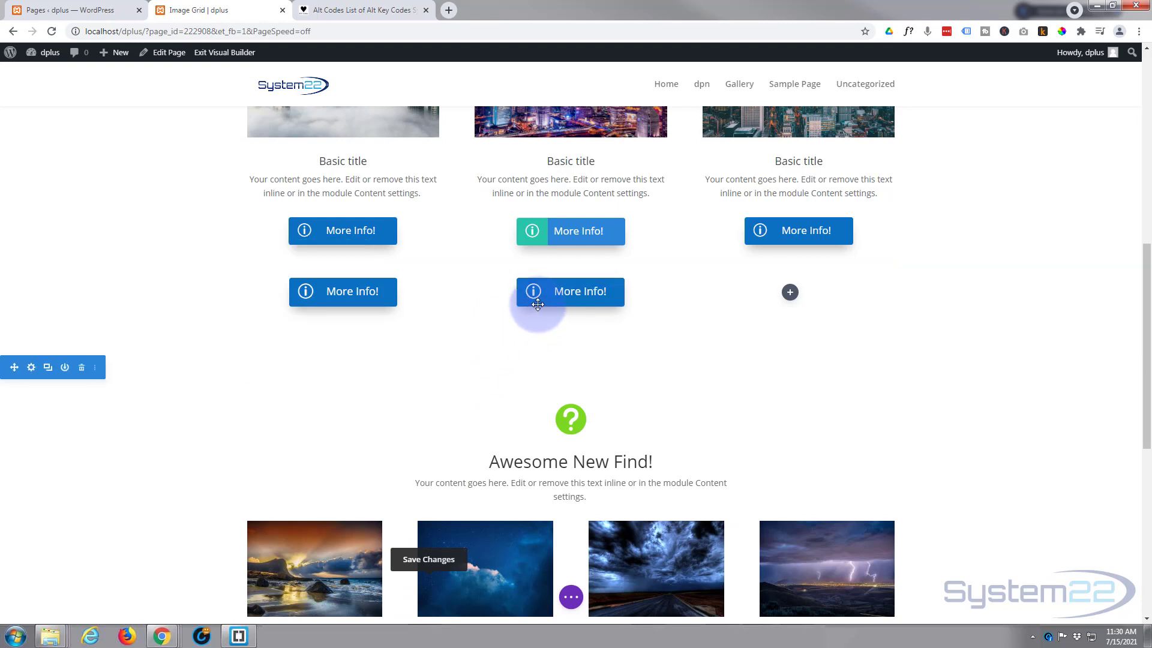
# Duplicate the middle column's new blurb and move the copy into the empty third column.
pyautogui.click(467, 276)
pyautogui.moveTo(468, 276); pyautogui.dragTo(469, 252)
pyautogui.click(550, 287)
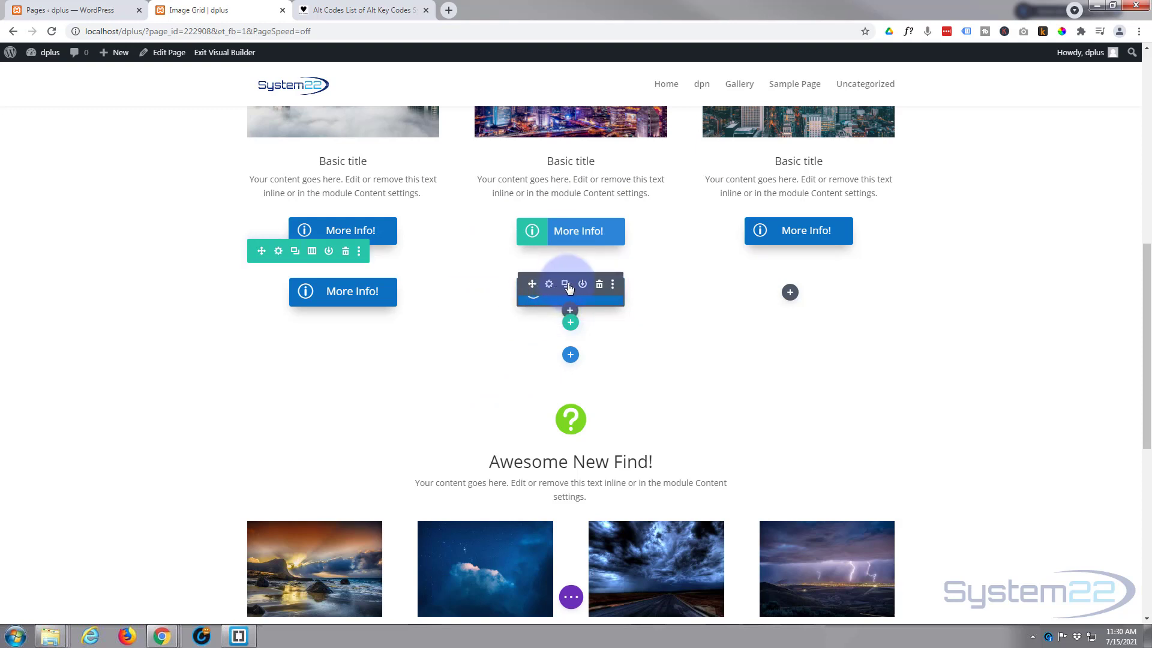
pyautogui.click(566, 285)
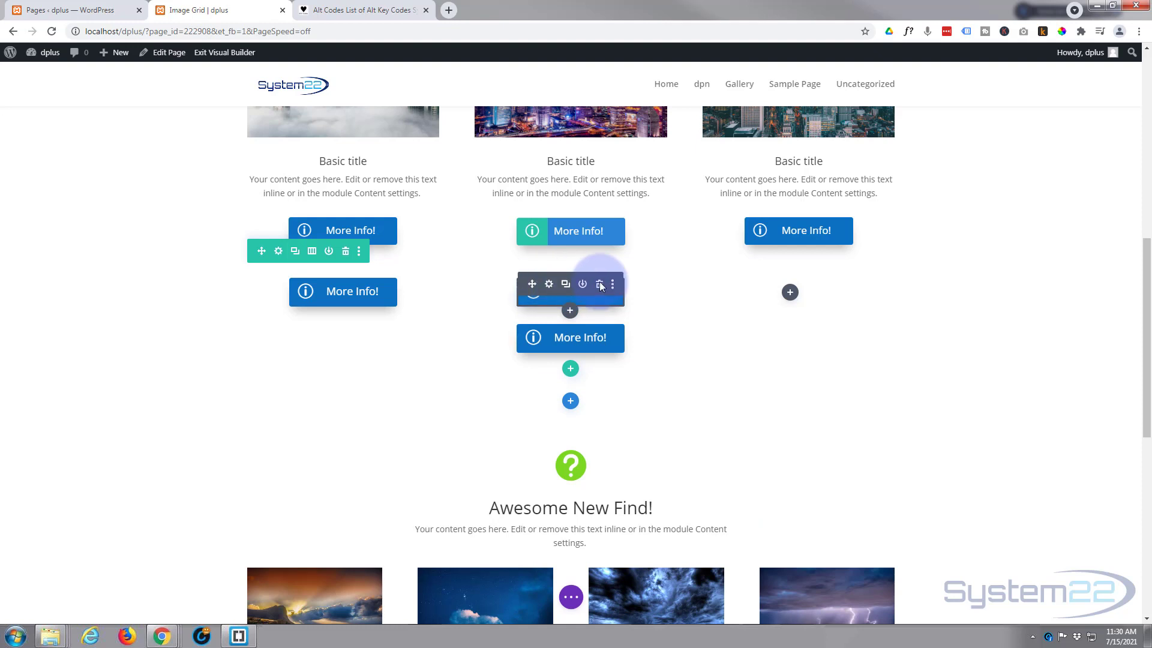
pyautogui.click(744, 288)
pyautogui.moveTo(743, 283)
pyautogui.mouseDown()
pyautogui.moveTo(798, 288)
pyautogui.moveTo(754, 290)
pyautogui.mouseUp()
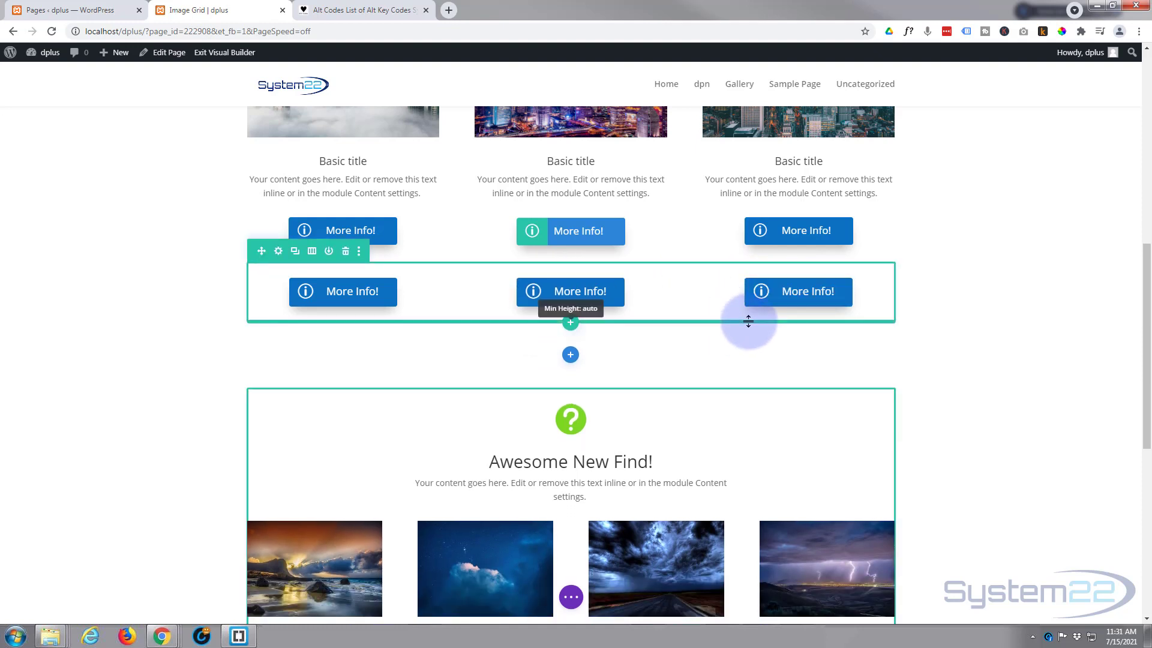
# Remove the background color from the third column's new blurb in both its desktop and hover states.
pyautogui.click(778, 285)
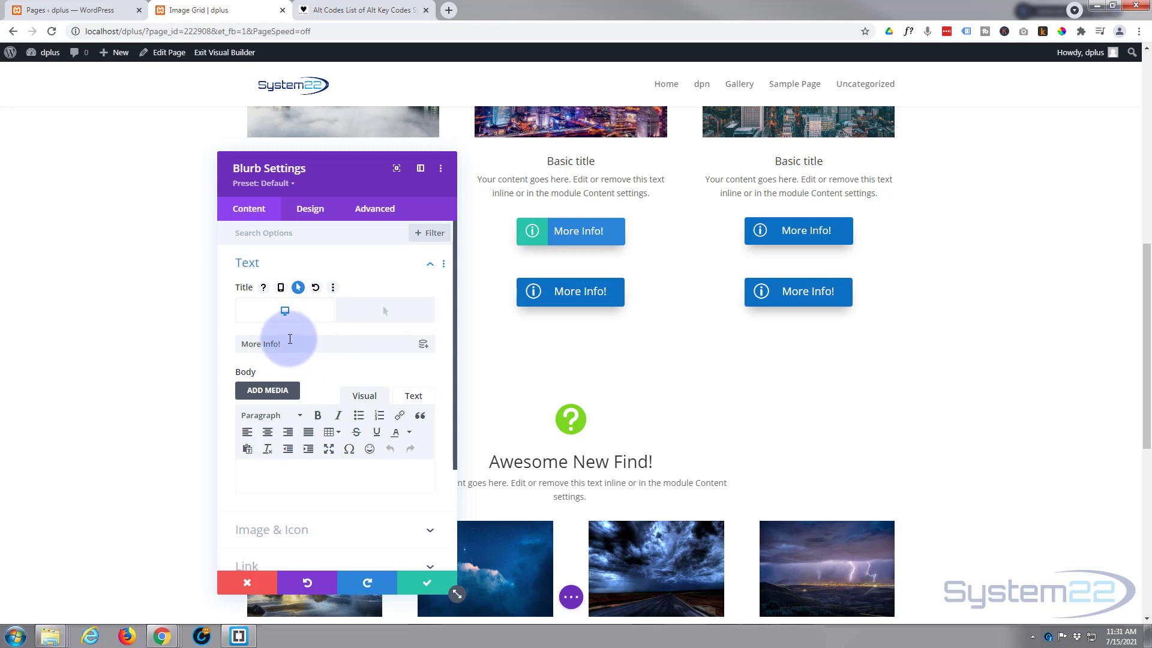
pyautogui.scroll(-2, 288, 338)
pyautogui.scroll(-1, 266, 378)
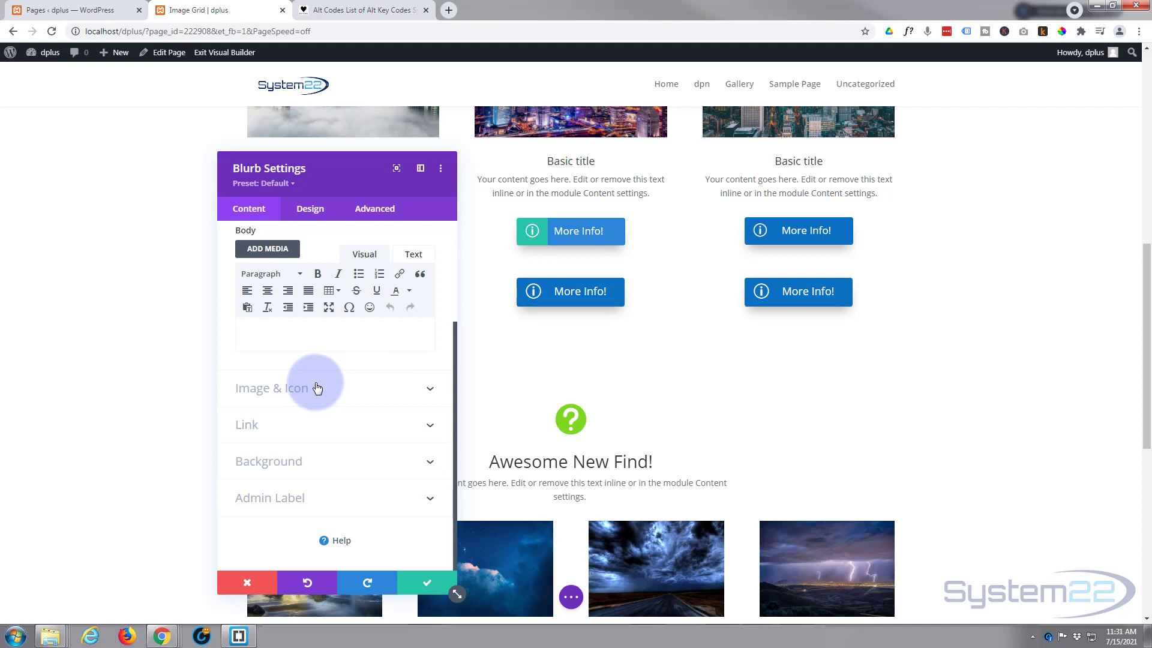
pyautogui.click(339, 464)
pyautogui.moveTo(336, 449)
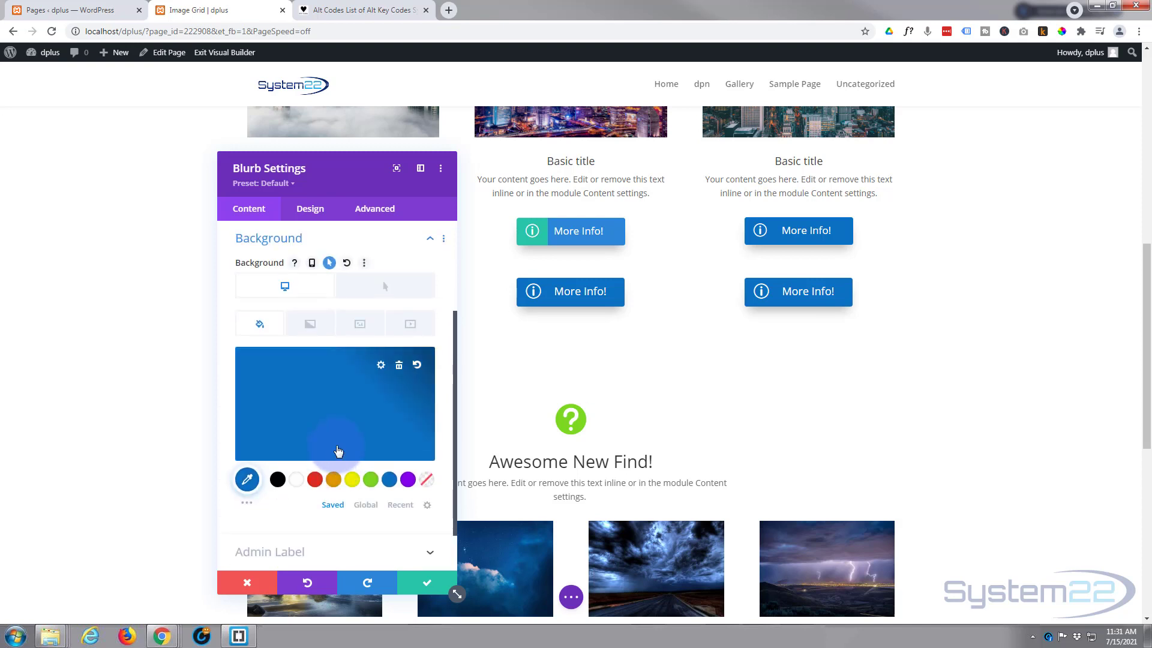
pyautogui.click(399, 367)
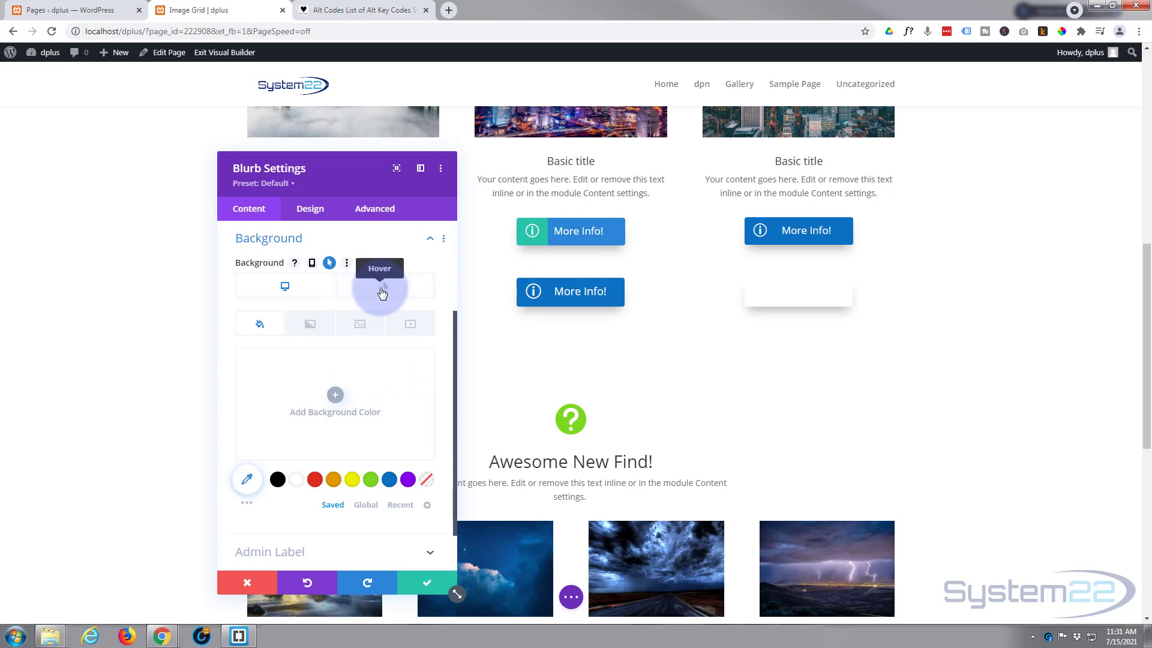
pyautogui.click(382, 293)
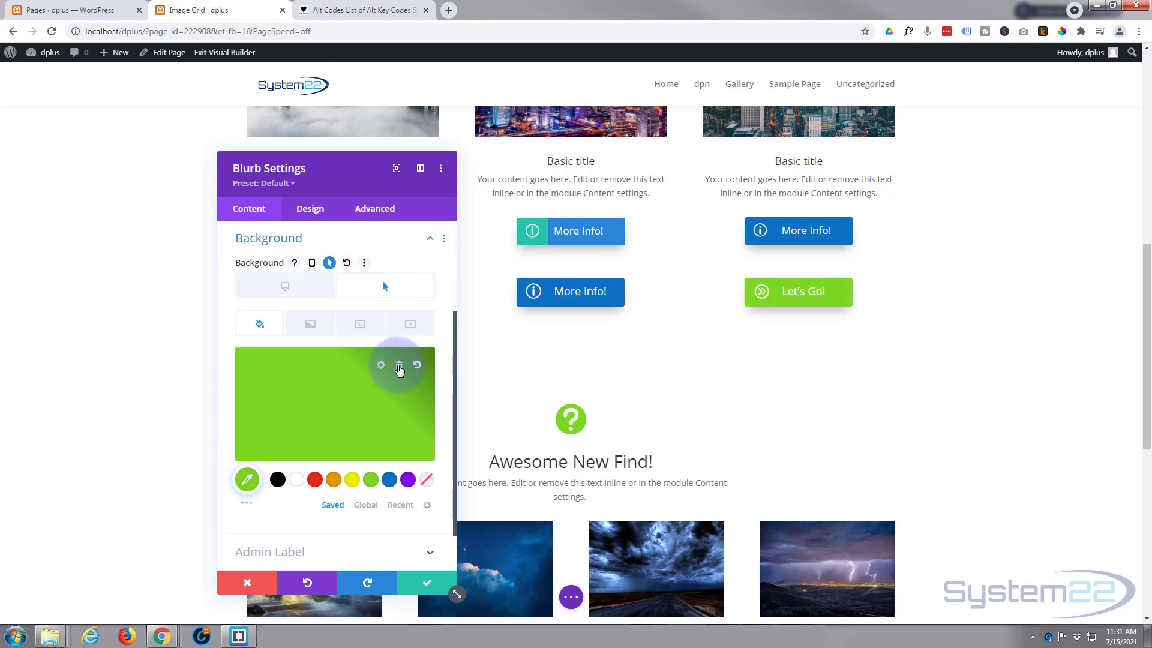
pyautogui.click(399, 367)
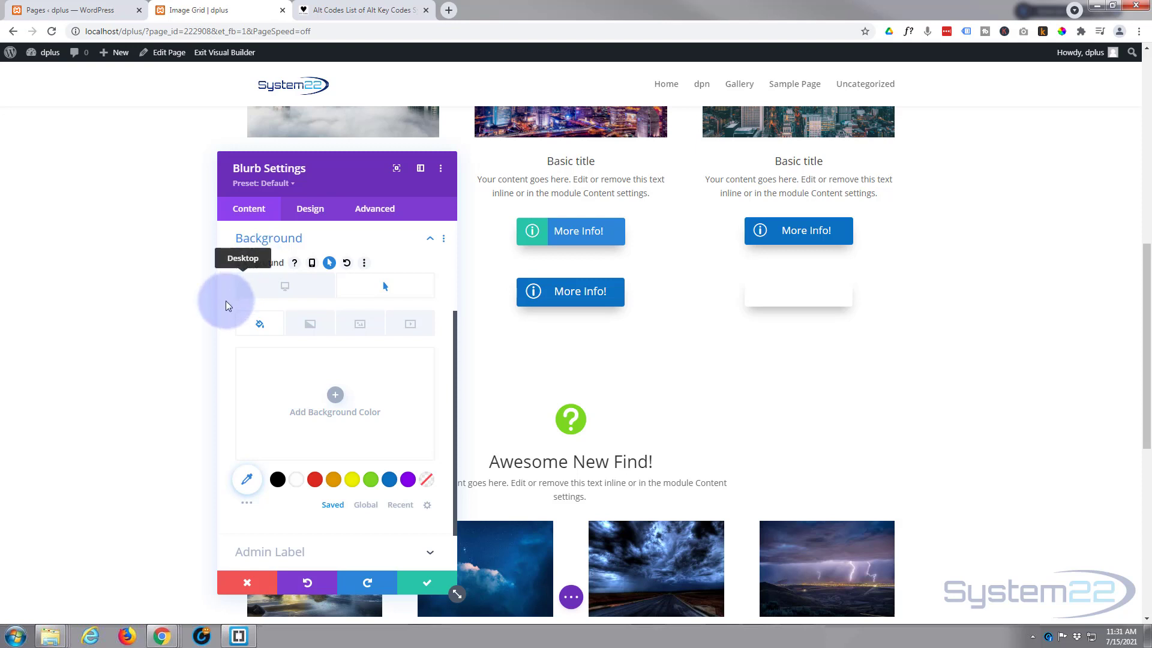
# Add a linear blue-to-green background gradient to the third blurb's desktop state with a gradient direction of 270deg.
pyautogui.click(274, 294)
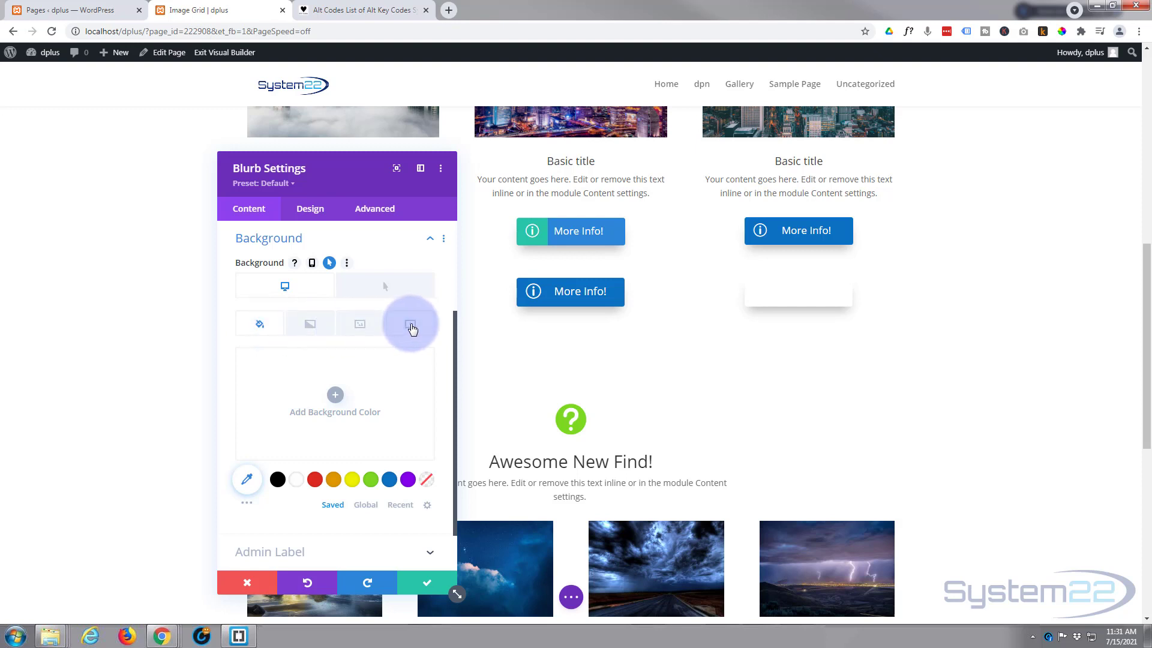
pyautogui.click(309, 325)
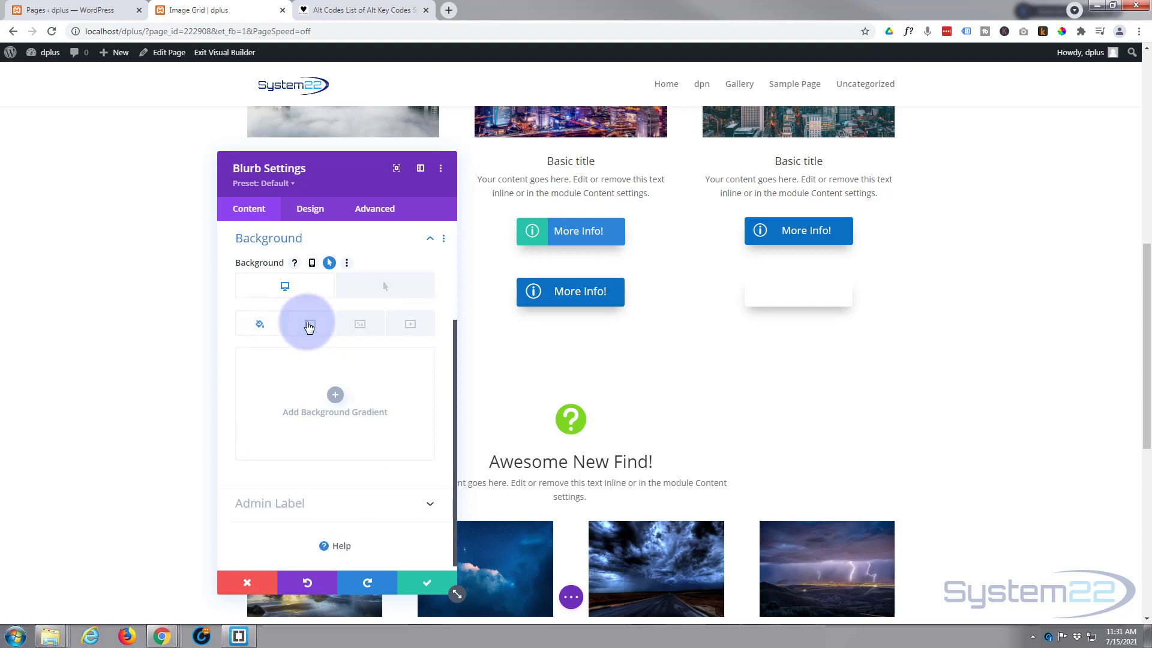
pyautogui.click(335, 395)
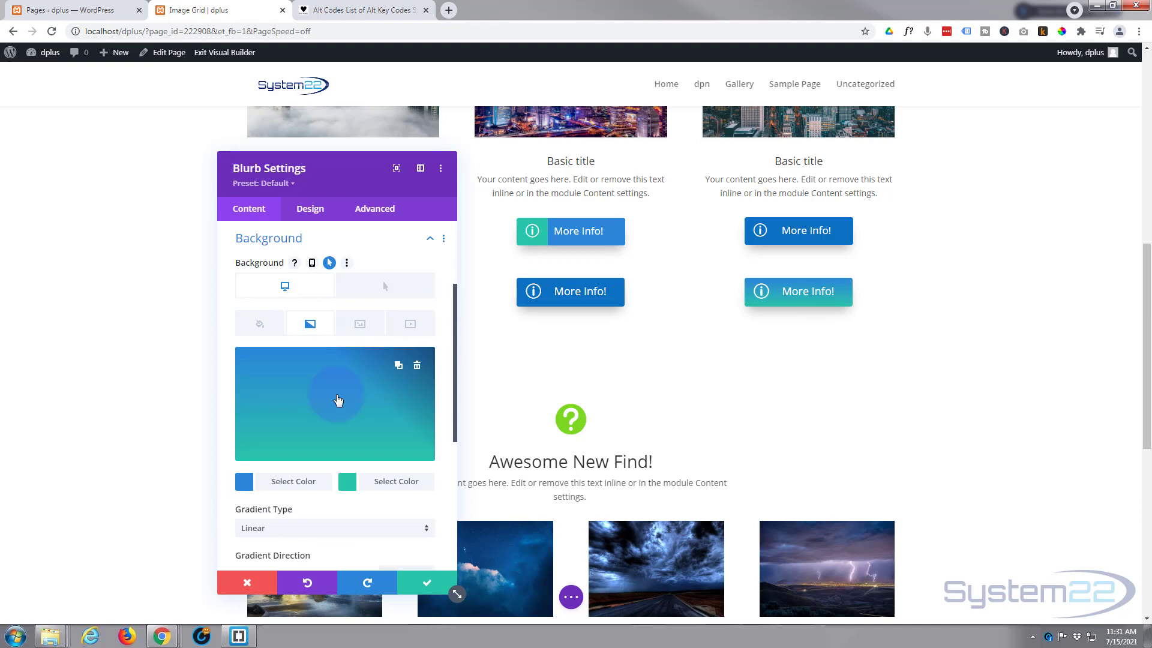
pyautogui.scroll(-2, 338, 400)
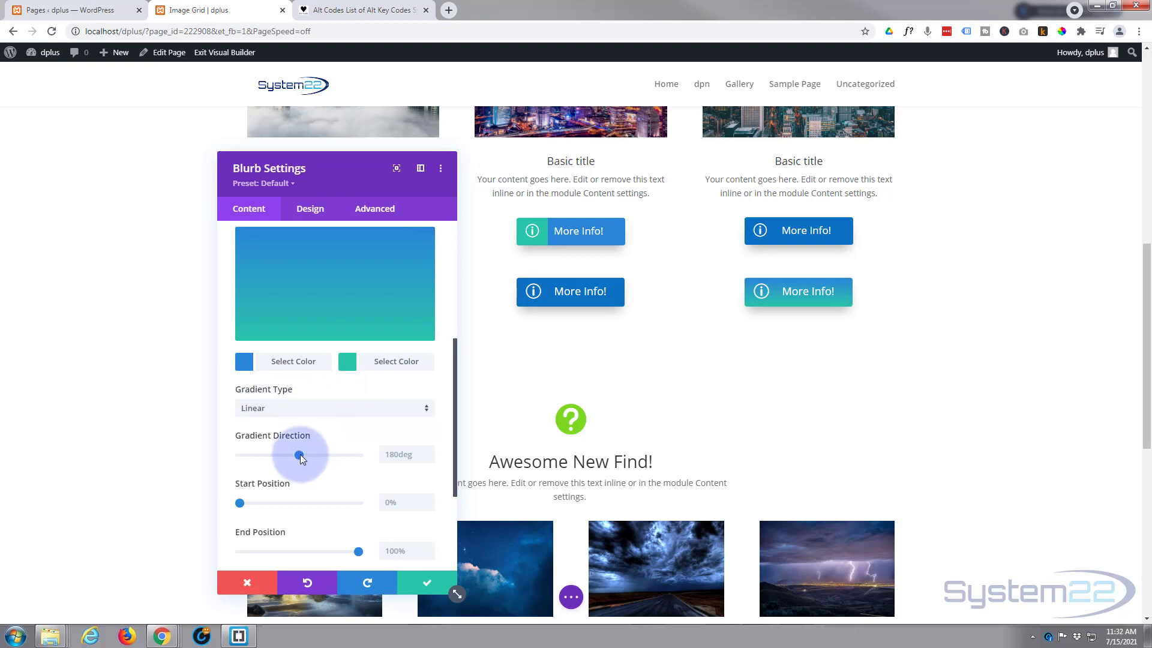
pyautogui.moveTo(300, 454); pyautogui.dragTo(327, 453)
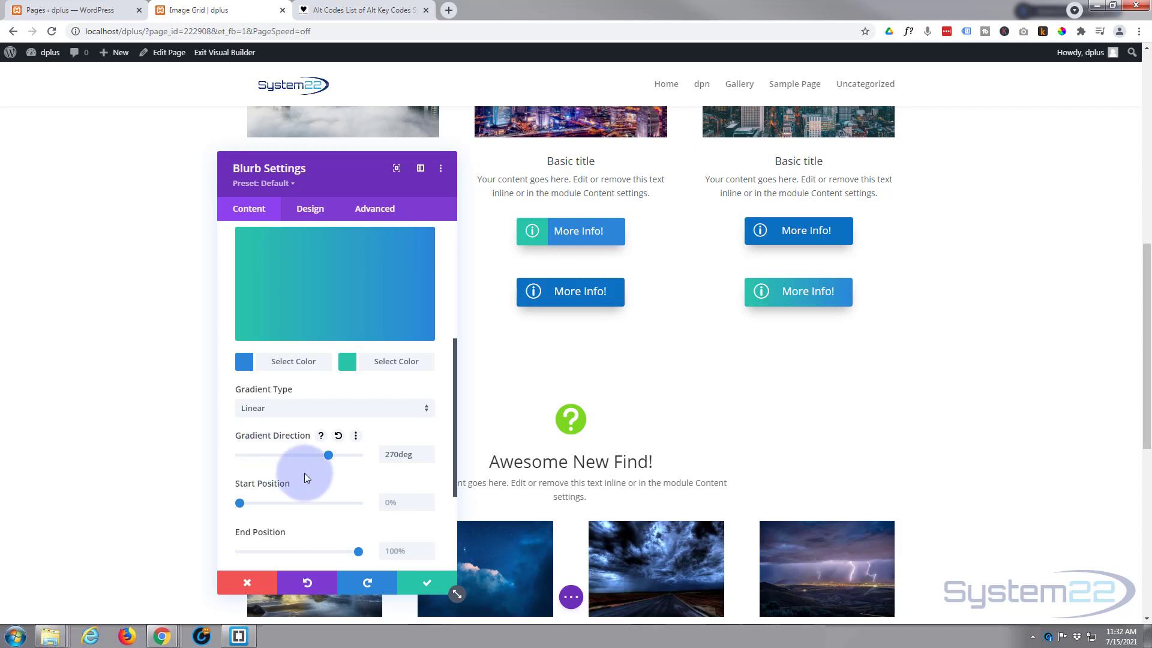
# Set the desktop gradient's start position to 70% and end position to 65% for a hard color split behind the icon.
pyautogui.scroll(-1, 304, 471)
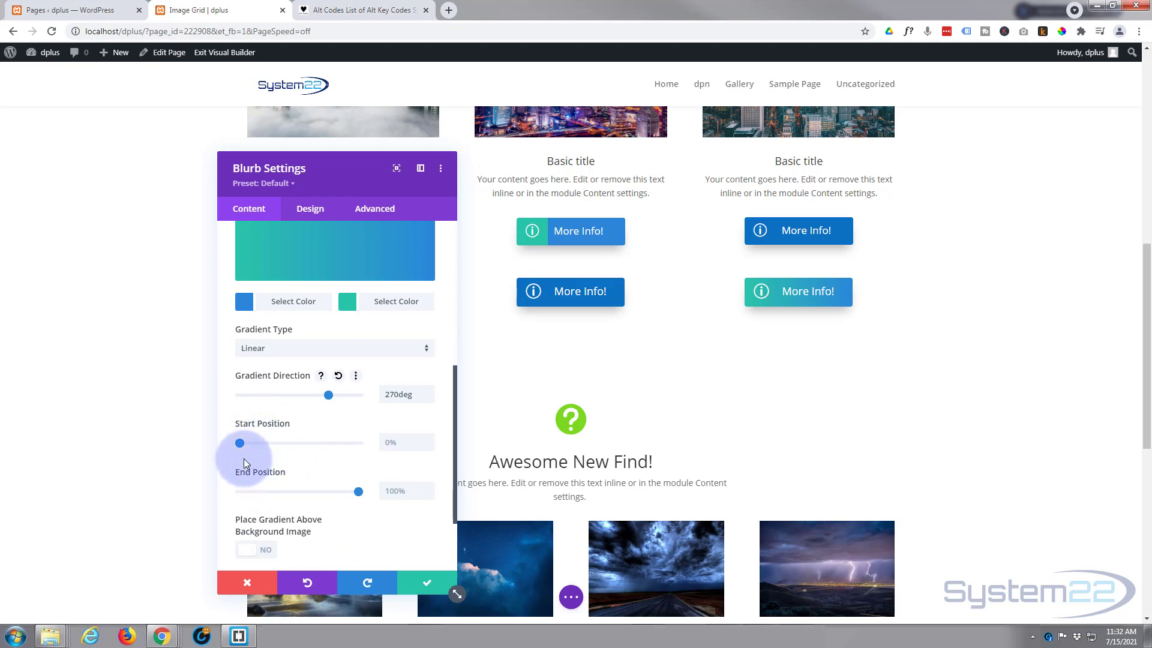
pyautogui.moveTo(260, 444); pyautogui.dragTo(318, 442)
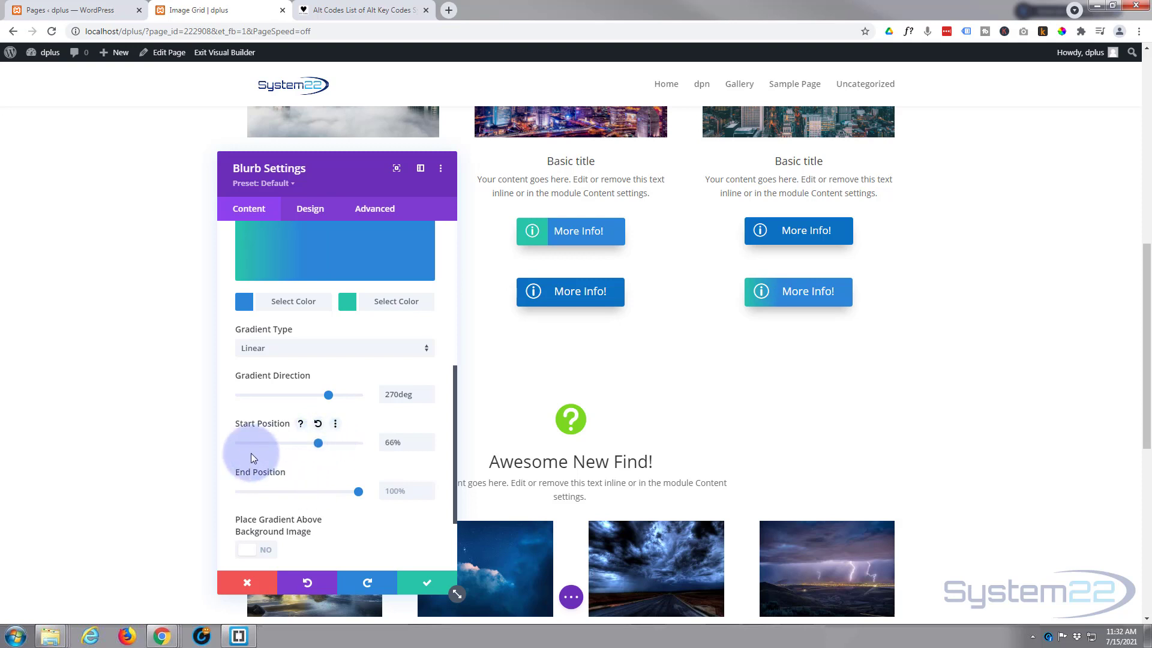
pyautogui.moveTo(355, 492); pyautogui.dragTo(321, 492)
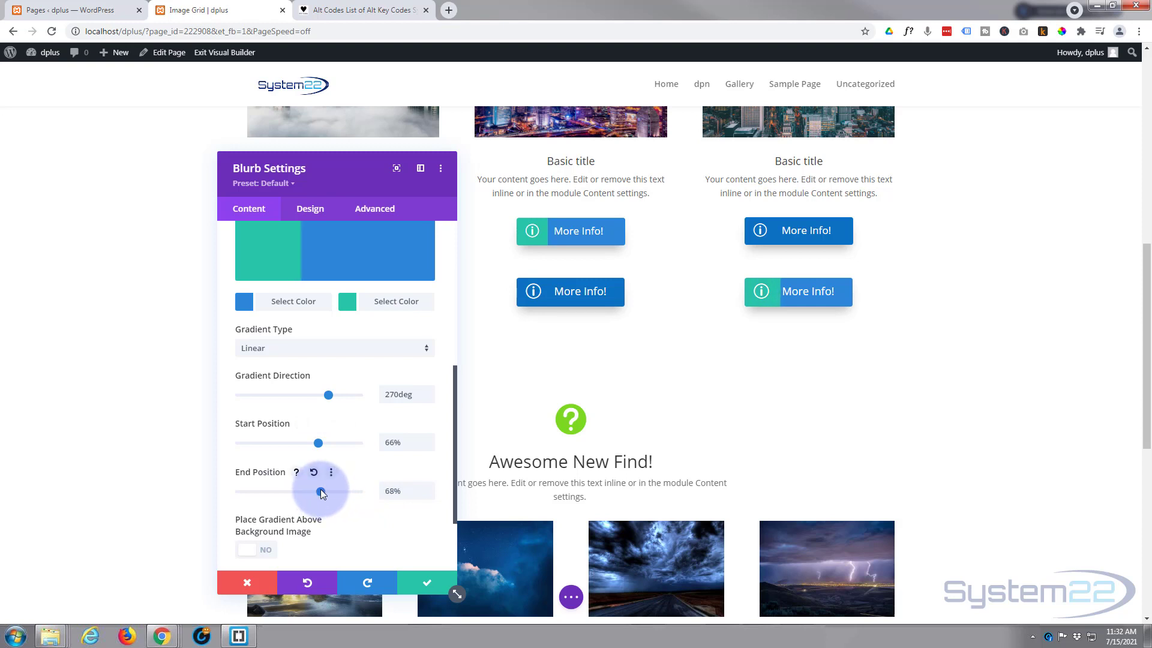
pyautogui.moveTo(321, 491); pyautogui.dragTo(318, 490)
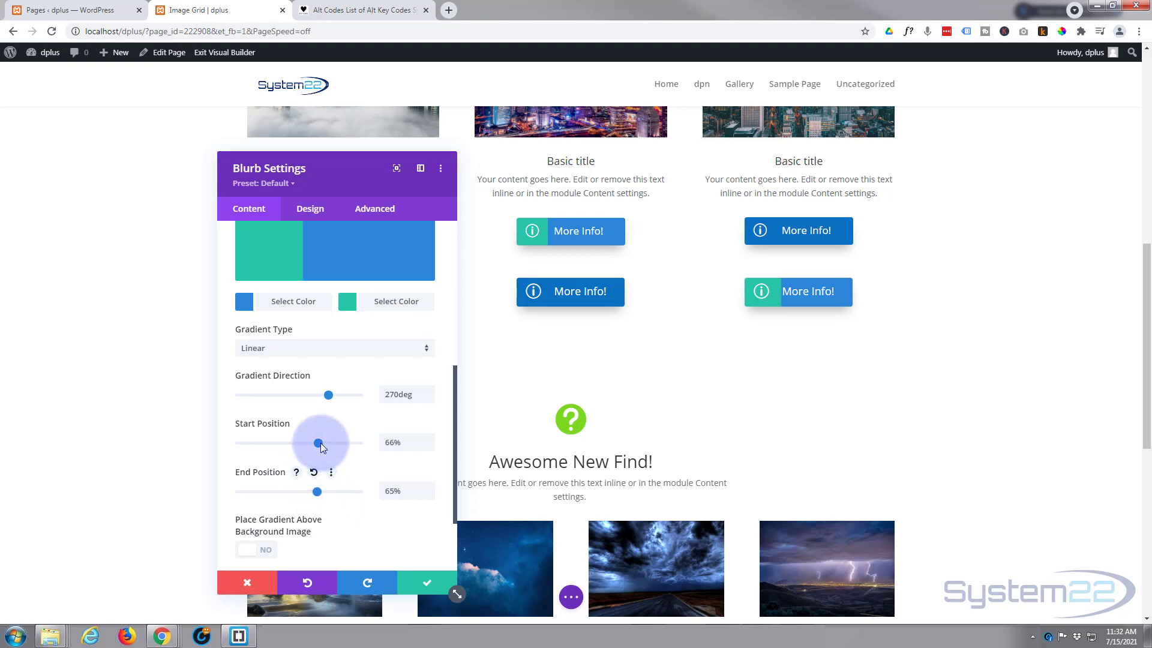
pyautogui.moveTo(319, 442); pyautogui.dragTo(323, 444)
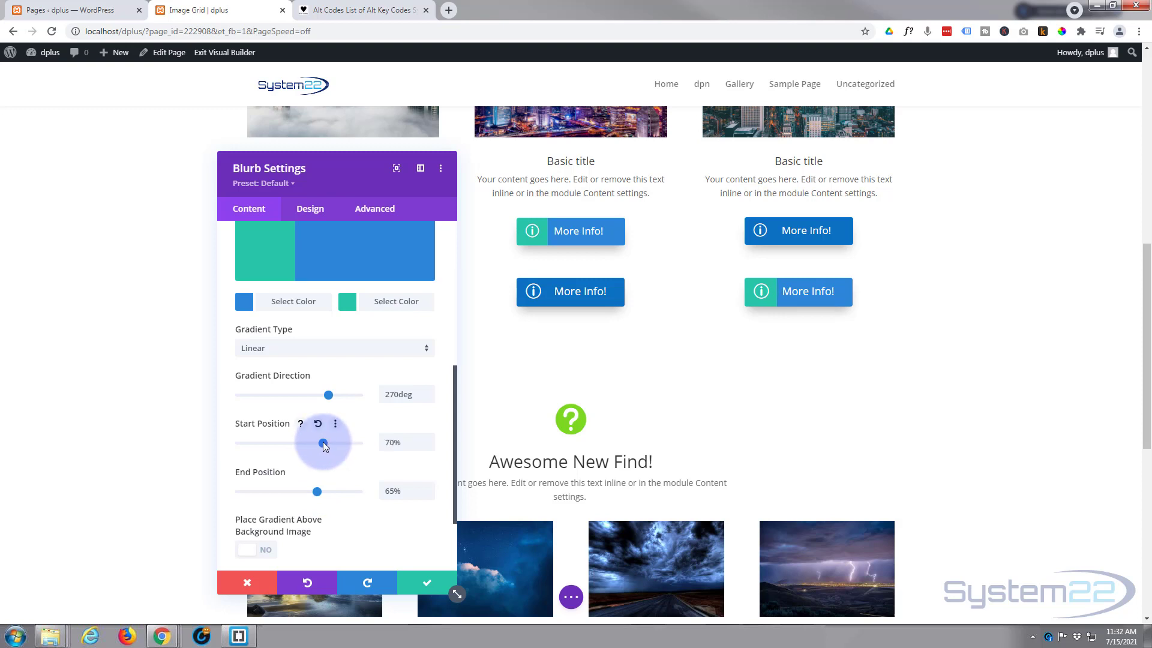
# Fine-tune the third blurb's desktop gradient by keeping the start position at 70% and setting the end position to 70%.
pyautogui.moveTo(323, 442); pyautogui.dragTo(322, 442)
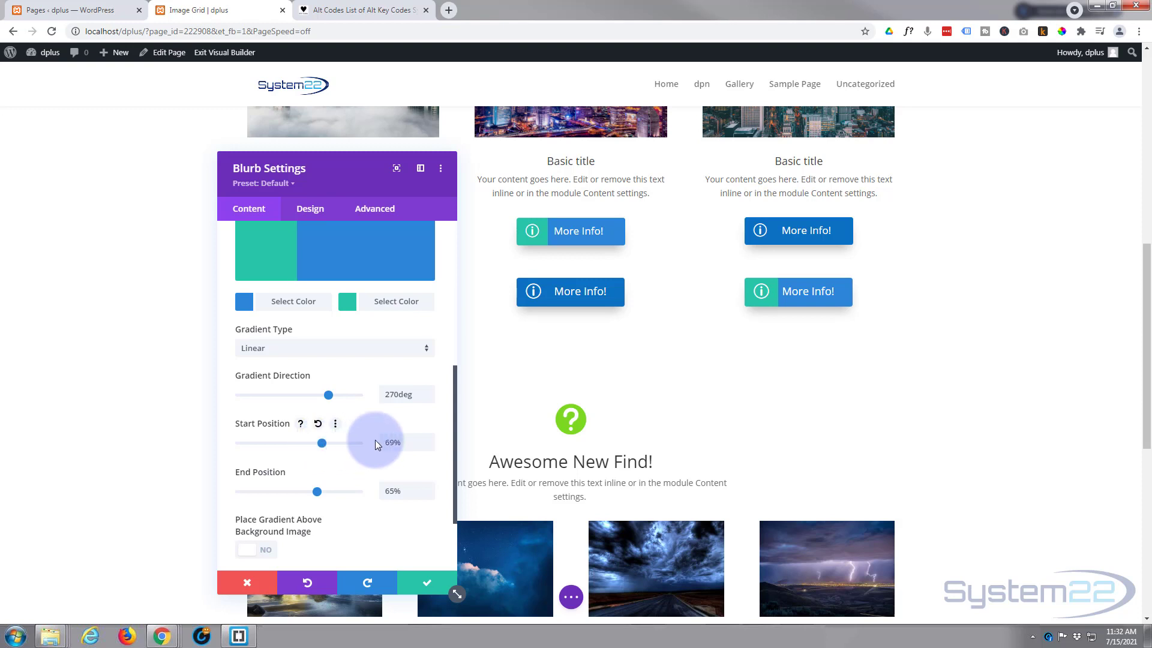
pyautogui.click(431, 439)
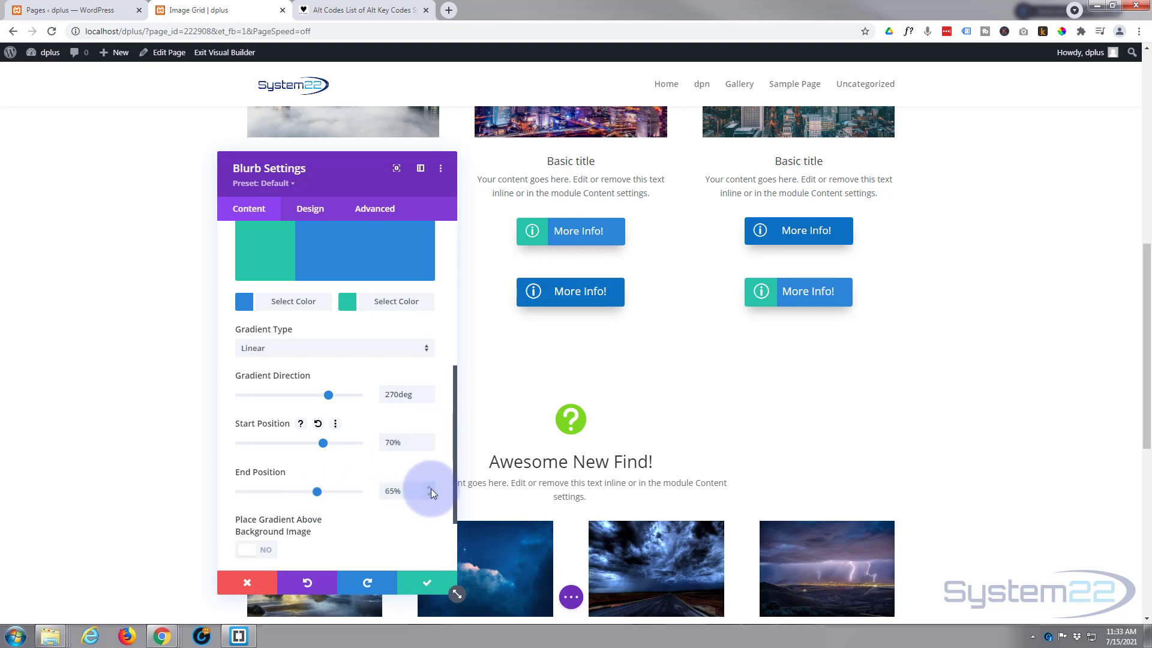
pyautogui.moveTo(428, 487); pyautogui.dragTo(430, 487)
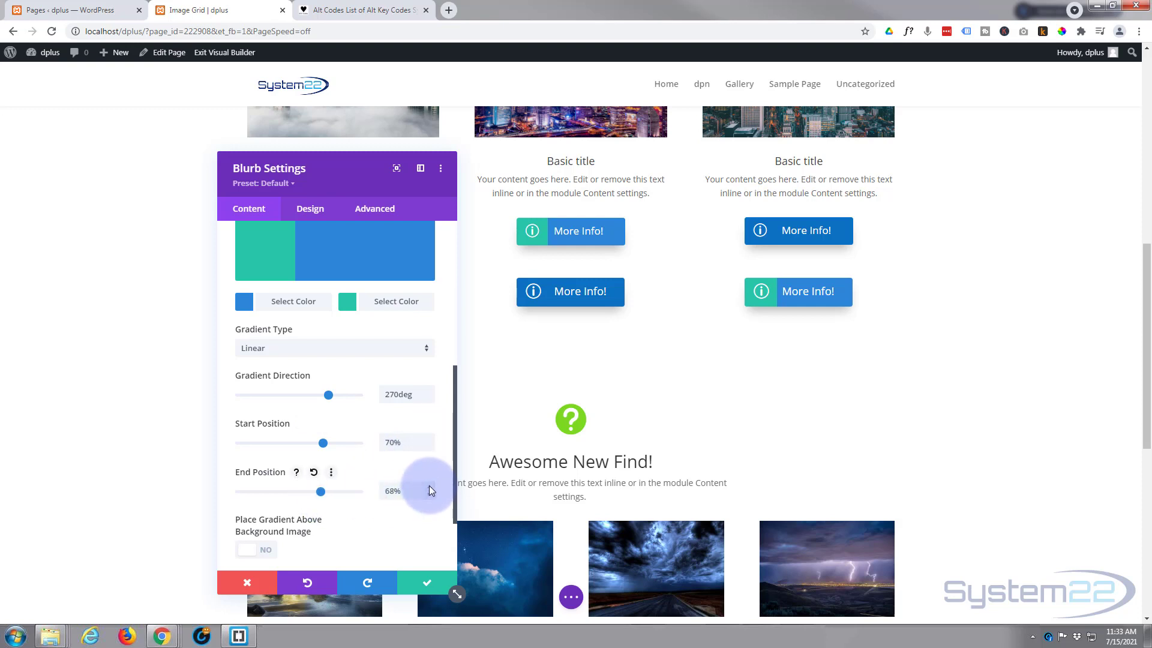
pyautogui.click(430, 487)
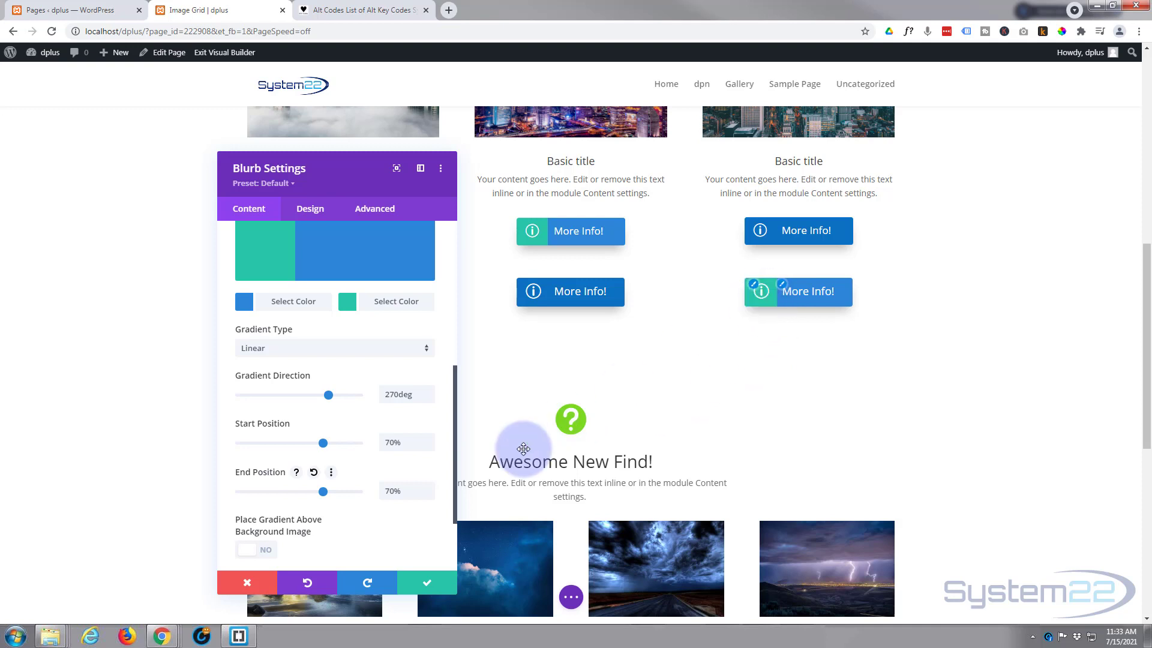
# Set the second gradient color of the third blurb's hover state to red #e02b20 and compare the hover and desktop backgrounds.
pyautogui.scroll(2, 372, 533)
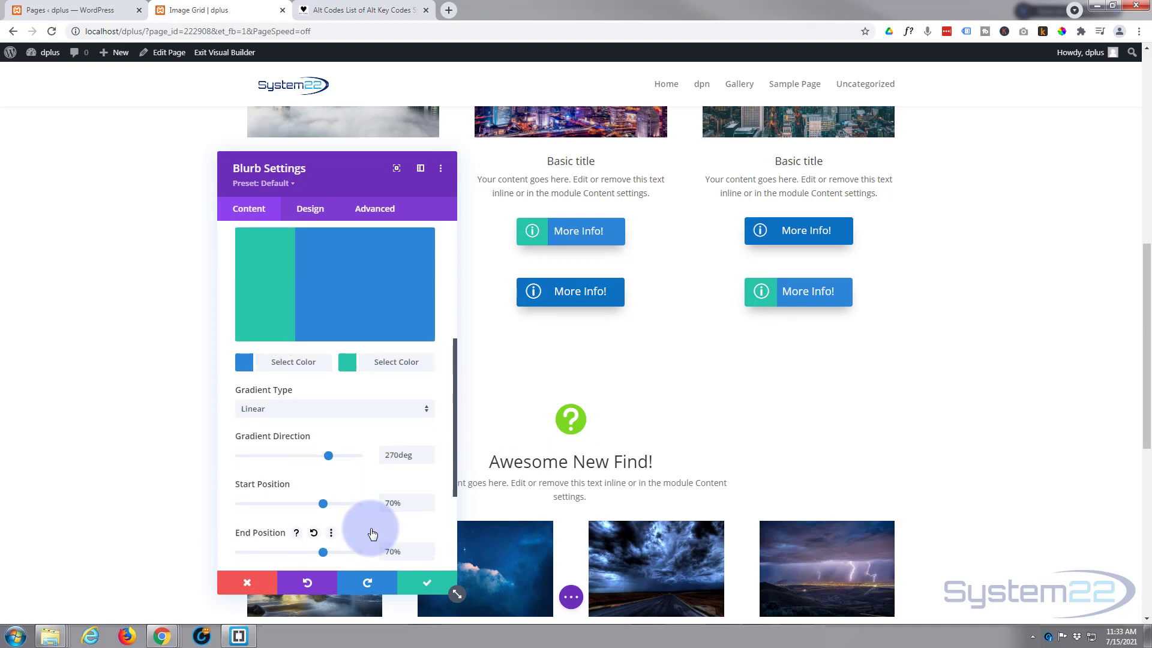
pyautogui.scroll(2, 370, 530)
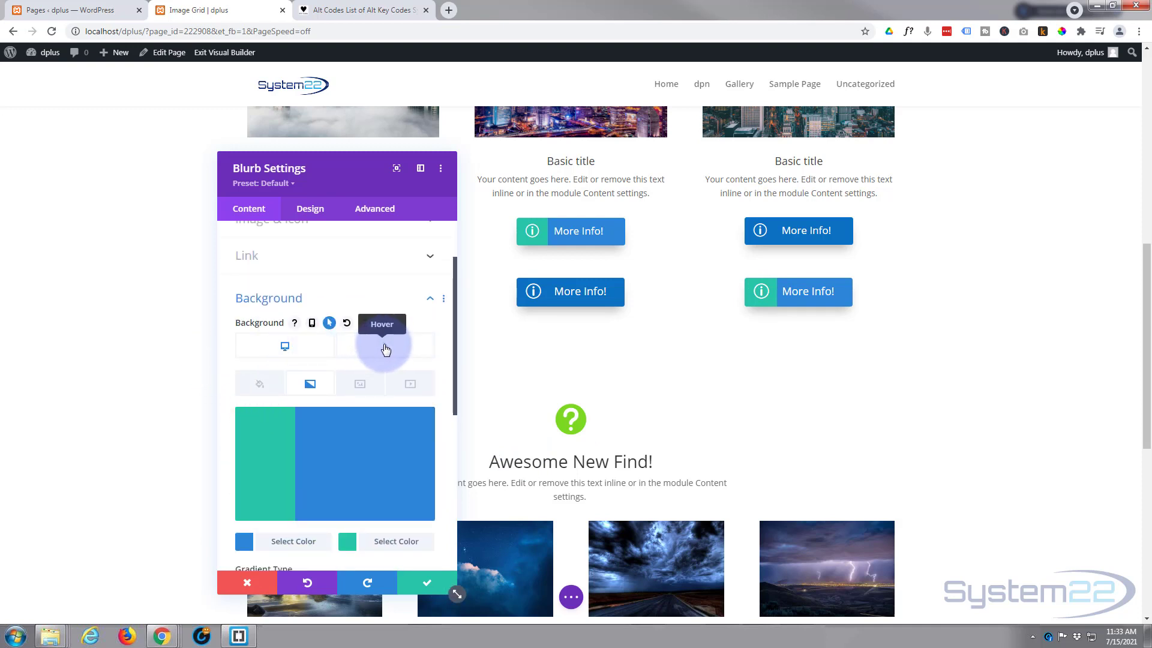
pyautogui.click(389, 350)
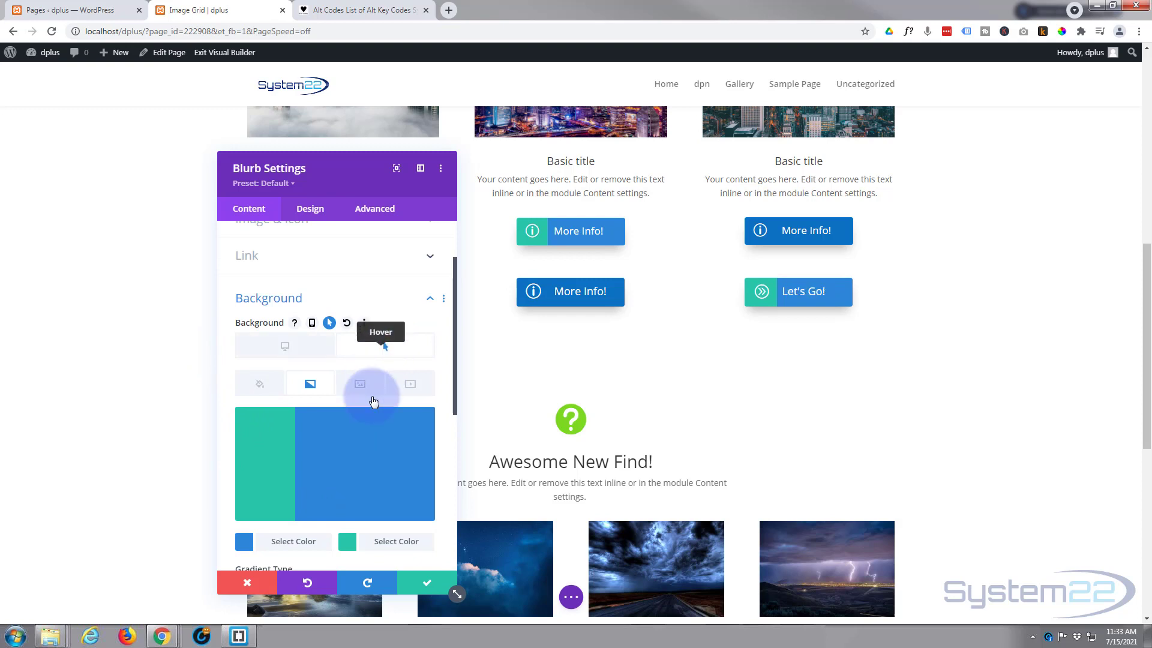
pyautogui.scroll(-2, 379, 427)
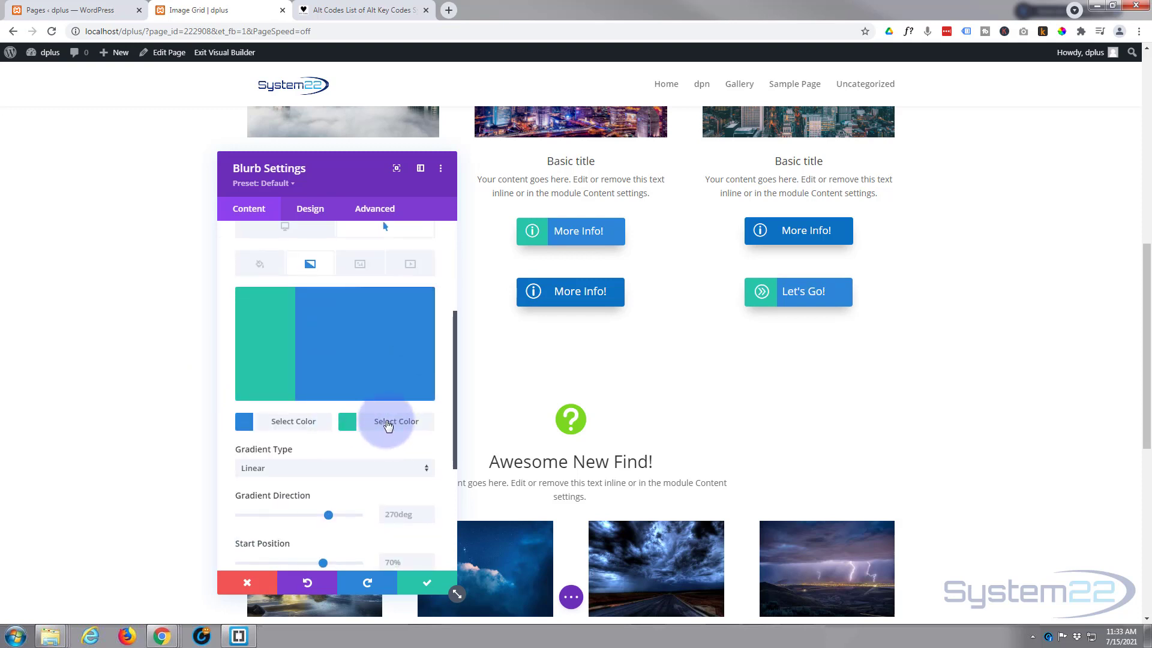
pyautogui.click(387, 423)
pyautogui.click(315, 420)
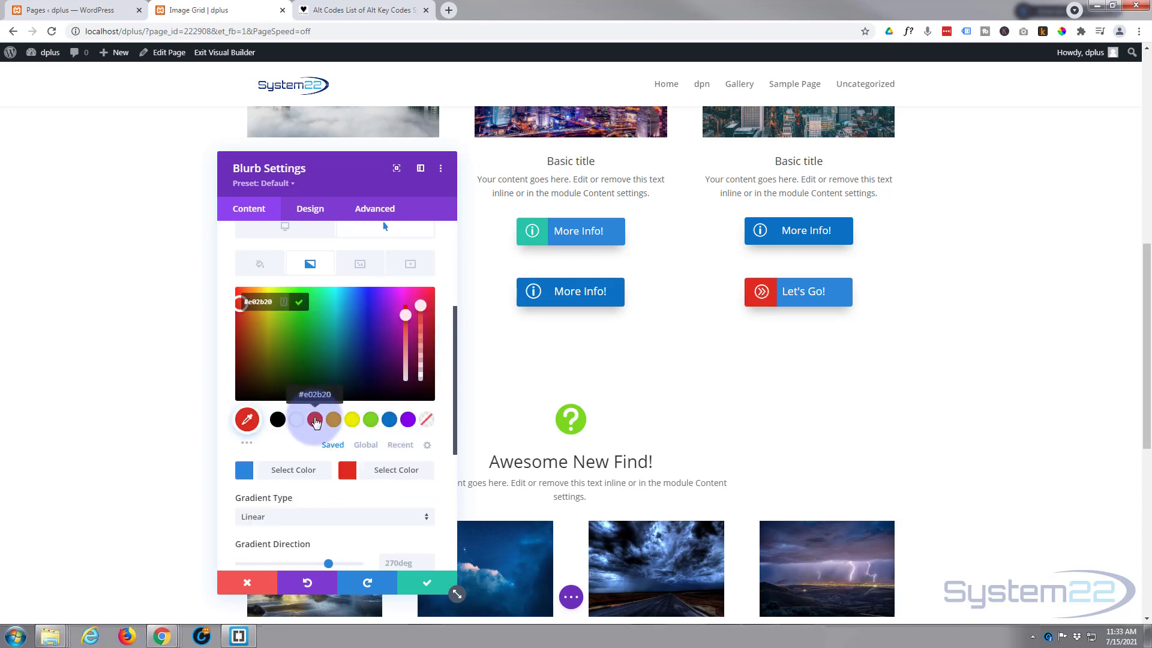
pyautogui.click(301, 234)
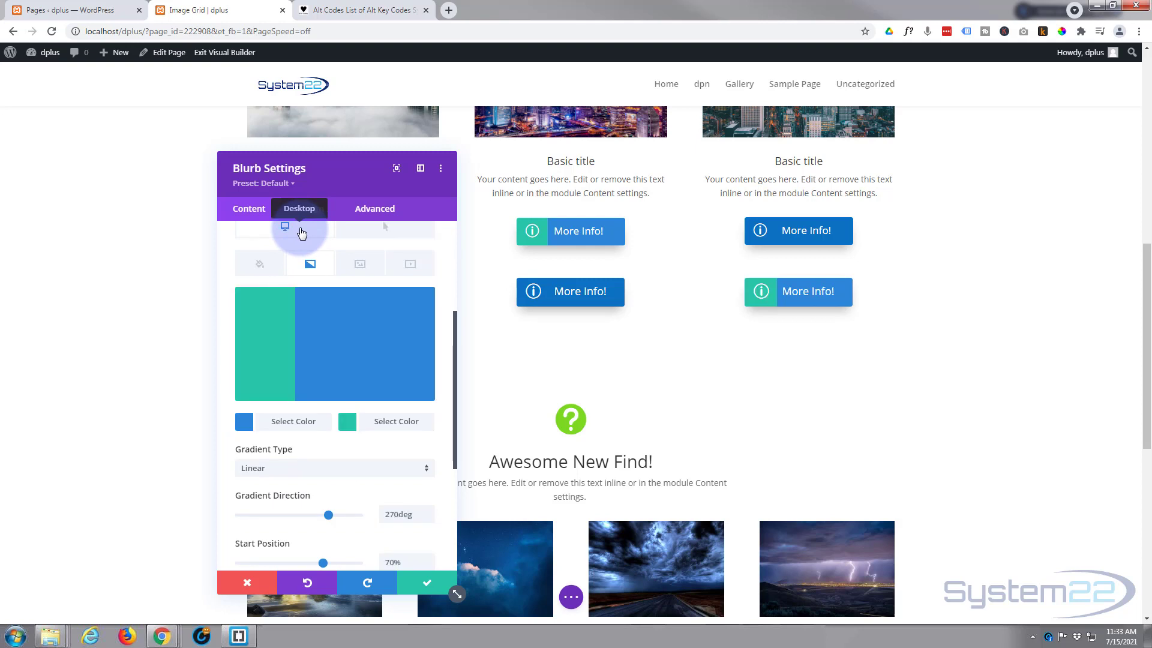
pyautogui.click(372, 233)
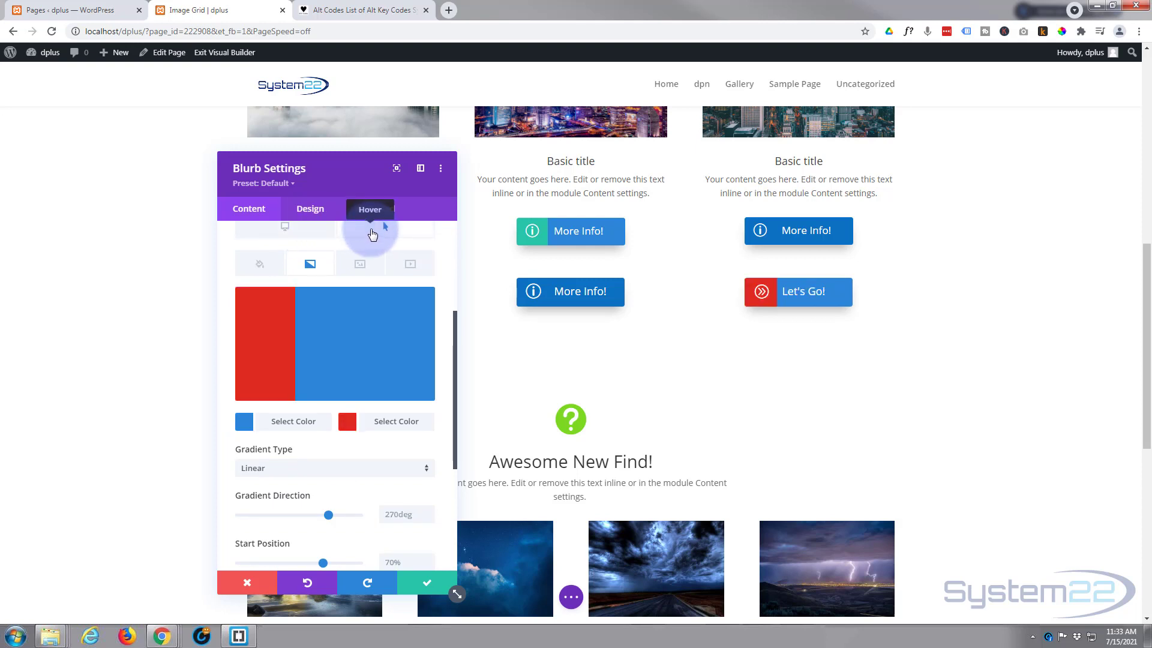
pyautogui.click(292, 236)
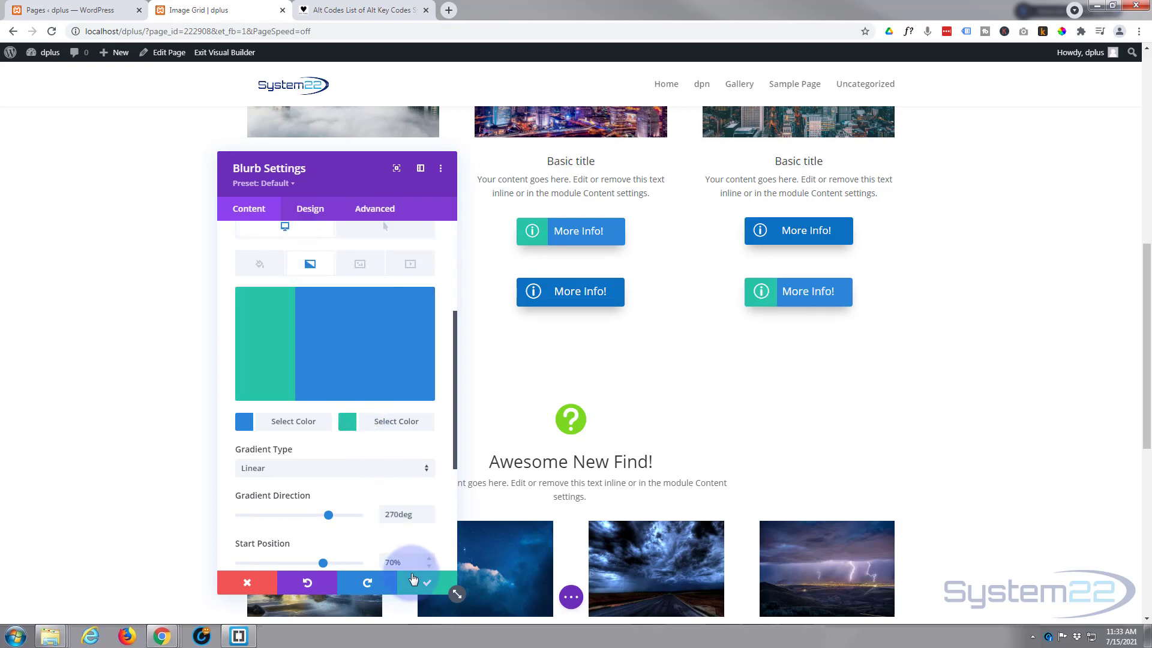
# Save the third blurb's settings and exit the Visual Builder to view the More Info! buttons on the live page.
pyautogui.click(427, 585)
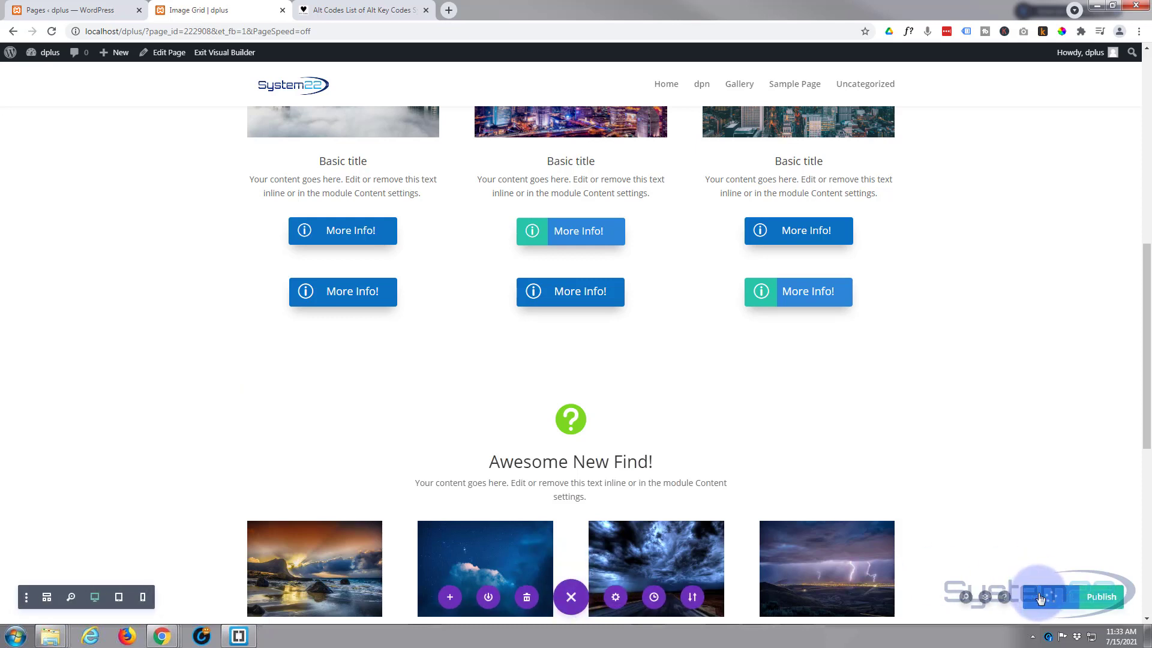
pyautogui.click(224, 54)
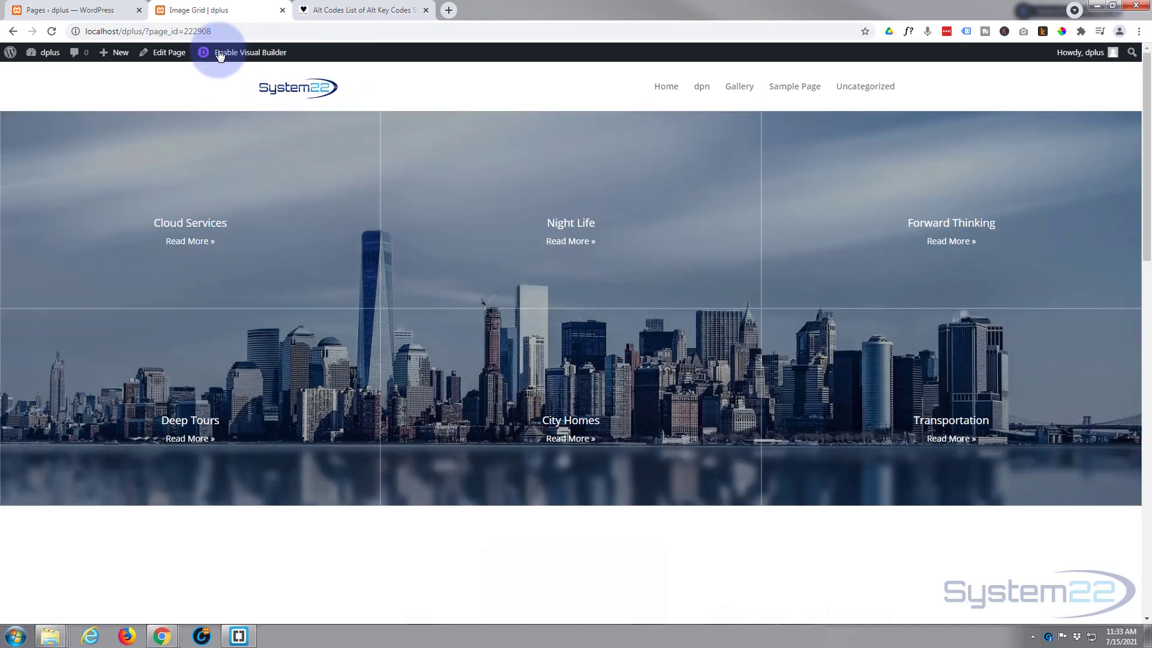
pyautogui.scroll(-7, 31, 283)
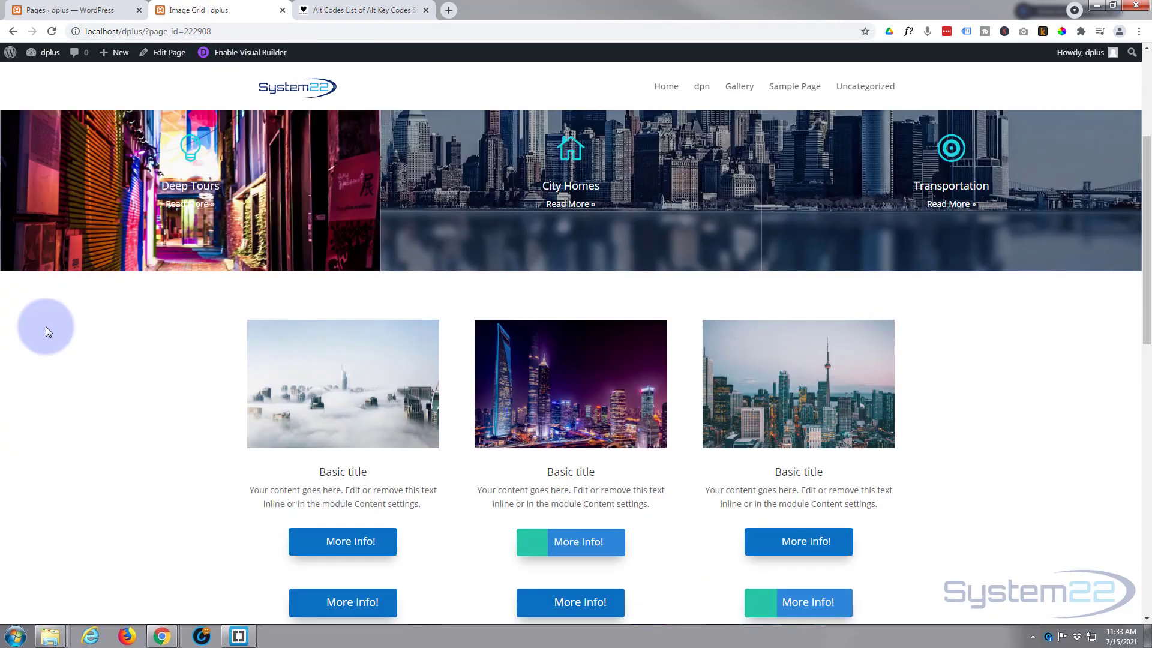